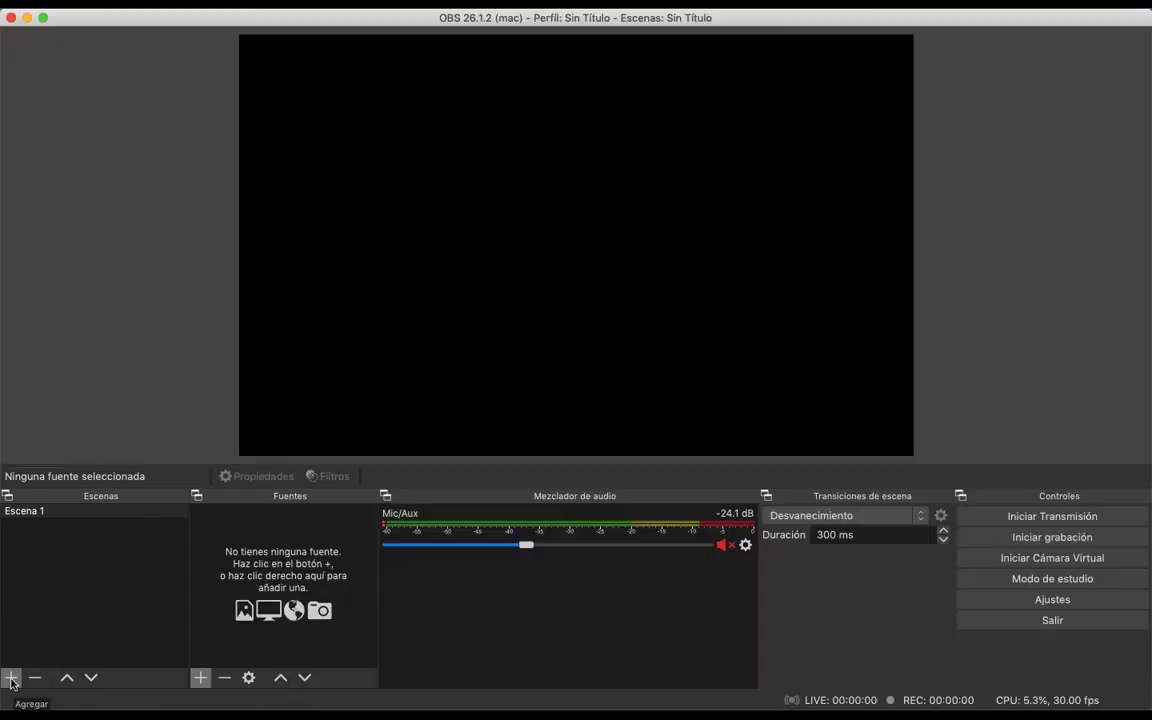
{"action": "left_click", "coordinate": [11, 678]}
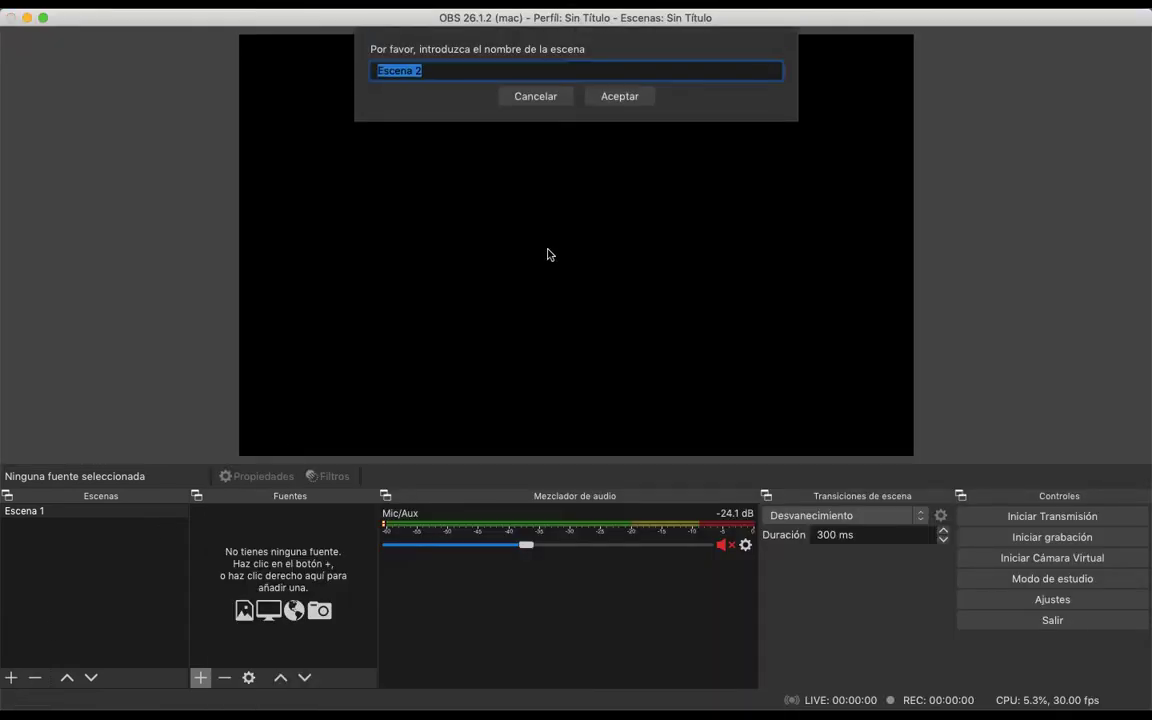
{"action": "left_click", "coordinate": [536, 96]}
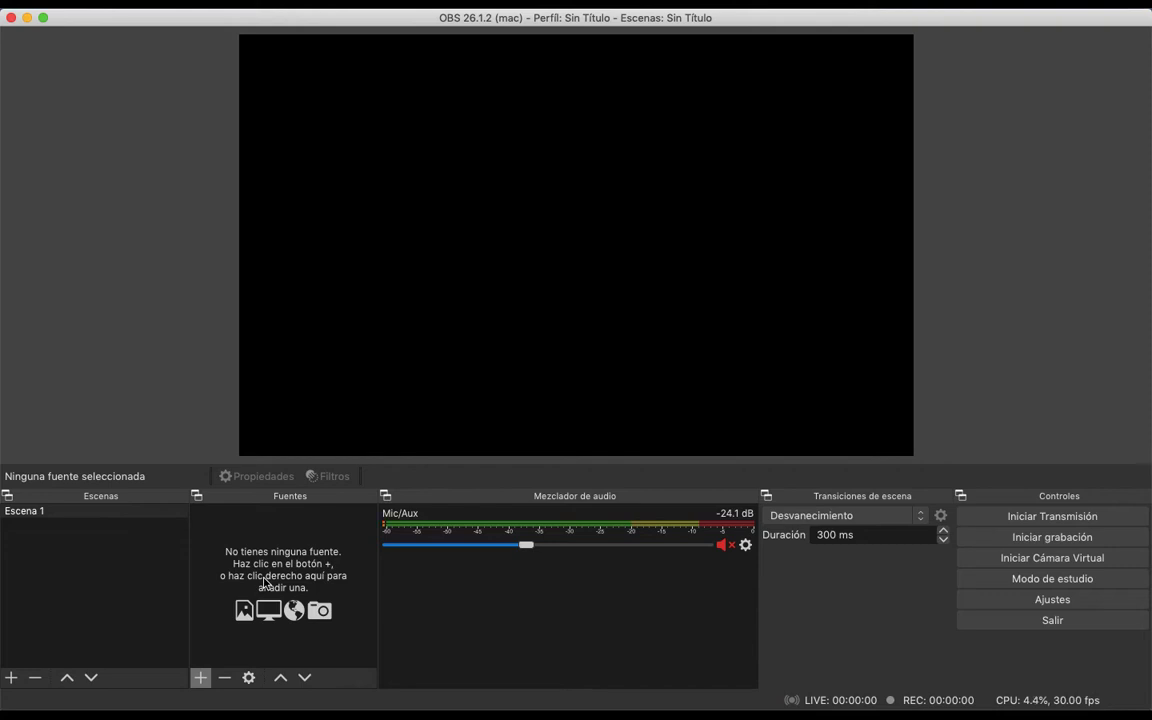
Add a new video capture device source to Escena 1, previewing FaceTime HD Camera as its device without keeping that choice
{"action": "left_click", "coordinate": [74, 514]}
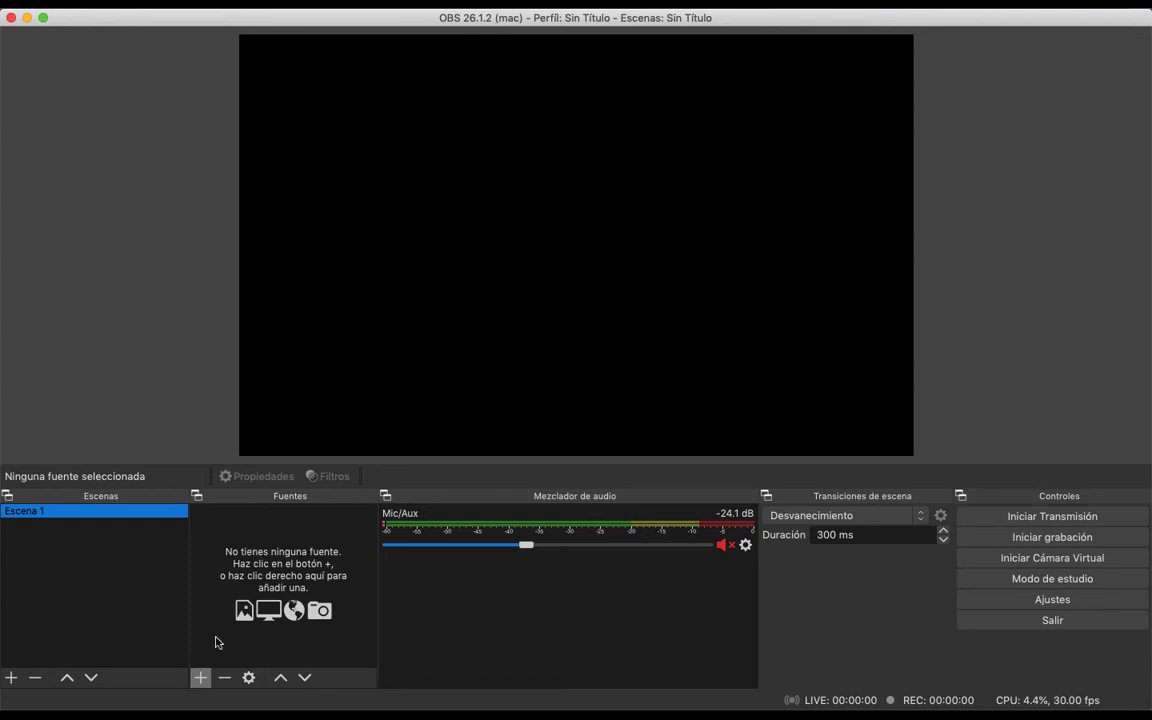
{"action": "left_click", "coordinate": [200, 678]}
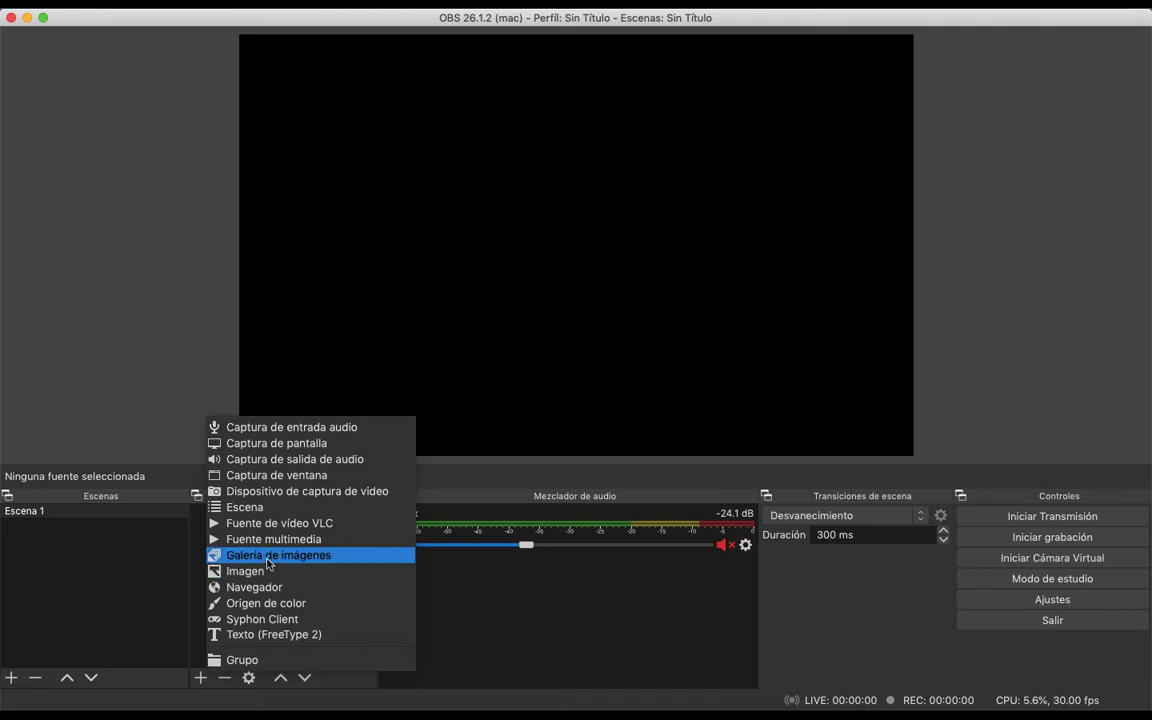
{"action": "left_click", "coordinate": [348, 496]}
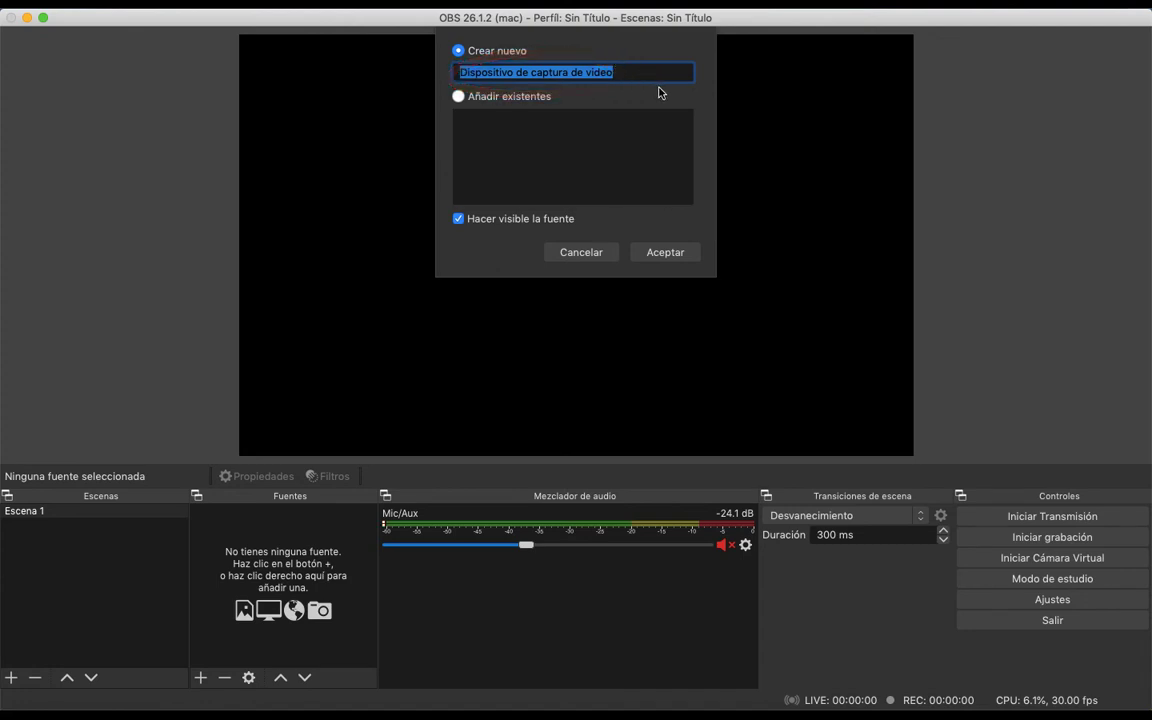
{"action": "left_click", "coordinate": [668, 252]}
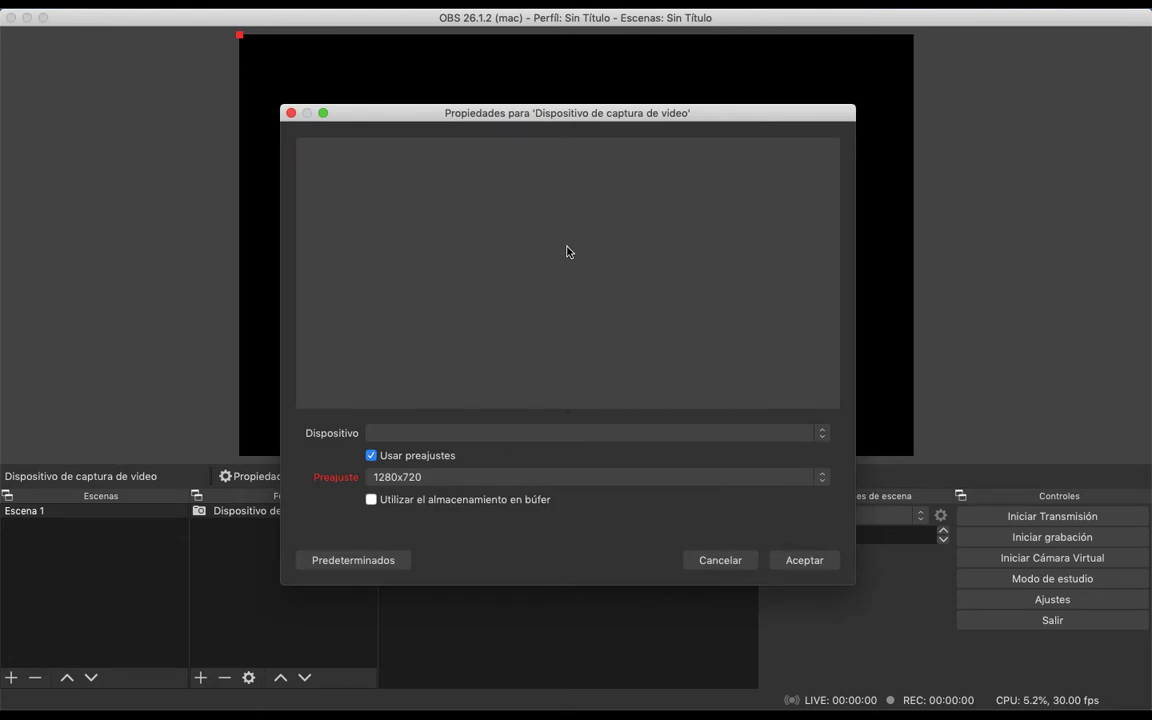
{"action": "left_click", "coordinate": [557, 436]}
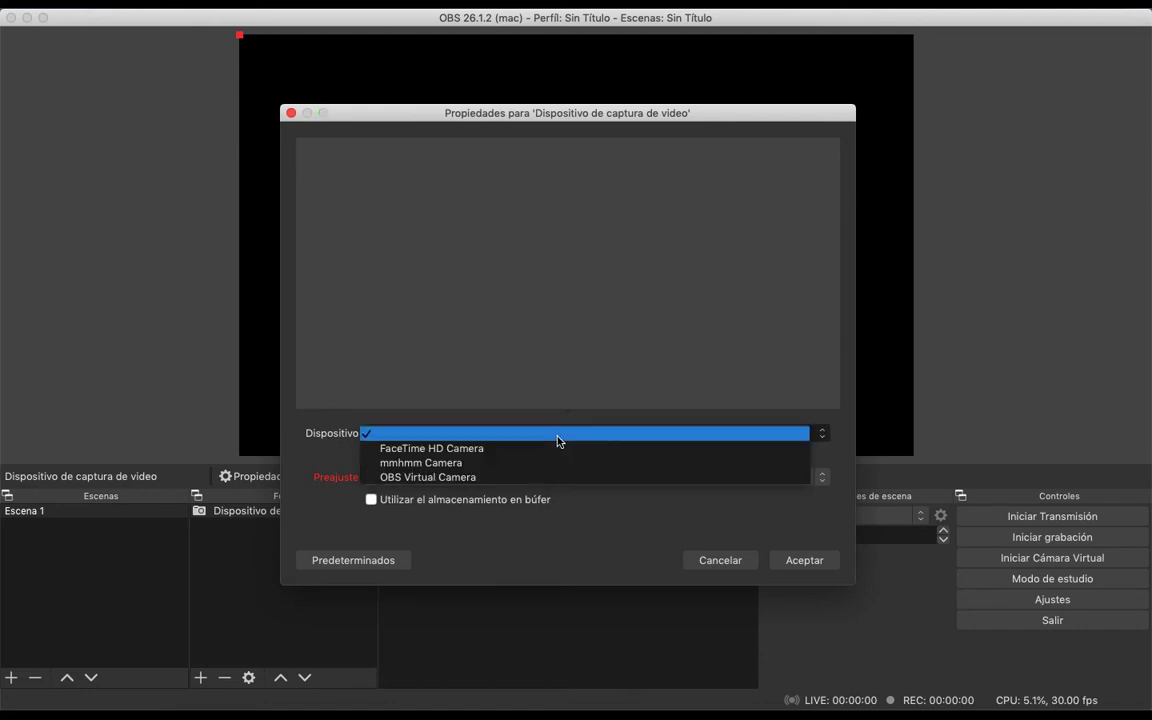
{"action": "left_click", "coordinate": [473, 450]}
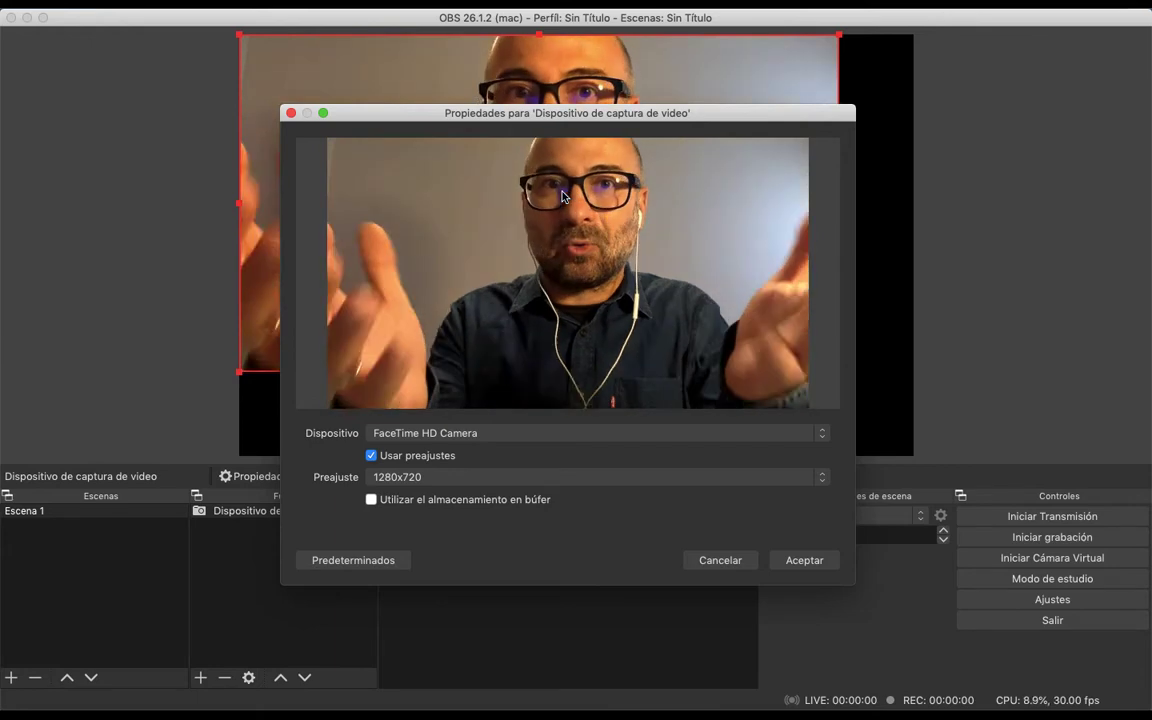
{"action": "left_click", "coordinate": [720, 560]}
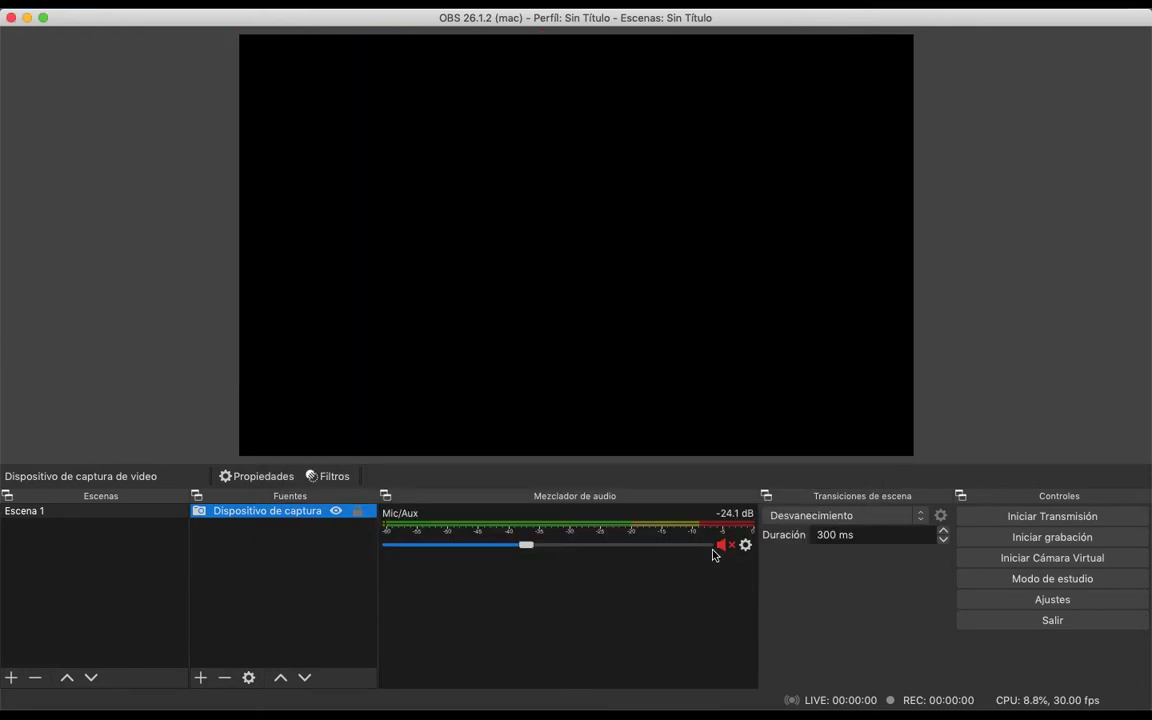
Add a new audio input capture source to Escena 1 under its suggested name, keeping the default device
{"action": "left_click", "coordinate": [200, 678]}
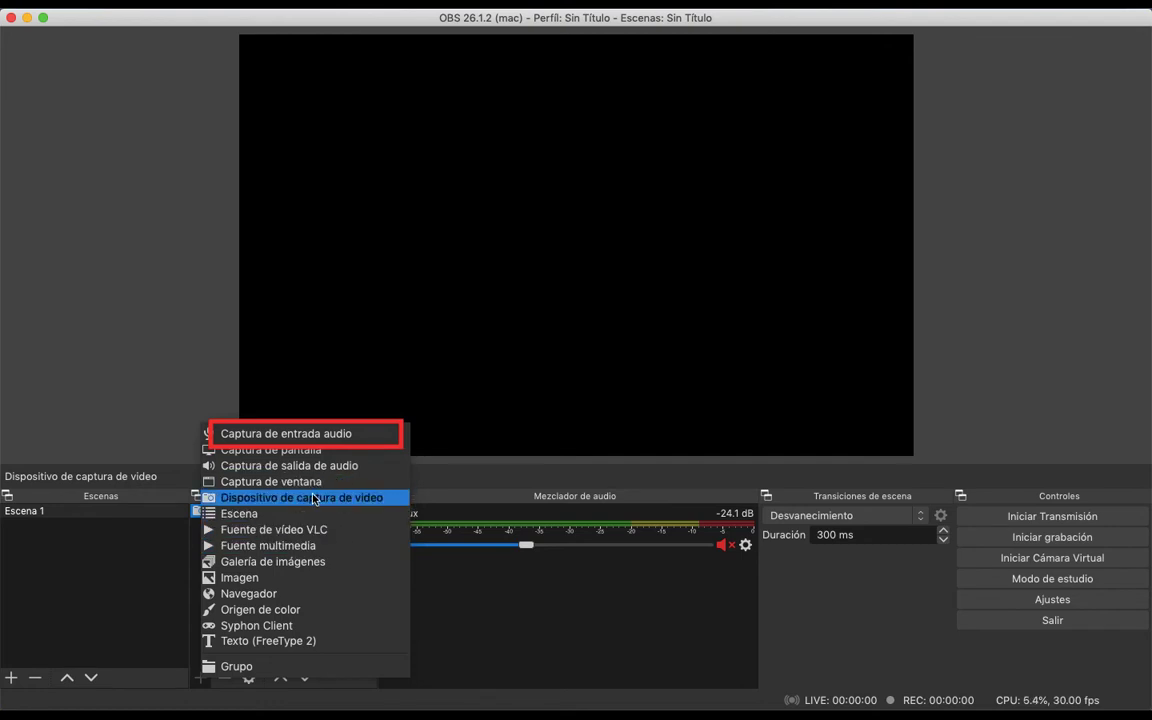
{"action": "left_click", "coordinate": [300, 433]}
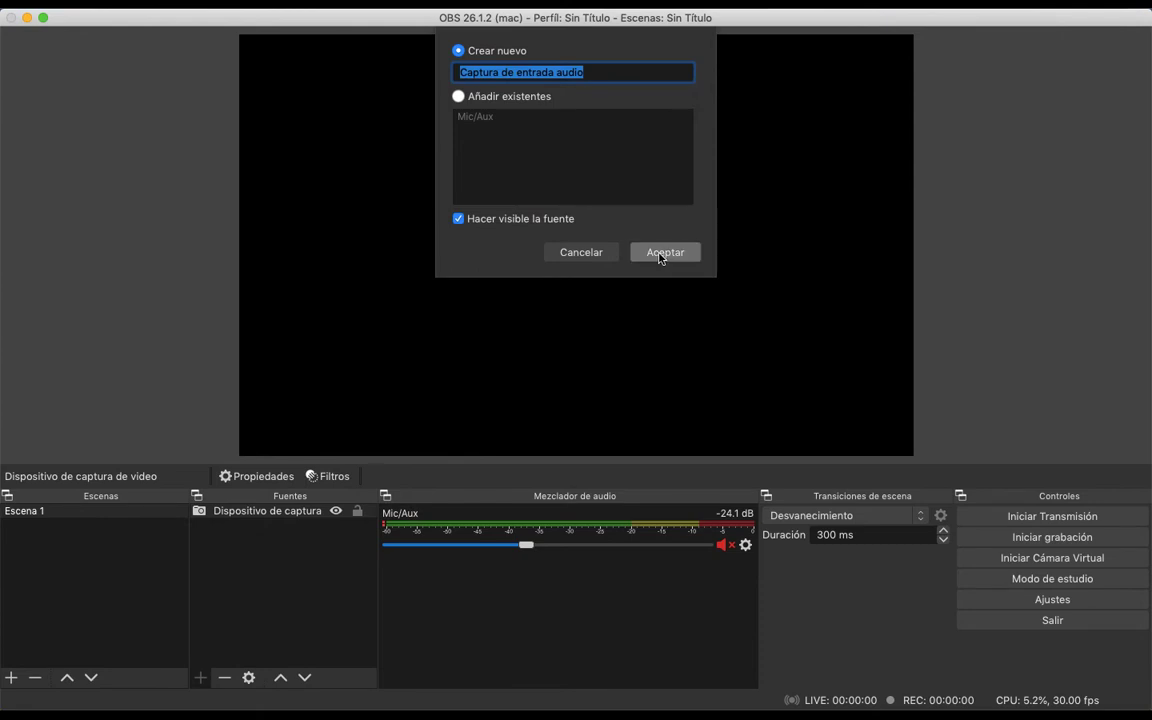
{"action": "left_click", "coordinate": [663, 253]}
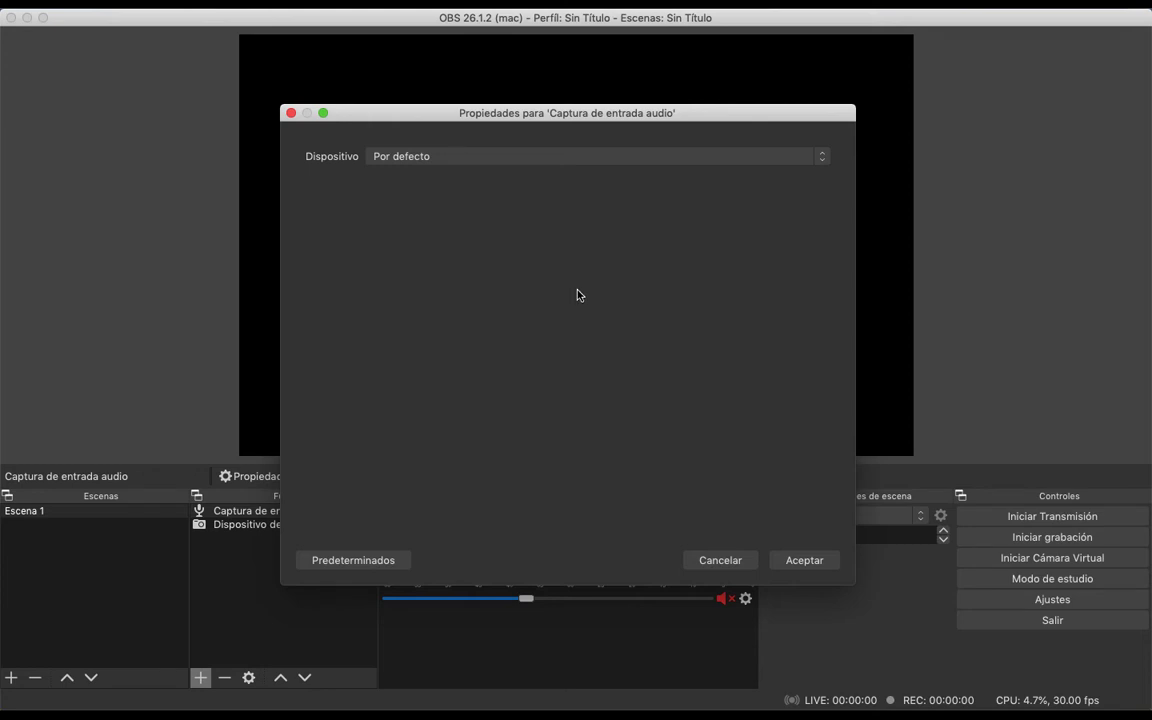
{"action": "left_click", "coordinate": [718, 560]}
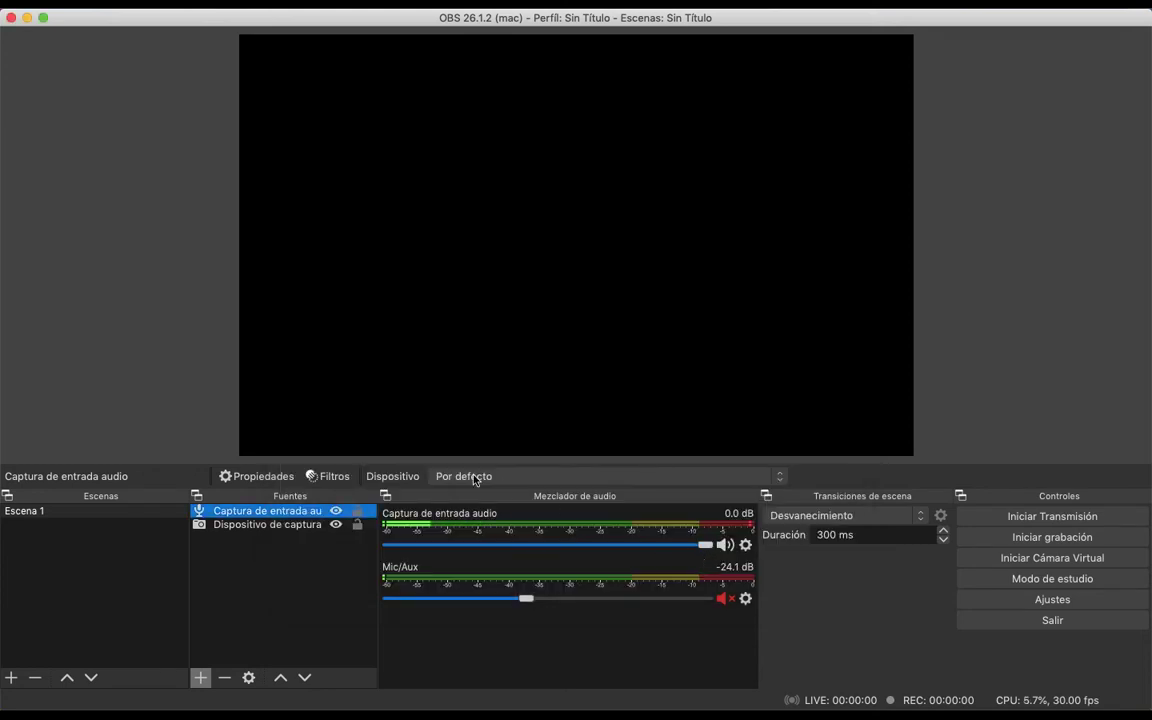
Add a new audio output capture source to Escena 1 under its suggested name, without choosing a device
{"action": "left_click", "coordinate": [202, 679]}
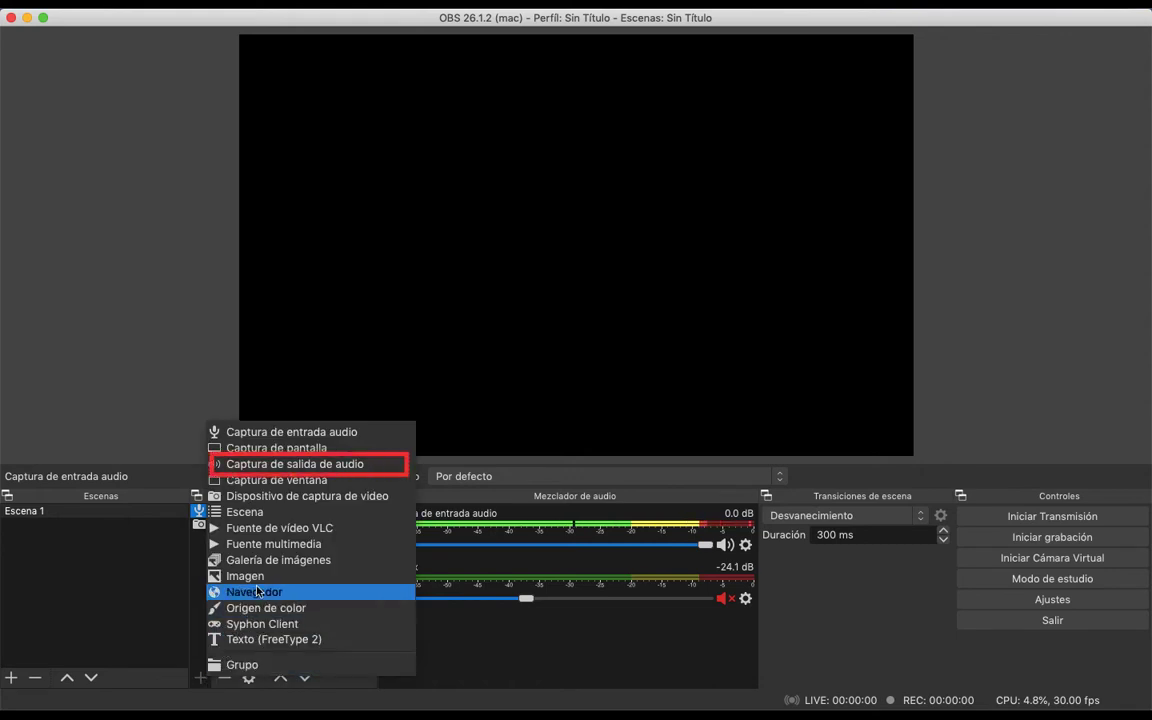
{"action": "left_click", "coordinate": [330, 464]}
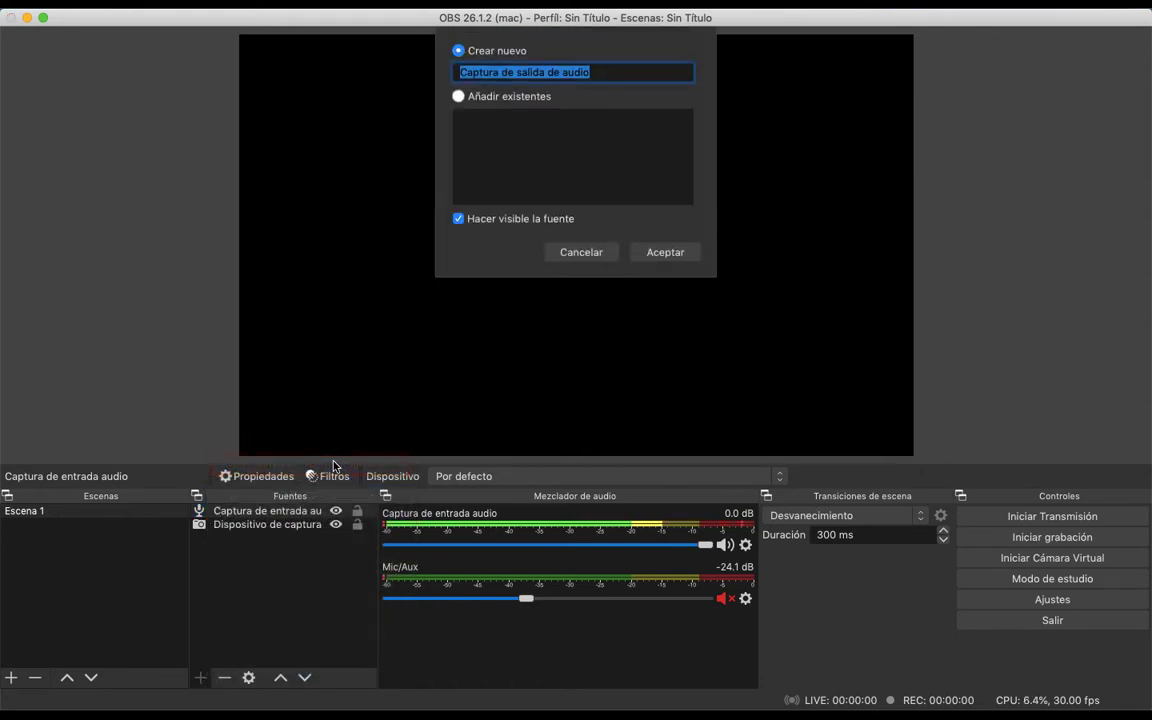
{"action": "left_click", "coordinate": [661, 253]}
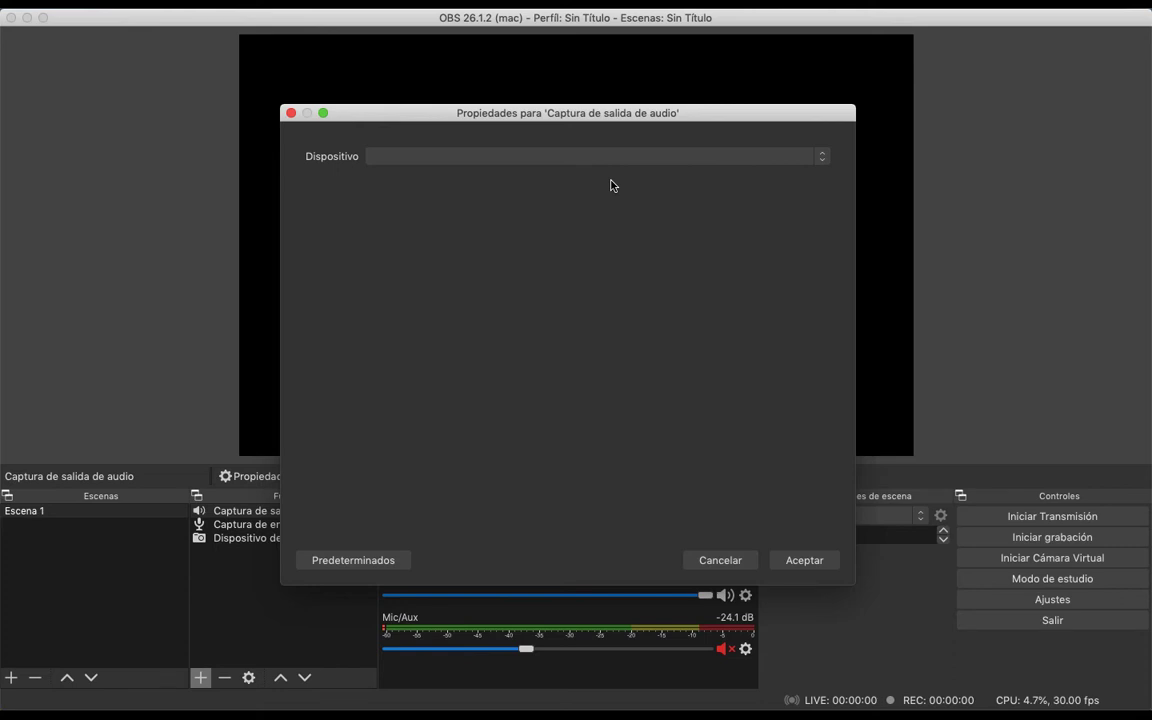
{"action": "left_click", "coordinate": [722, 560]}
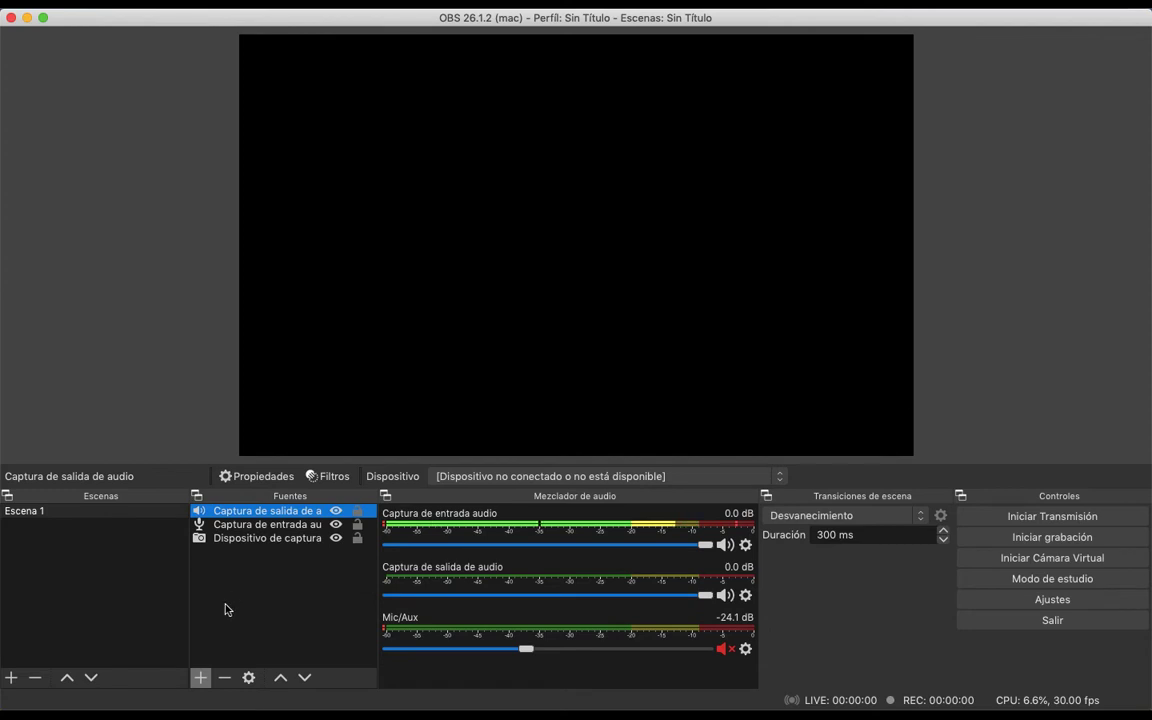
Add a new screen capture source to Escena 1 and close its properties without changing the display, cursor or crop options
{"action": "left_click", "coordinate": [201, 678]}
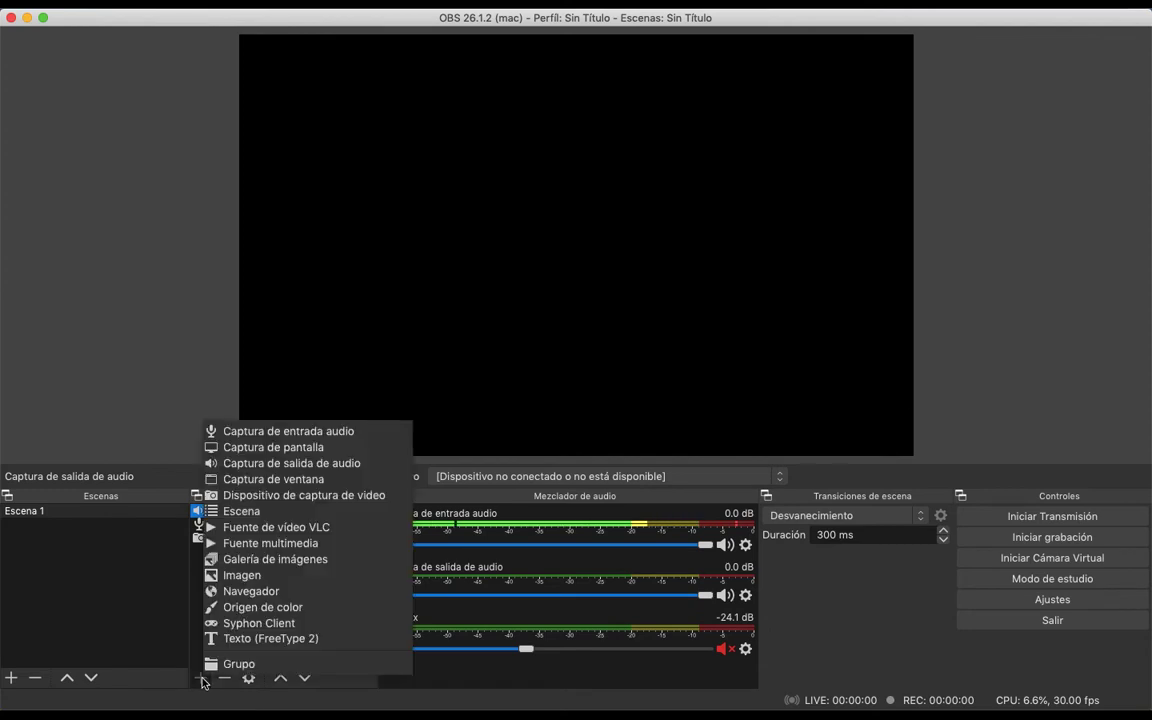
{"action": "left_click", "coordinate": [296, 447]}
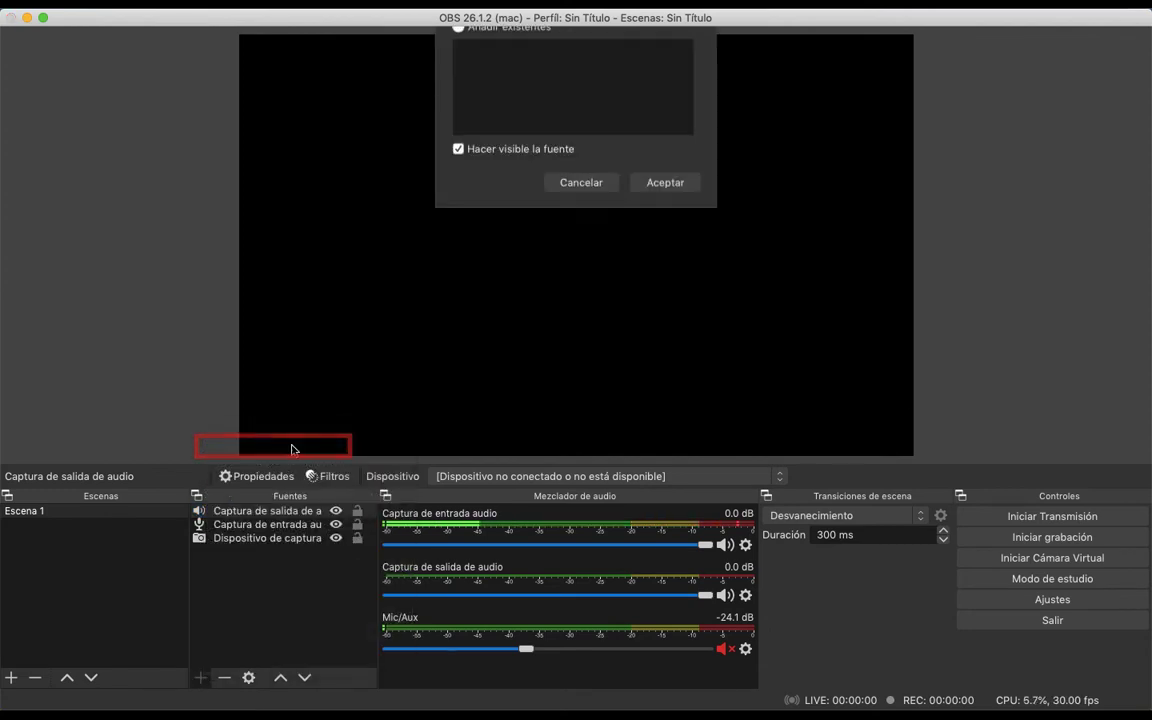
{"action": "left_click", "coordinate": [665, 252]}
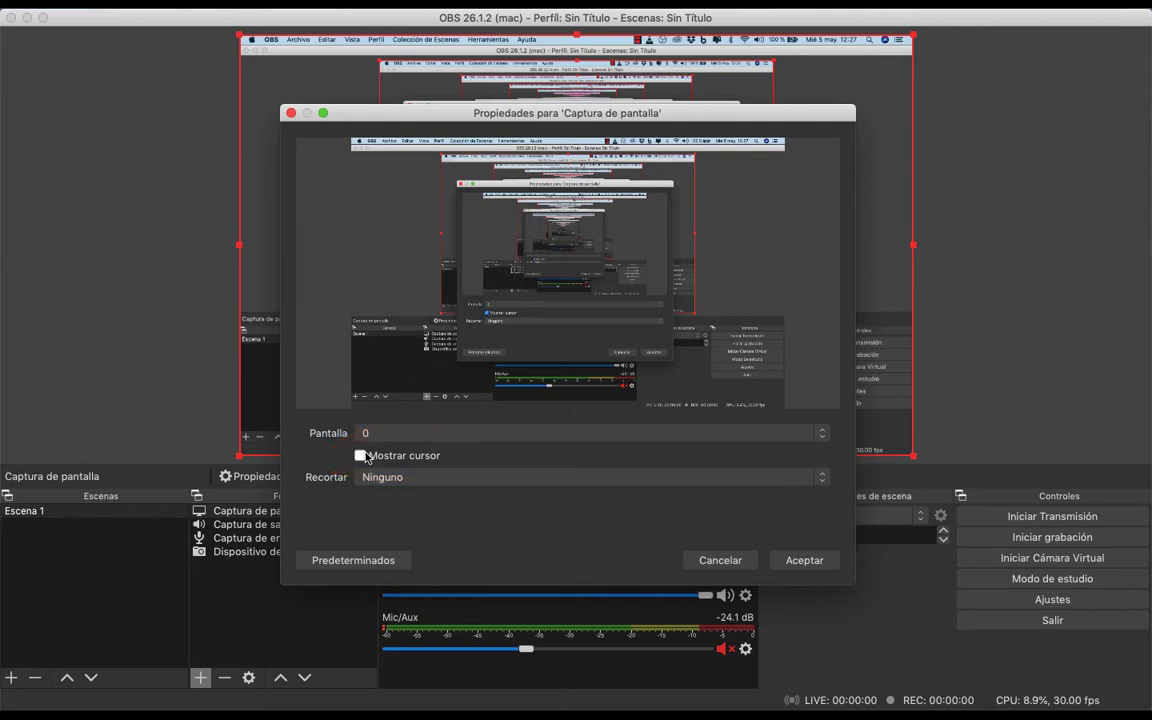
{"action": "left_click", "coordinate": [735, 558]}
Add a window capture source without assigning a window, and select the screen capture and window capture sources in turn to compare them
{"action": "left_click", "coordinate": [200, 677]}
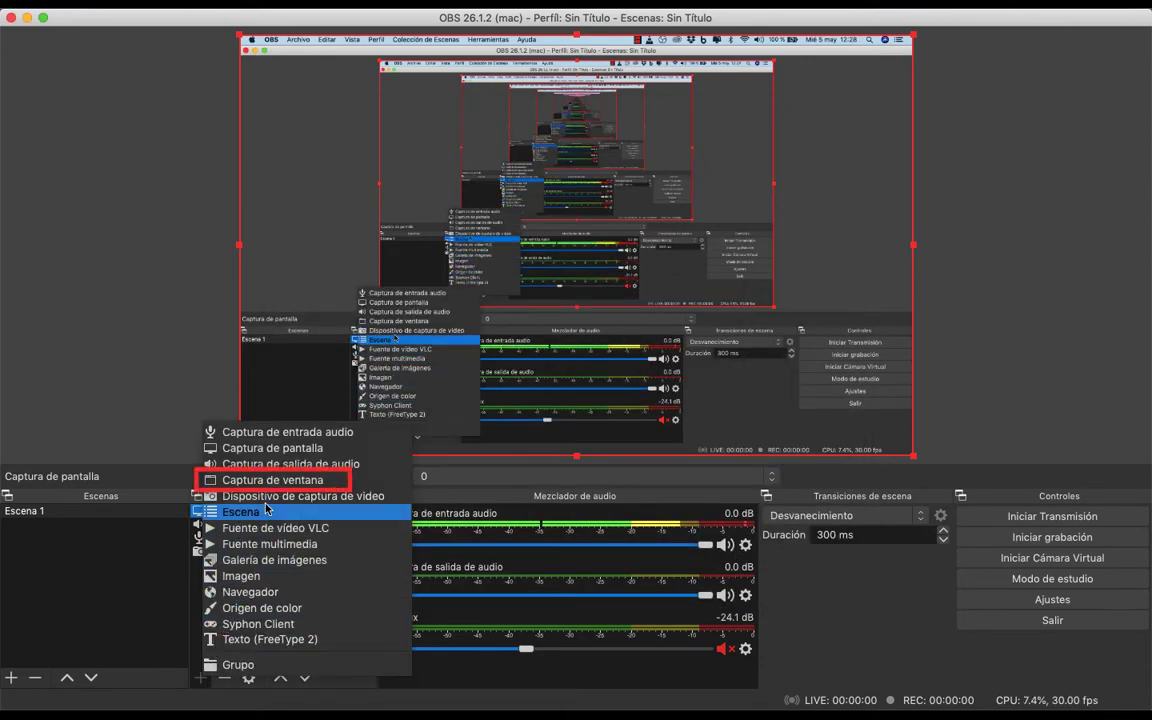
{"action": "left_click", "coordinate": [283, 480]}
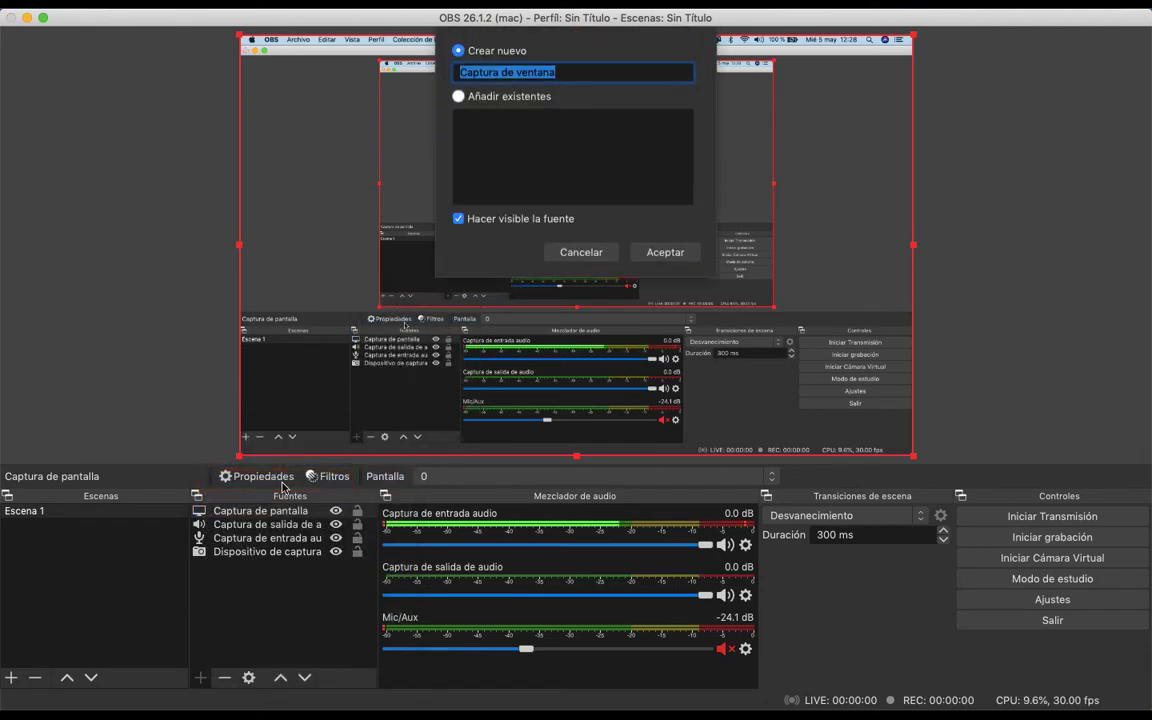
{"action": "left_click", "coordinate": [684, 252]}
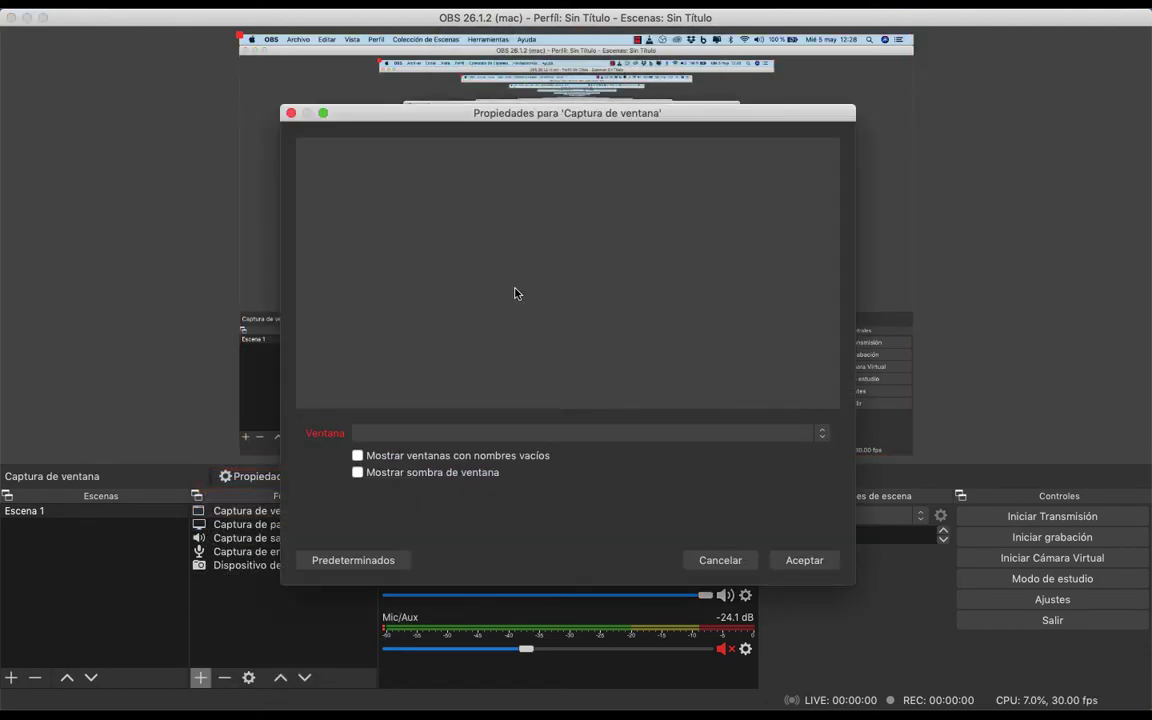
{"action": "left_click", "coordinate": [640, 433]}
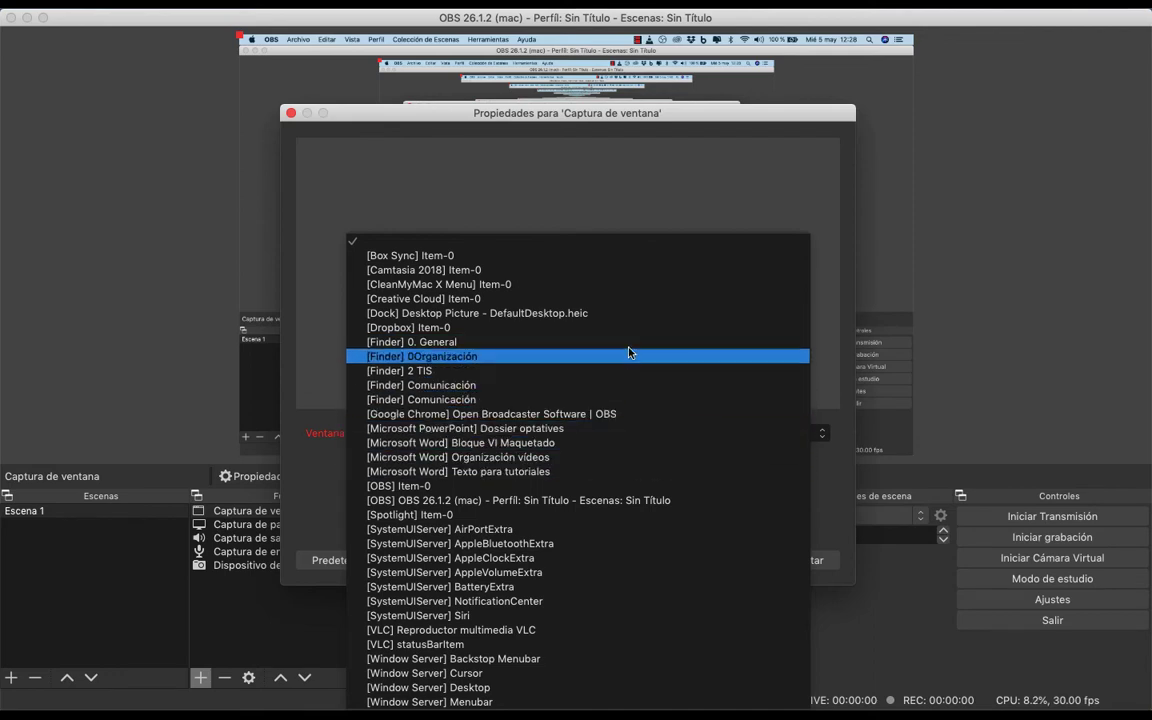
{"action": "left_click", "coordinate": [613, 194]}
{"action": "left_click", "coordinate": [727, 560]}
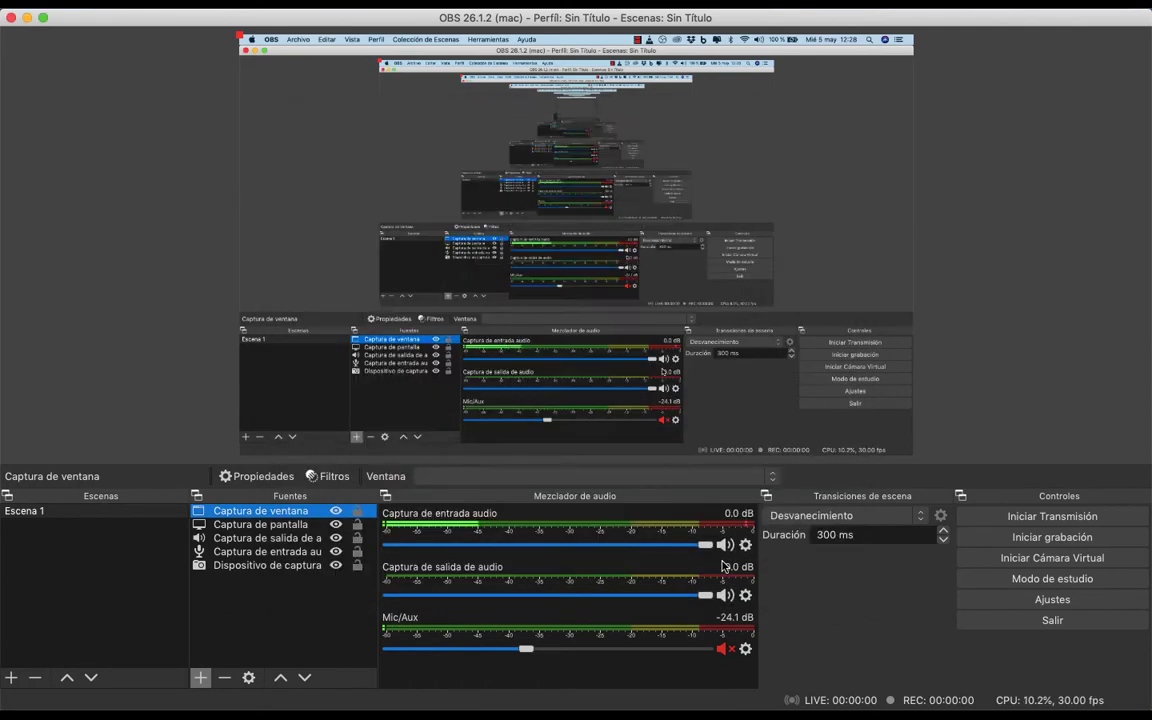
{"action": "left_click", "coordinate": [305, 528]}
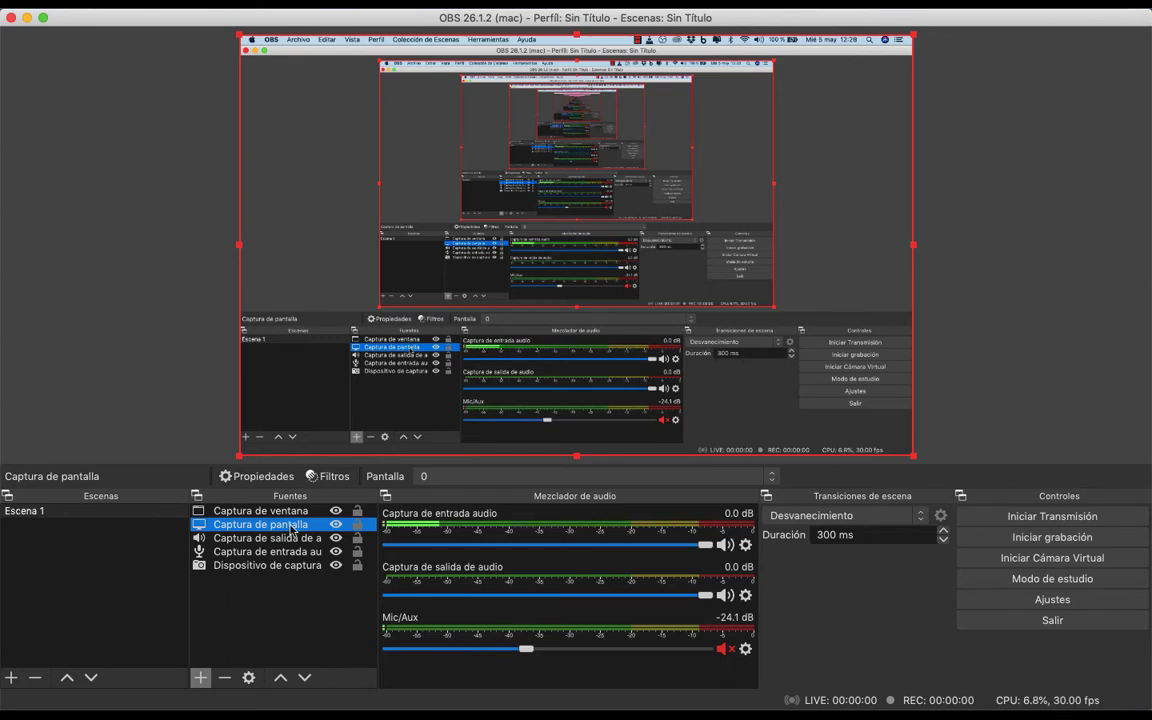
{"action": "left_click", "coordinate": [258, 512]}
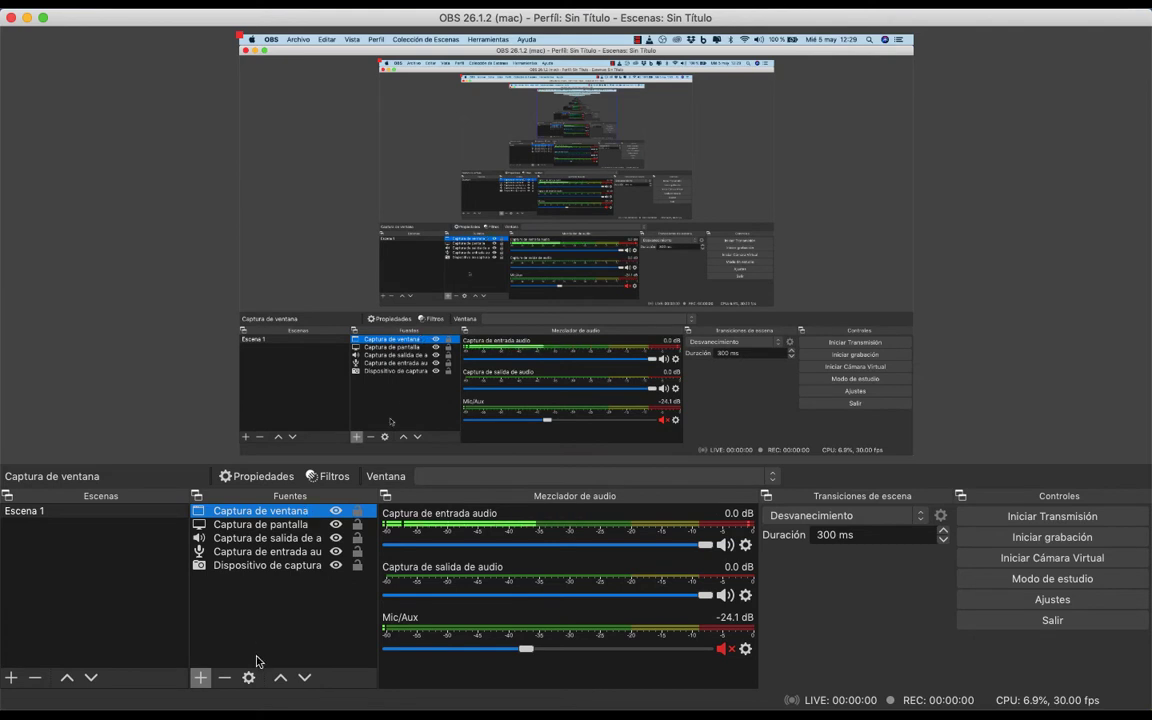
Add a new image source named Imagen to Escena 1, without choosing an image file
{"action": "left_click", "coordinate": [201, 678]}
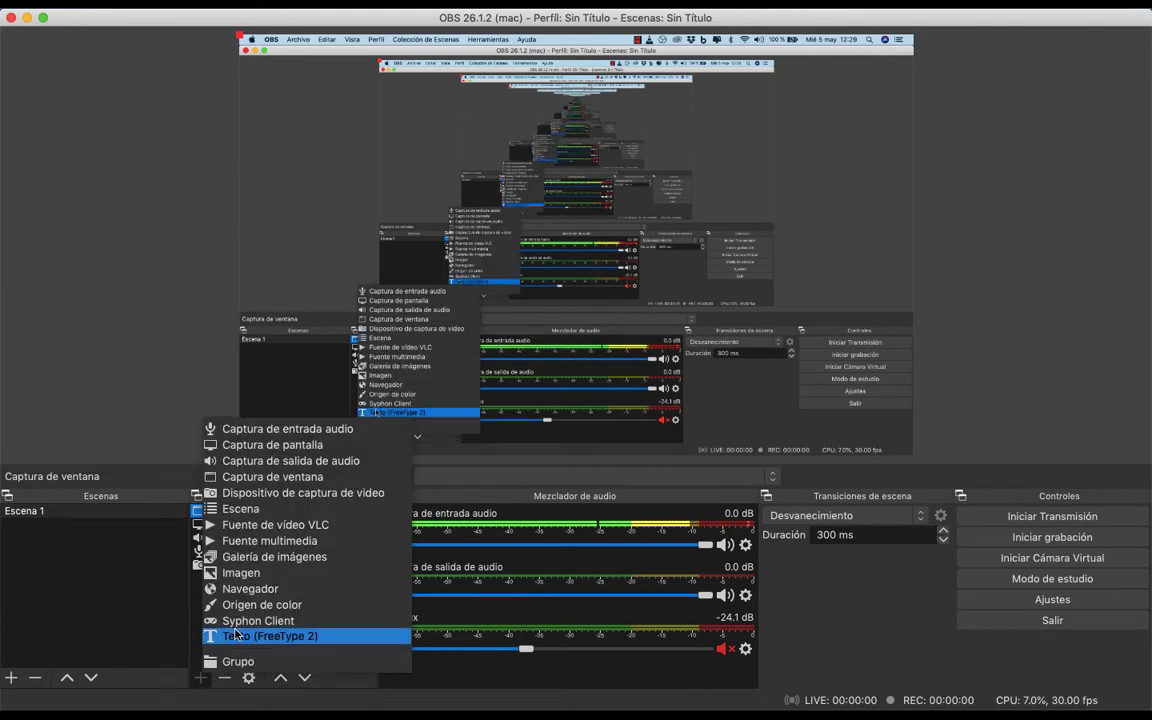
{"action": "left_click", "coordinate": [240, 574]}
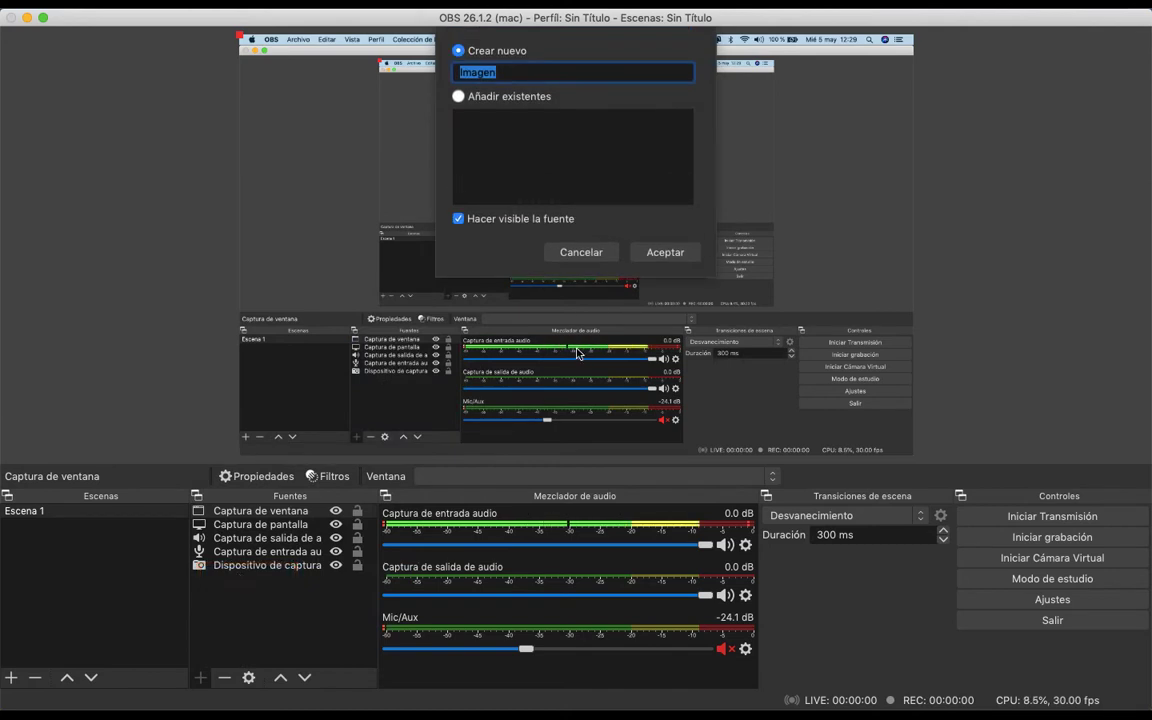
{"action": "left_click", "coordinate": [664, 253]}
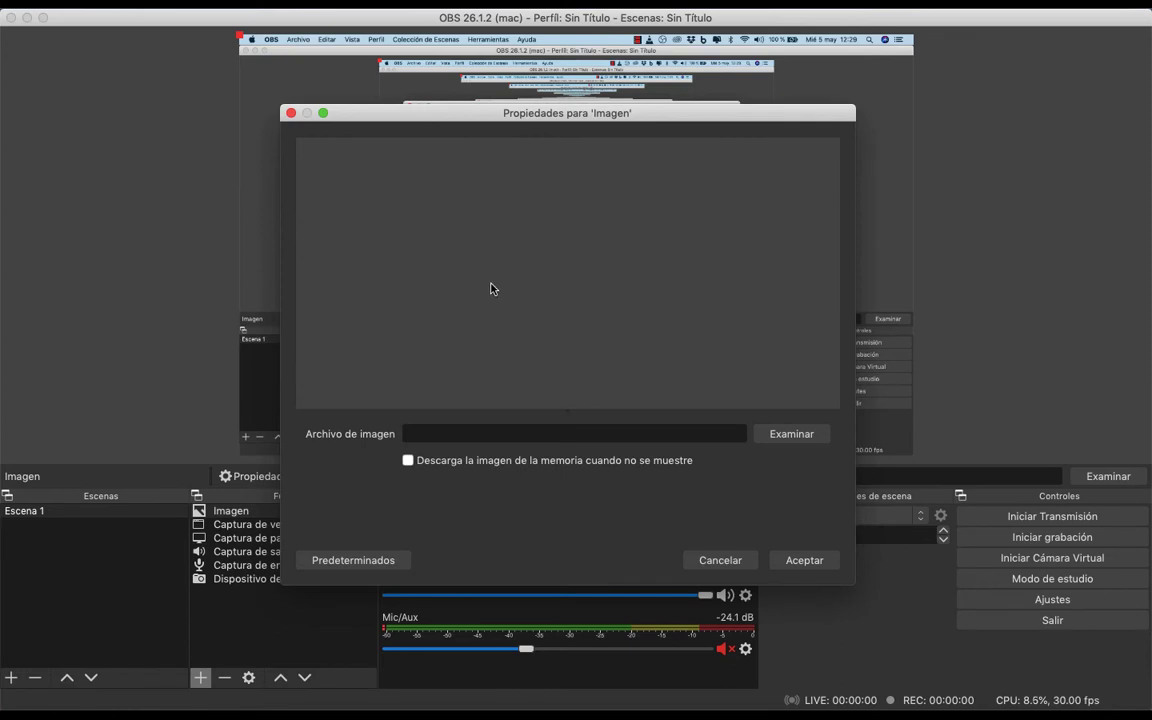
{"action": "left_click", "coordinate": [720, 560]}
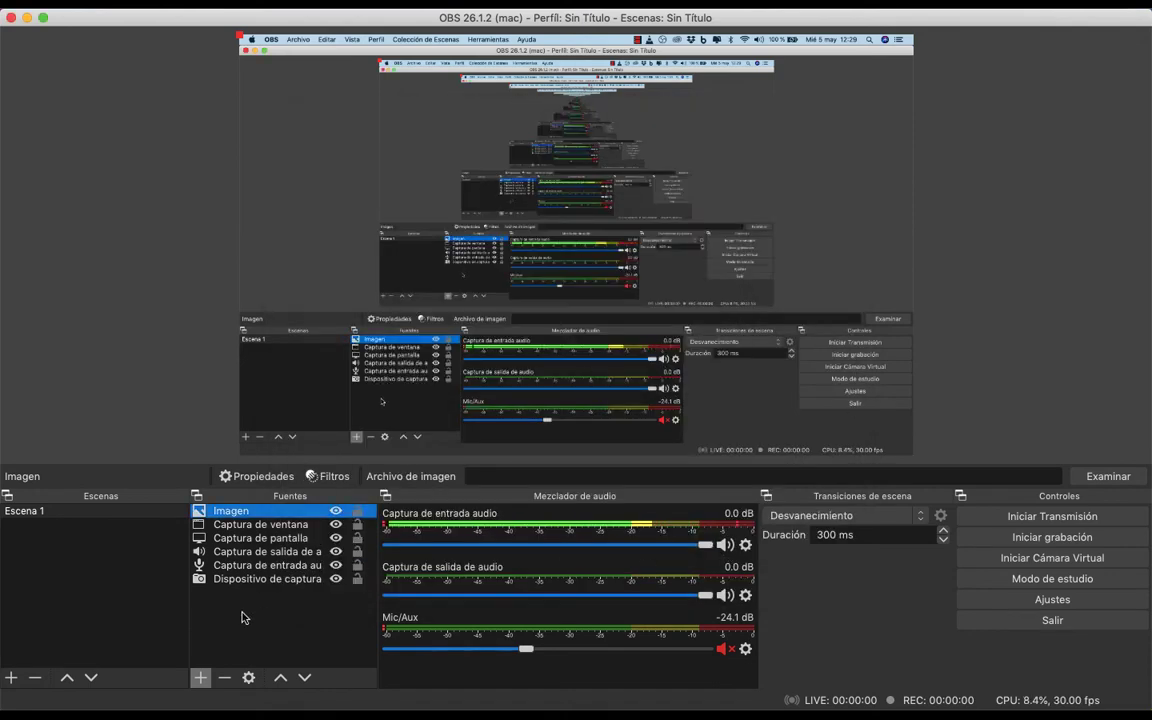
Add a FreeType 2 text source to Escena 1 under its suggested name, with the text "Hola" and the default font
{"action": "left_click", "coordinate": [203, 677]}
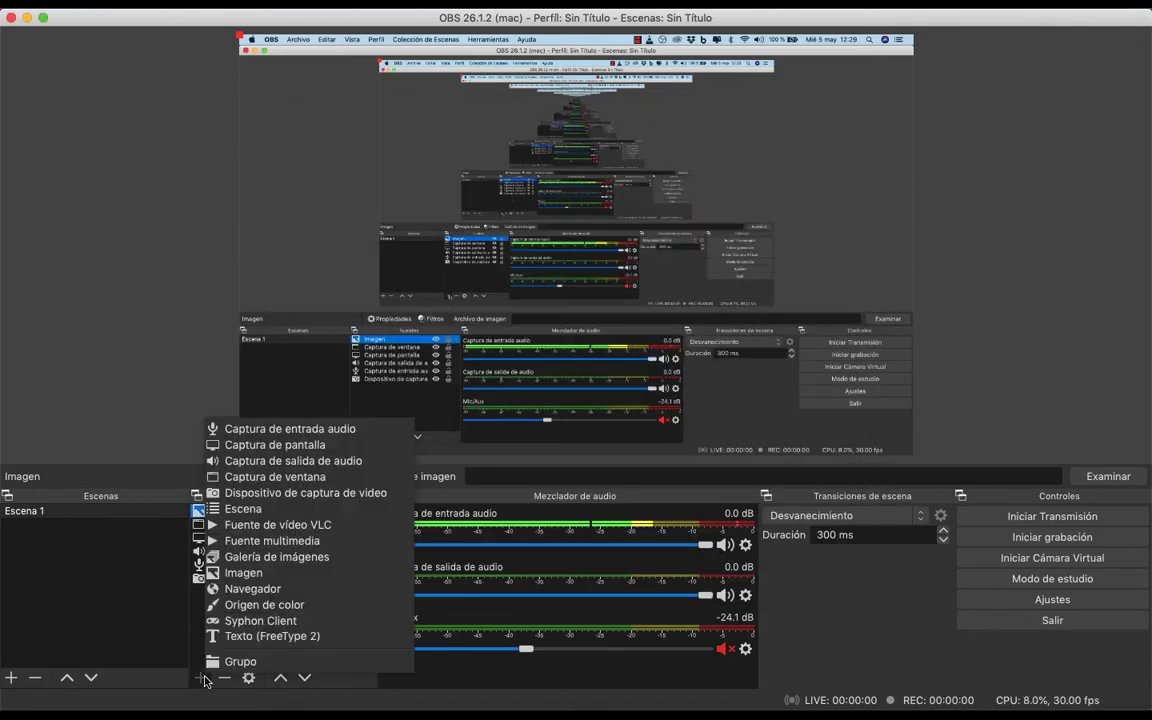
{"action": "left_click", "coordinate": [259, 638]}
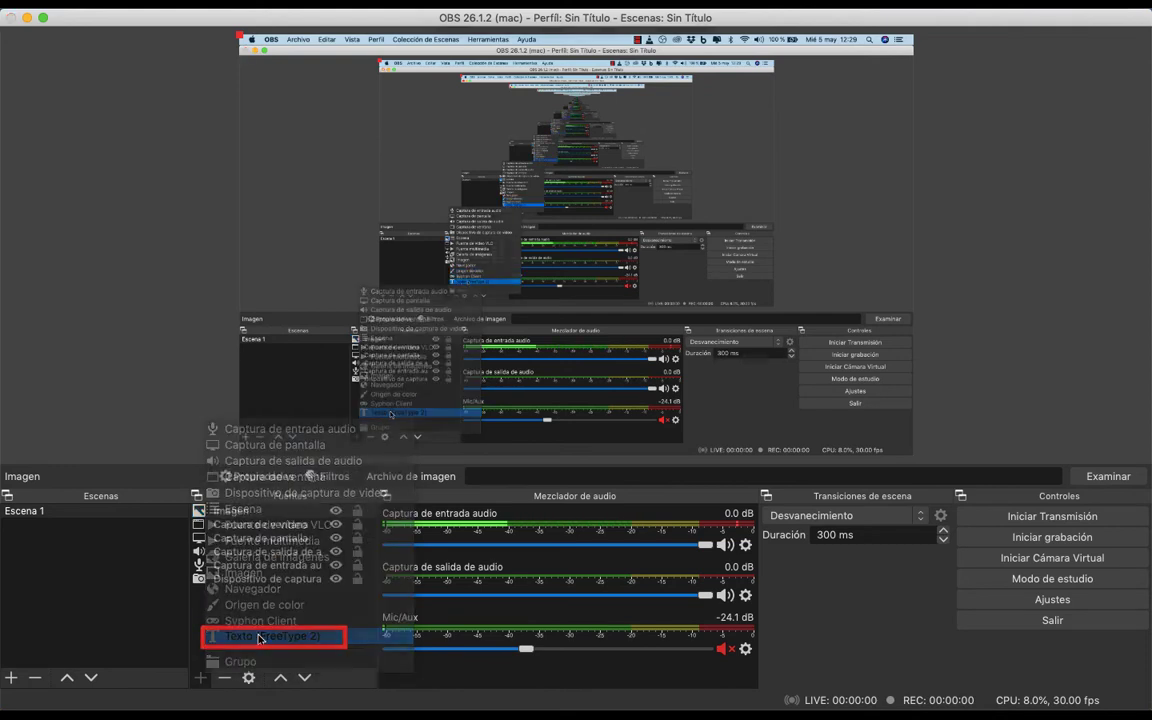
{"action": "left_click", "coordinate": [672, 256]}
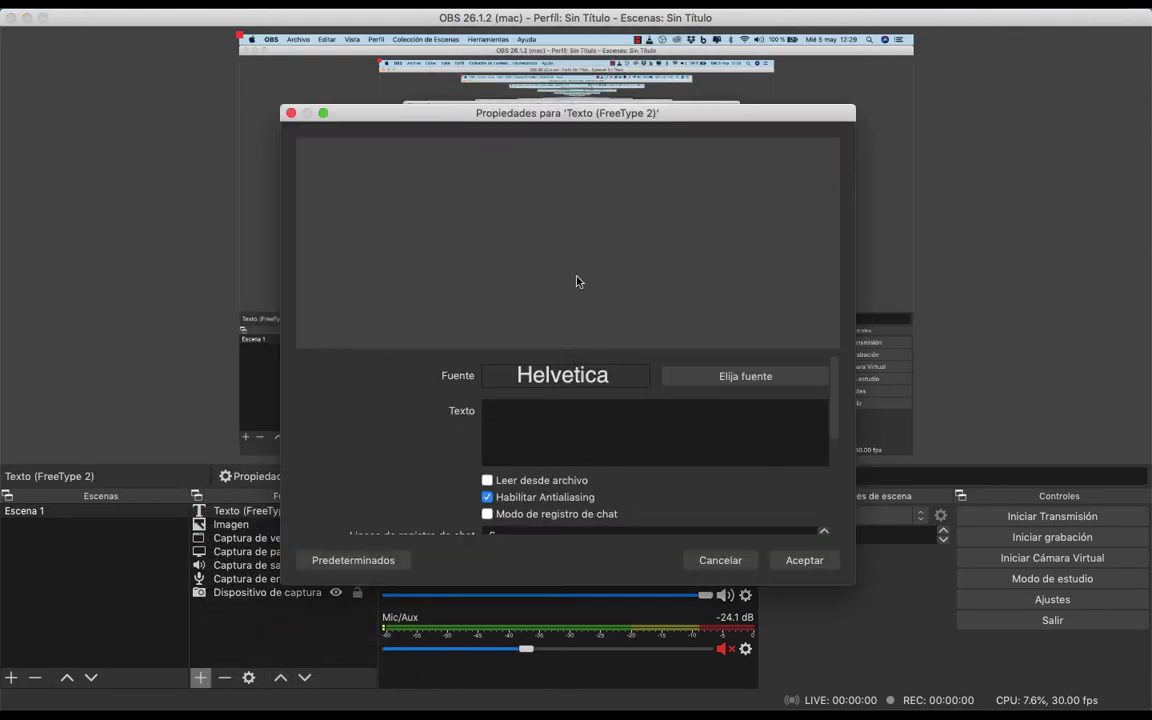
{"action": "left_click", "coordinate": [570, 440]}
{"action": "type", "text": "Hola"}
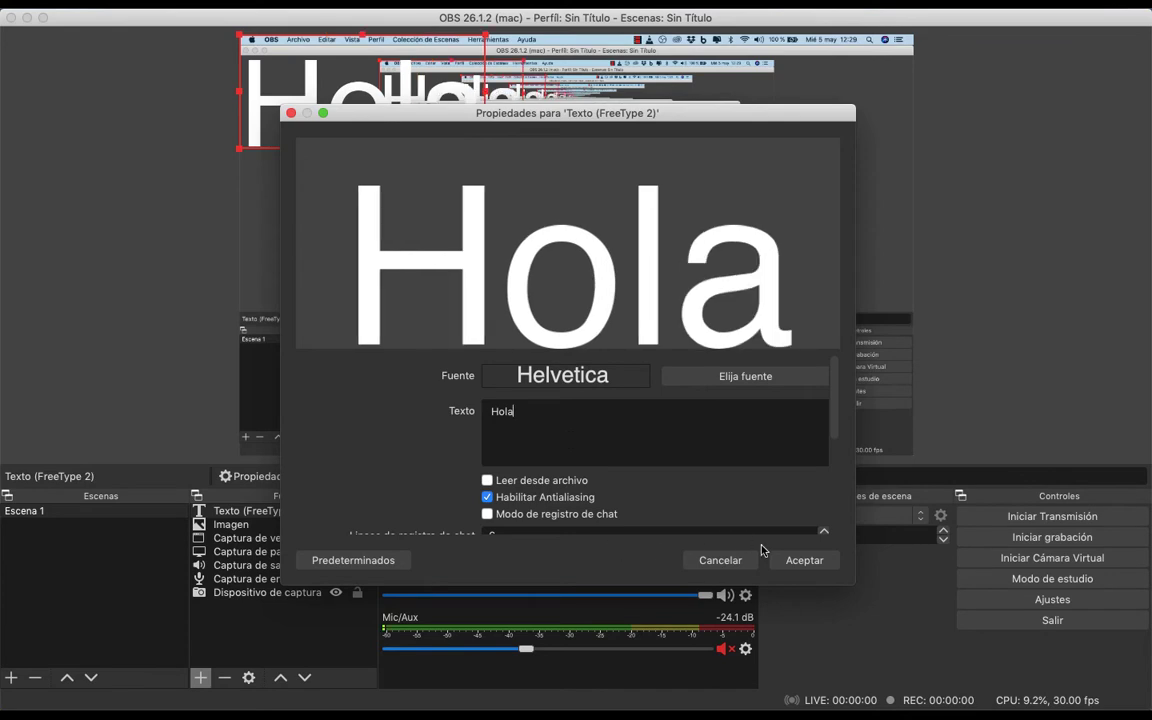
{"action": "left_click", "coordinate": [812, 560]}
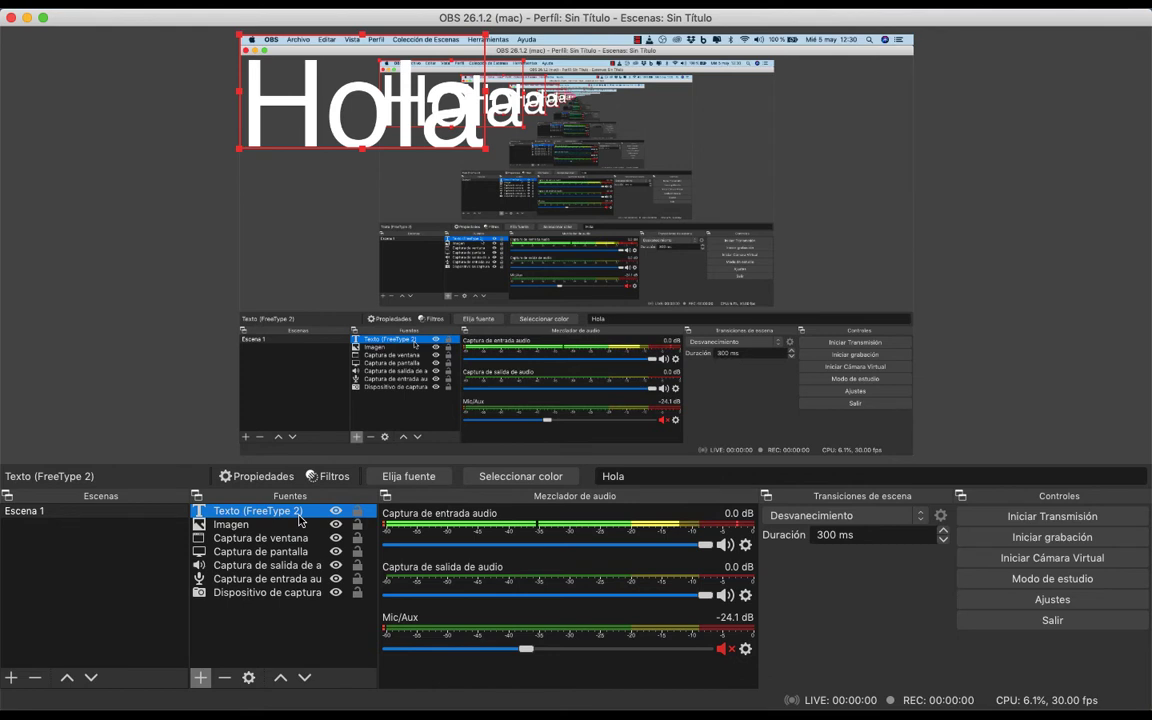
{"action": "left_click", "coordinate": [200, 677]}
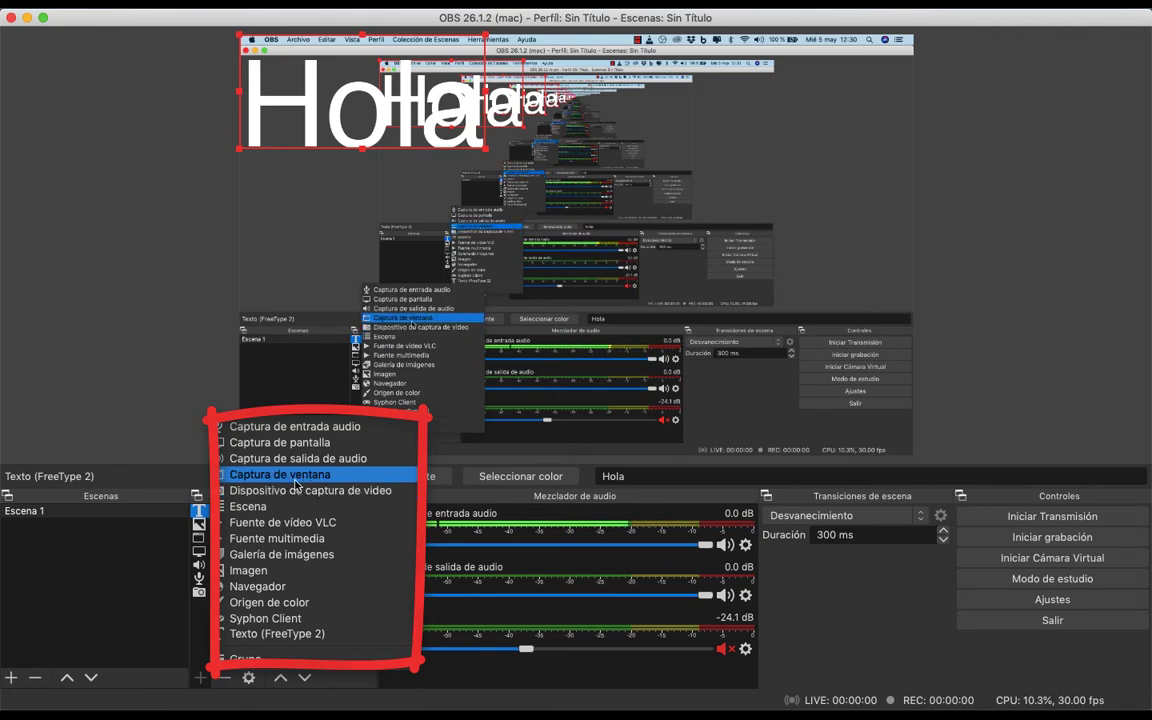
{"action": "left_click", "coordinate": [199, 682]}
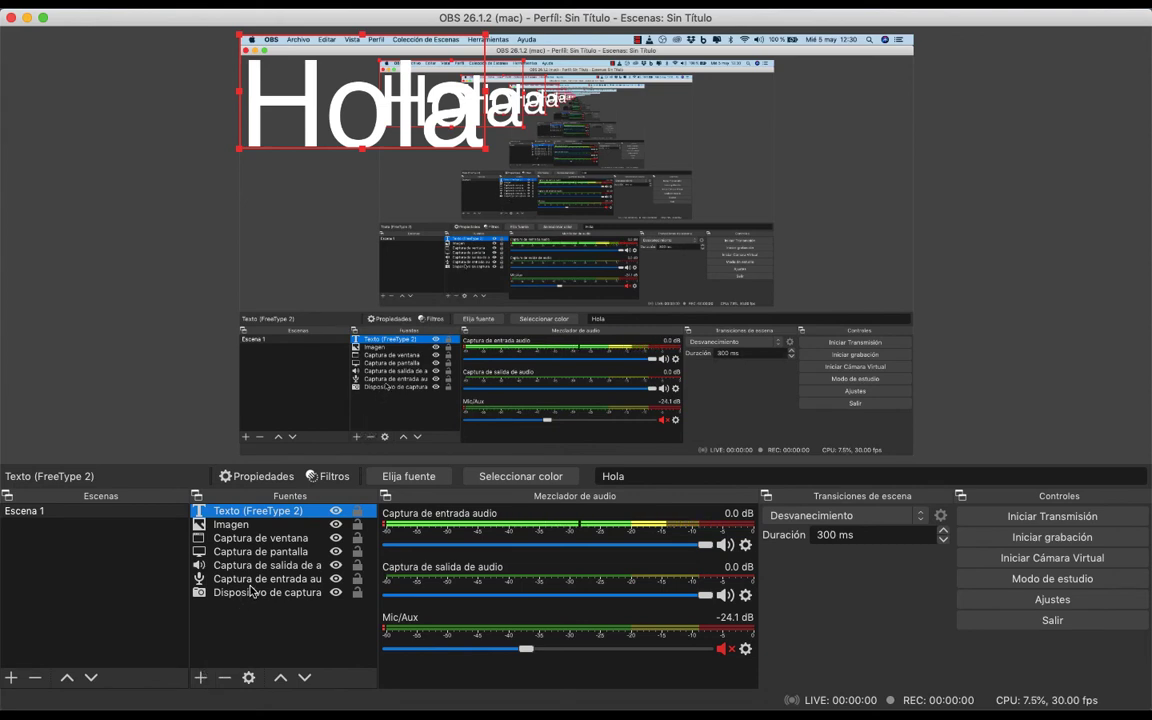
Toggle the visibility of the window capture and screen capture sources, leaving both hidden in Escena 1
{"action": "left_click", "coordinate": [336, 552]}
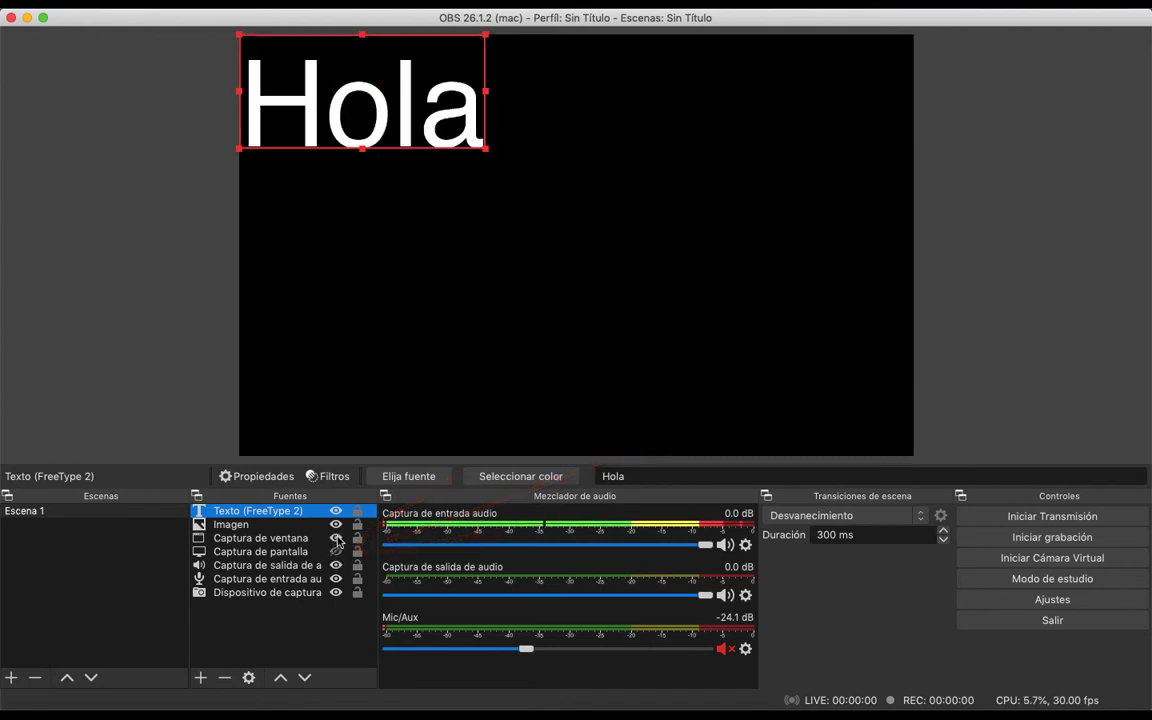
{"action": "left_click", "coordinate": [336, 552]}
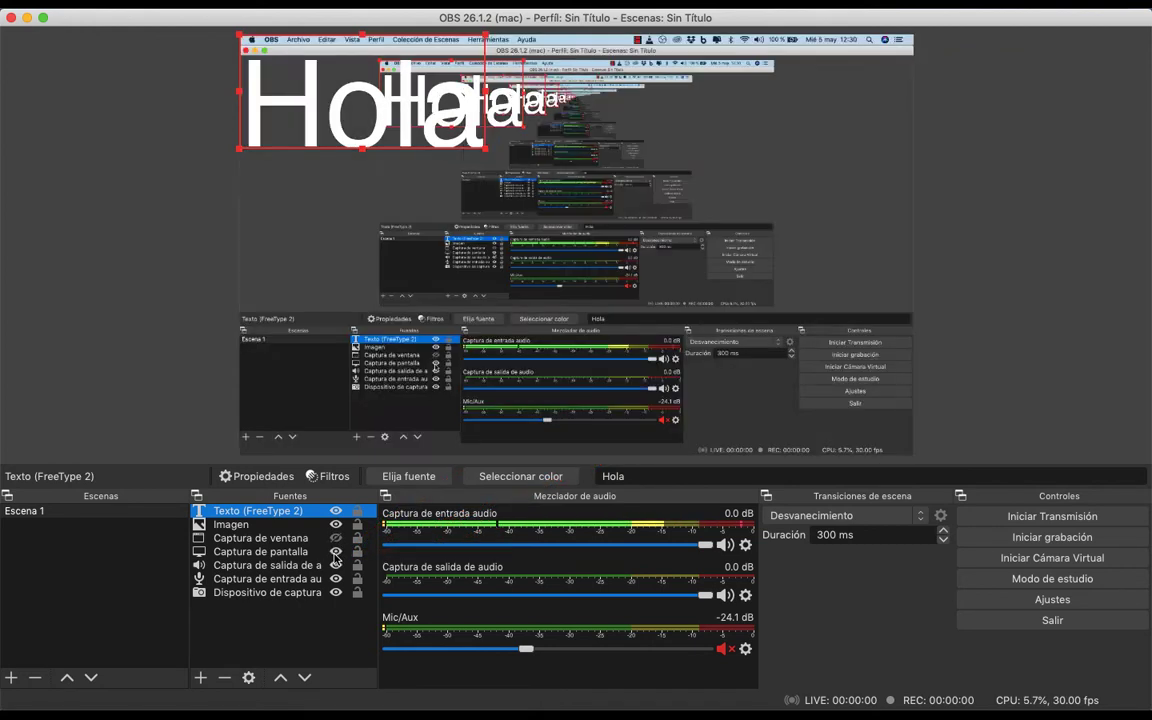
{"action": "left_click", "coordinate": [336, 552]}
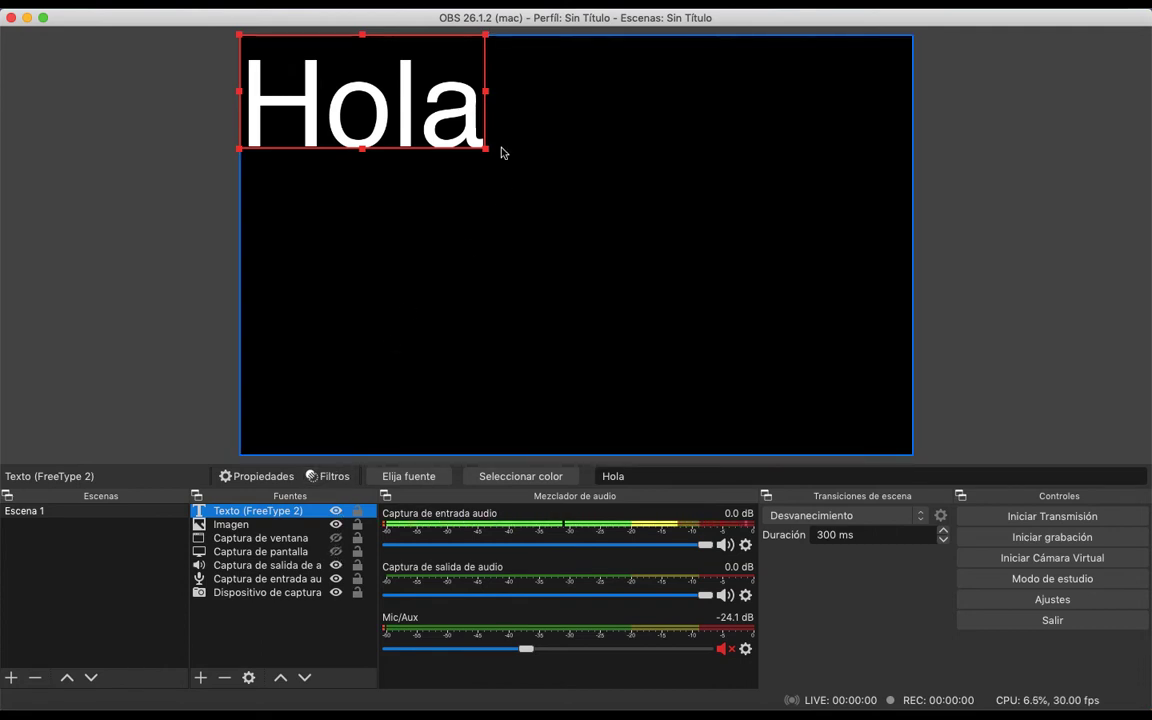
Enlarge the "Hola" text proportionally from its lower-right corner to a bit more than half the canvas width
{"action": "mouse_move", "coordinate": [487, 149]}
{"action": "left_mouse_down"}
{"action": "mouse_move", "coordinate": [580, 232]}
{"action": "mouse_move", "coordinate": [490, 185]}
{"action": "mouse_move", "coordinate": [616, 251]}
{"action": "mouse_move", "coordinate": [576, 228]}
{"action": "left_mouse_up"}
{"action": "mouse_move", "coordinate": [443, 225]}
{"action": "left_mouse_down"}
{"action": "mouse_move", "coordinate": [442, 265]}
{"action": "mouse_move", "coordinate": [442, 218]}
{"action": "left_mouse_up"}
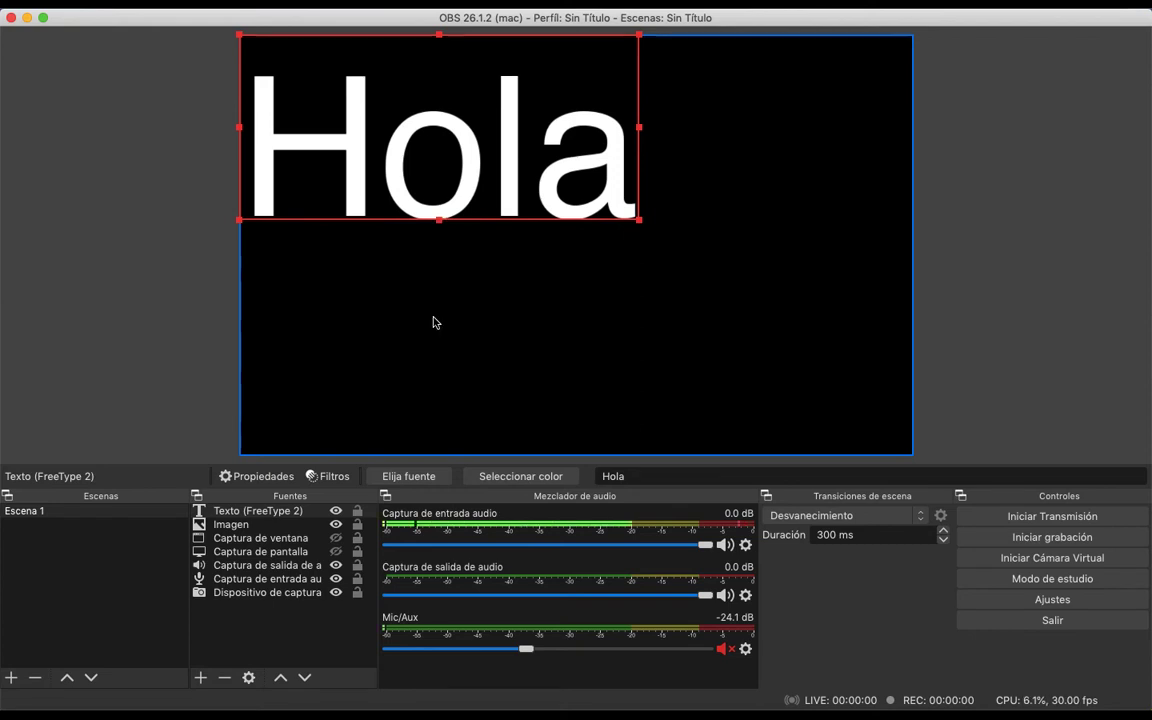
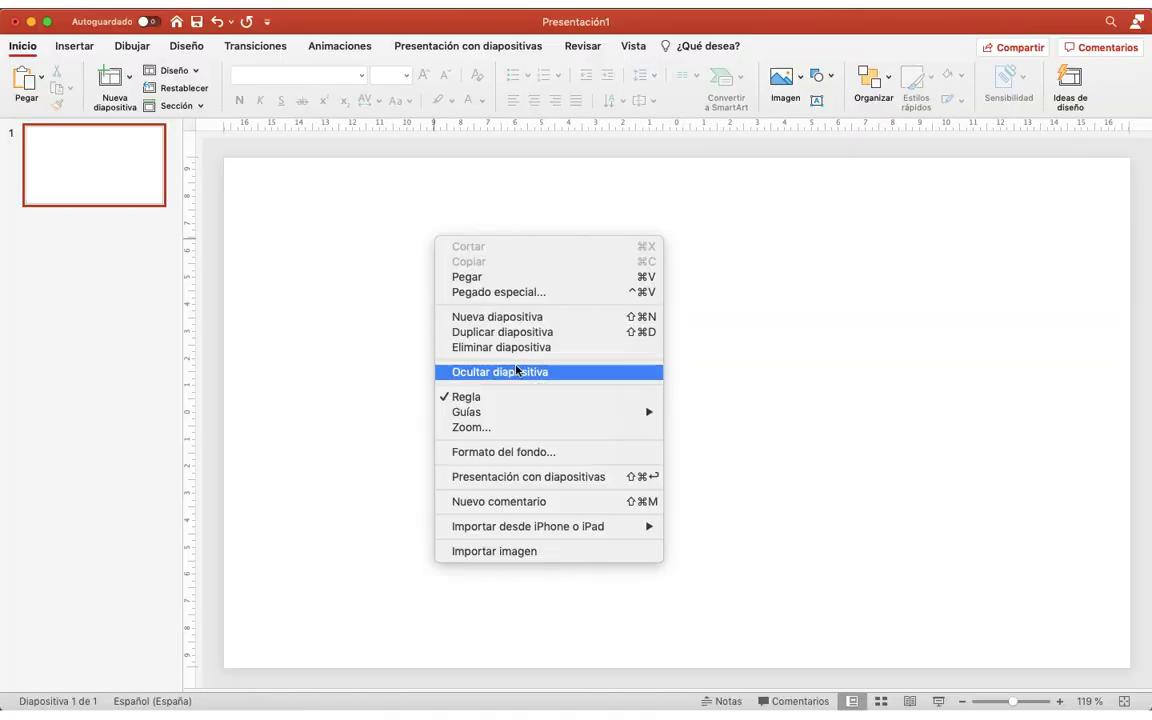
Fill the blank slide's background with solid green
{"action": "left_click", "coordinate": [476, 426]}
{"action": "left_click", "coordinate": [1125, 309]}
{"action": "left_click", "coordinate": [1133, 381]}
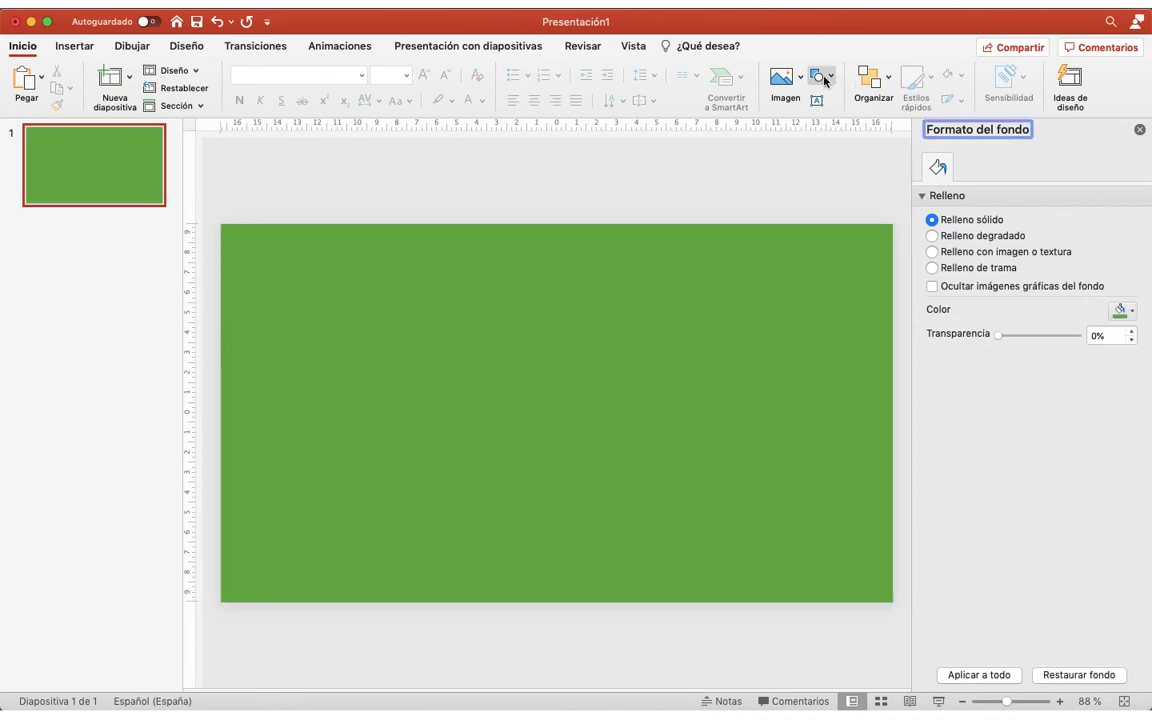
Draw a rounded rectangle about 9.12 cm high and 12.95 cm wide on the slide's right half, then widen it slightly leftwards
{"action": "left_click", "coordinate": [818, 76]}
{"action": "left_click", "coordinate": [930, 121]}
{"action": "left_click_drag", "start_coordinate": [616, 331], "coordinate": [873, 511]}
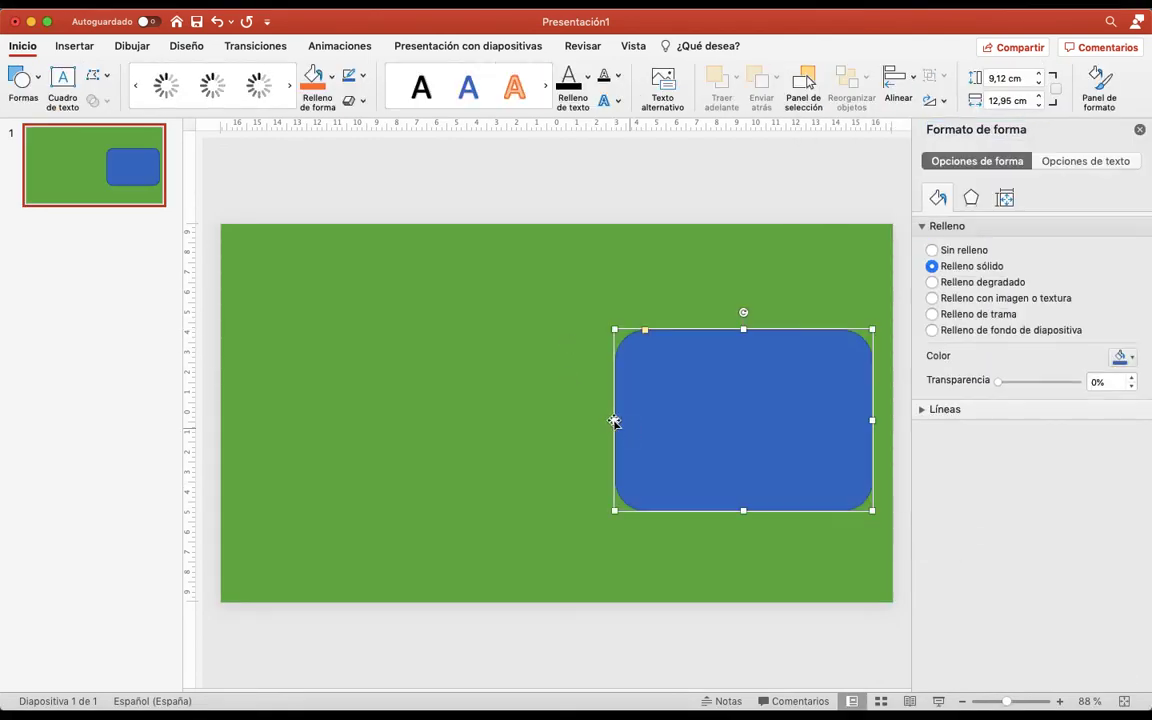
{"action": "left_click_drag", "start_coordinate": [615, 420], "coordinate": [600, 420]}
Add a text box reading "TÍTULO" on the left part of the green slide
{"action": "left_click", "coordinate": [69, 78]}
{"action": "left_click", "coordinate": [284, 321]}
{"action": "type", "text": "TITULO"}
{"action": "key", "text": "BackSpace"}
{"action": "key", "text": "BackSpace"}
{"action": "key", "text": "BackSpace"}
{"action": "key", "text": "BackSpace"}
{"action": "key", "text": "BackSpace"}
{"action": "key", "text": "BackSpace"}
{"action": "type", "text": "TÍTULO"}
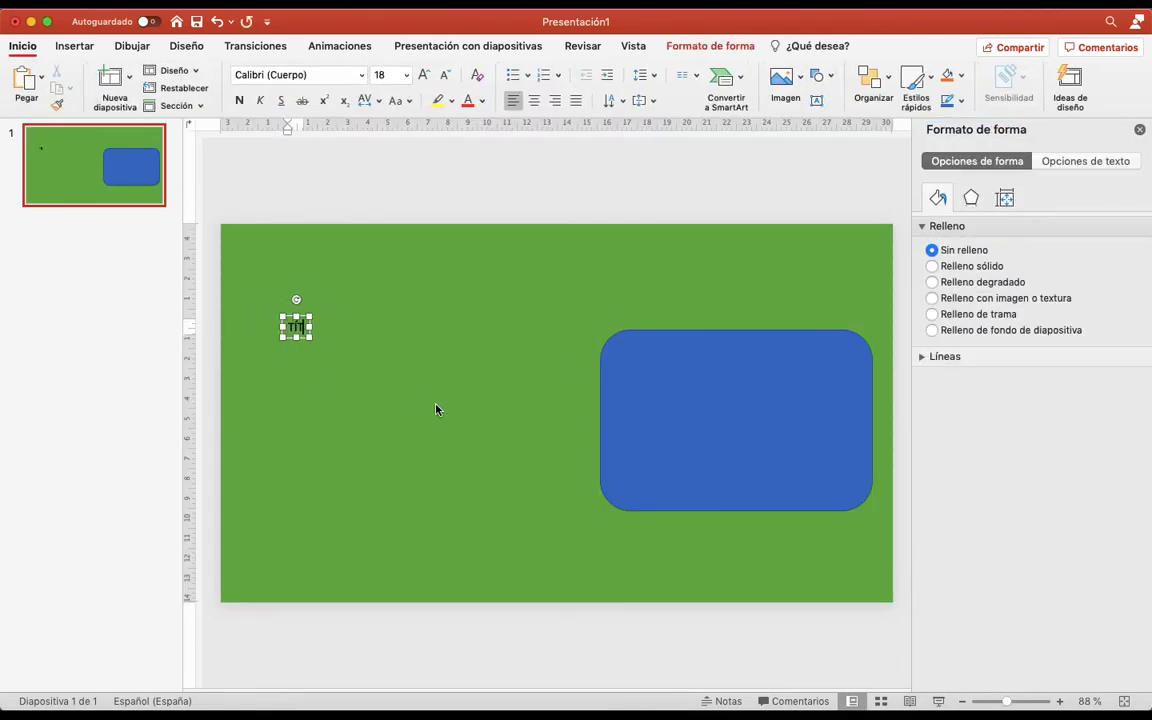
Format the "TÍTULO" text in New Comic Title, size 96, coloured red
{"action": "double_click", "coordinate": [308, 328]}
{"action": "left_click", "coordinate": [362, 77]}
{"action": "left_click", "coordinate": [290, 260]}
{"action": "left_click", "coordinate": [424, 78]}
{"action": "left_click", "coordinate": [424, 78]}
{"action": "left_click", "coordinate": [424, 78]}
{"action": "left_click", "coordinate": [467, 101]}
{"action": "left_click", "coordinate": [481, 432]}
Add a text box reading "MI NOMBRE" in enlarged Berlin Sans FB and place it directly under the title
{"action": "left_click", "coordinate": [817, 101]}
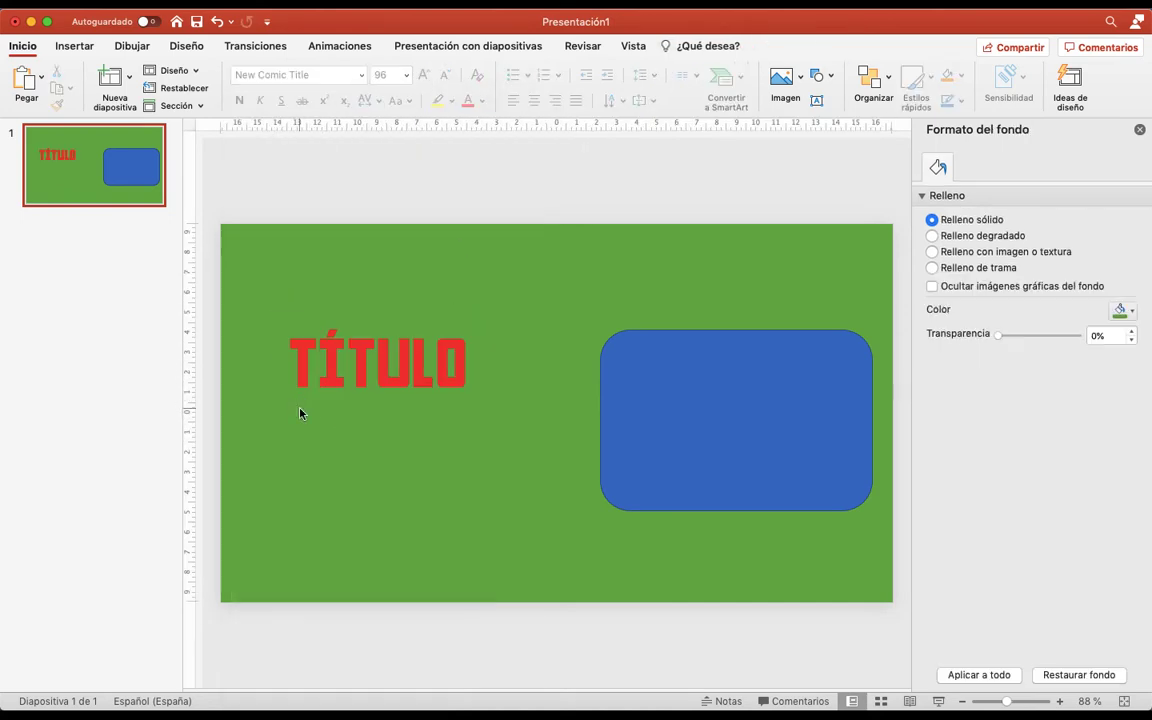
{"action": "left_click", "coordinate": [301, 412]}
{"action": "type", "text": "MI NOMBRE"}
{"action": "left_click_drag", "start_coordinate": [373, 426], "coordinate": [301, 427]}
{"action": "left_click", "coordinate": [362, 76]}
{"action": "left_click", "coordinate": [302, 313]}
{"action": "triple_click", "coordinate": [424, 76]}
{"action": "left_click_drag", "start_coordinate": [390, 447], "coordinate": [286, 449]}
{"action": "left_click", "coordinate": [326, 442]}
Add a text box reading "MI CENTRO" in Be True To Your School at size 44, below "MI NOMBRE"
{"action": "left_click", "coordinate": [817, 101]}
{"action": "left_click", "coordinate": [284, 438]}
{"action": "type", "text": "MI CENTRO"}
{"action": "left_click", "coordinate": [362, 76]}
{"action": "left_click", "coordinate": [368, 268]}
{"action": "triple_click", "coordinate": [424, 76]}
{"action": "triple_click", "coordinate": [424, 76]}
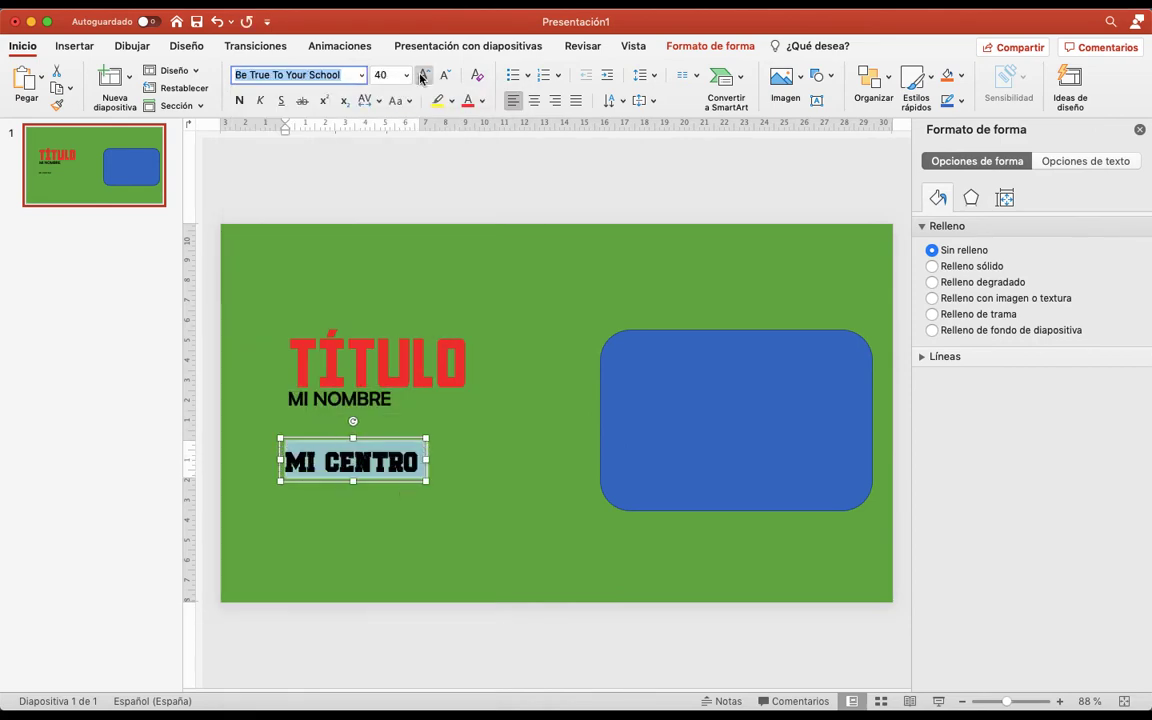
{"action": "left_click", "coordinate": [424, 76]}
Move "MI CENTRO" up directly under "MI NOMBRE" and colour its text blue
{"action": "left_click_drag", "start_coordinate": [398, 481], "coordinate": [399, 443]}
{"action": "left_click", "coordinate": [482, 102]}
{"action": "left_click", "coordinate": [577, 252]}
{"action": "left_click", "coordinate": [437, 496]}
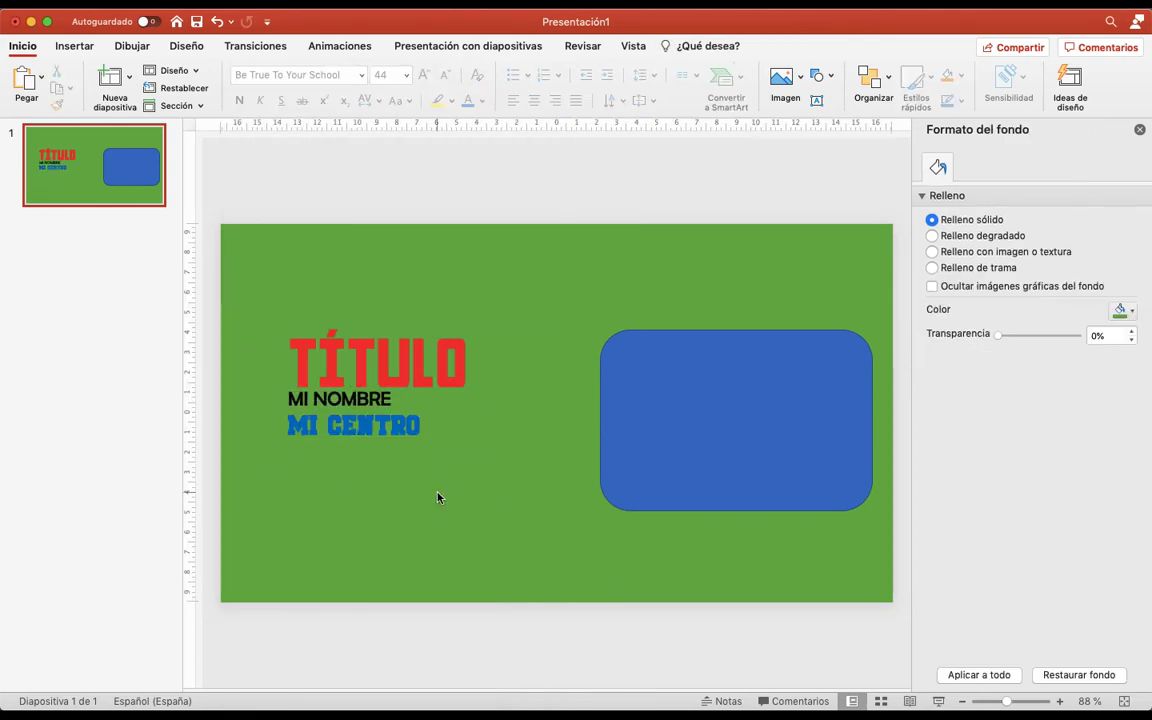
Add a second blank slide and place a text box reading "Este sería" on it
{"action": "left_click", "coordinate": [136, 190]}
{"action": "key", "text": "Return"}
{"action": "left_click", "coordinate": [817, 101]}
{"action": "left_click", "coordinate": [397, 317]}
{"action": "type", "text": "Este sería"}
Format "Este sería" in the Candle Mustard font and enlarge it
{"action": "left_click", "coordinate": [440, 338]}
{"action": "left_click", "coordinate": [362, 76]}
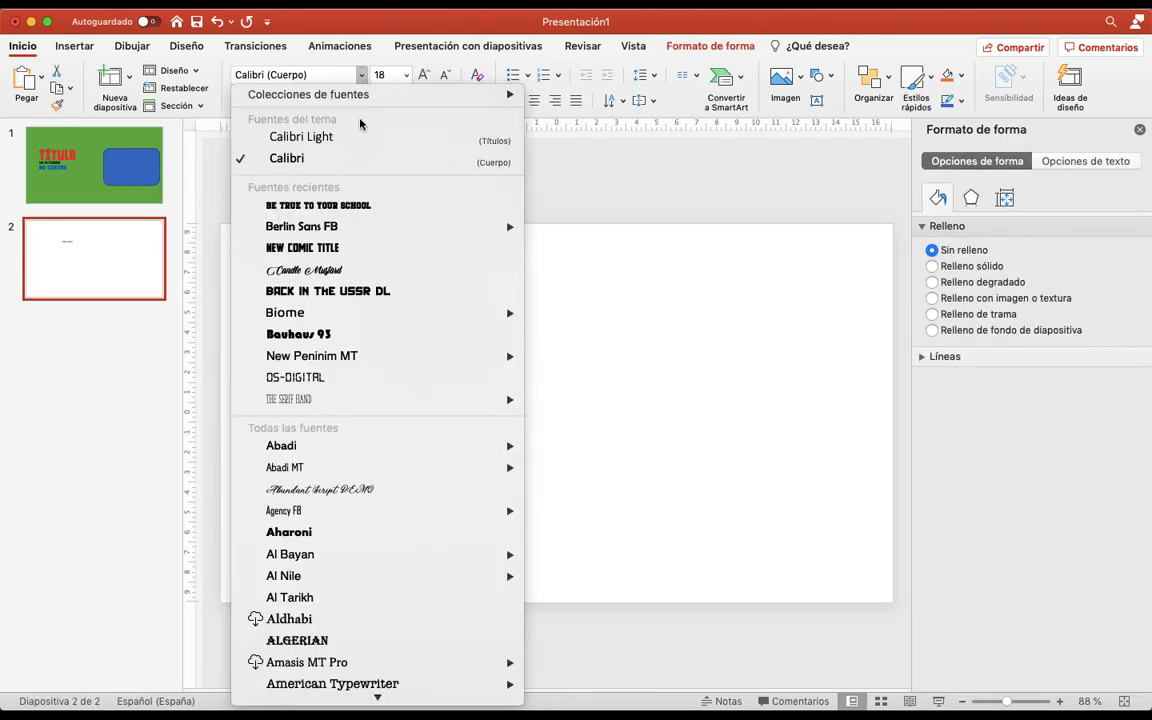
{"action": "left_click", "coordinate": [335, 267]}
{"action": "triple_click", "coordinate": [424, 76]}
{"action": "triple_click", "coordinate": [424, 76]}
Add a text box reading "MI LOGO" below "Este sería" and set its font to New Comic Title
{"action": "left_click", "coordinate": [817, 101]}
{"action": "left_click", "coordinate": [419, 457]}
{"action": "type", "text": "MI LOGO"}
{"action": "triple_click", "coordinate": [454, 467]}
{"action": "left_click", "coordinate": [362, 77]}
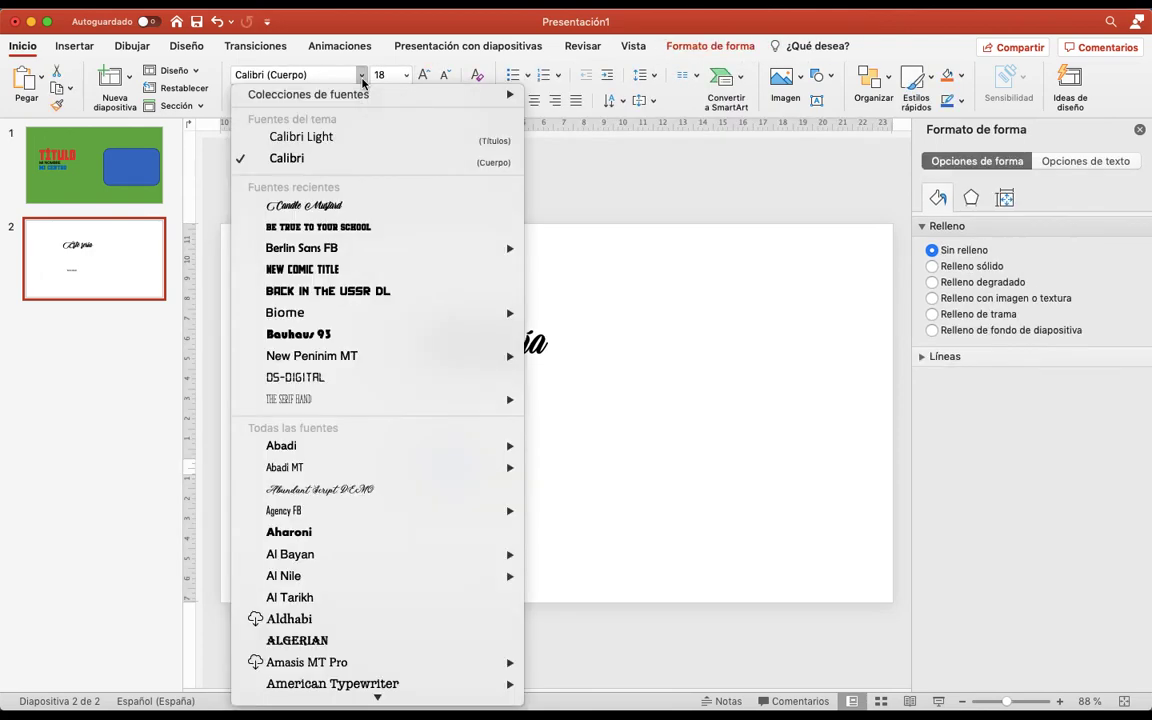
{"action": "left_click", "coordinate": [337, 267]}
{"action": "left_click", "coordinate": [452, 102]}
{"action": "left_click", "coordinate": [448, 184]}
{"action": "key", "text": "super+z"}
Colour "MI LOGO" red, enlarge it to size 88 and move it up directly under "Este sería"
{"action": "left_click", "coordinate": [482, 102]}
{"action": "left_click", "coordinate": [490, 252]}
{"action": "triple_click", "coordinate": [426, 76]}
{"action": "triple_click", "coordinate": [426, 76]}
{"action": "triple_click", "coordinate": [426, 76]}
{"action": "left_click_drag", "start_coordinate": [568, 455], "coordinate": [574, 337]}
Insert the solid smiling face with halo icon and place it right after "MI LOGO"
{"action": "left_click", "coordinate": [284, 5]}
{"action": "left_click", "coordinate": [290, 380]}
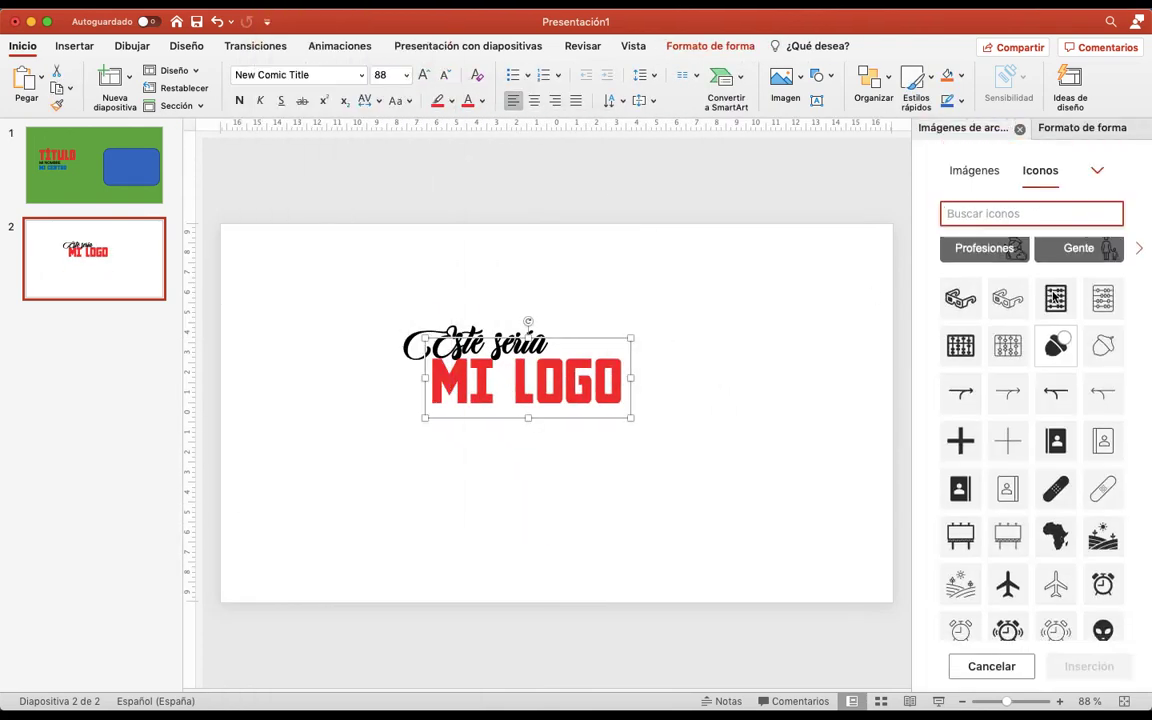
{"action": "scroll", "coordinate": [1057, 383], "scroll_direction": "down", "scroll_amount": 10}
{"action": "scroll", "coordinate": [1042, 485], "scroll_direction": "down", "scroll_amount": 3}
{"action": "left_click", "coordinate": [1101, 370]}
{"action": "left_click", "coordinate": [1089, 666]}
{"action": "left_click_drag", "start_coordinate": [556, 413], "coordinate": [645, 384]}
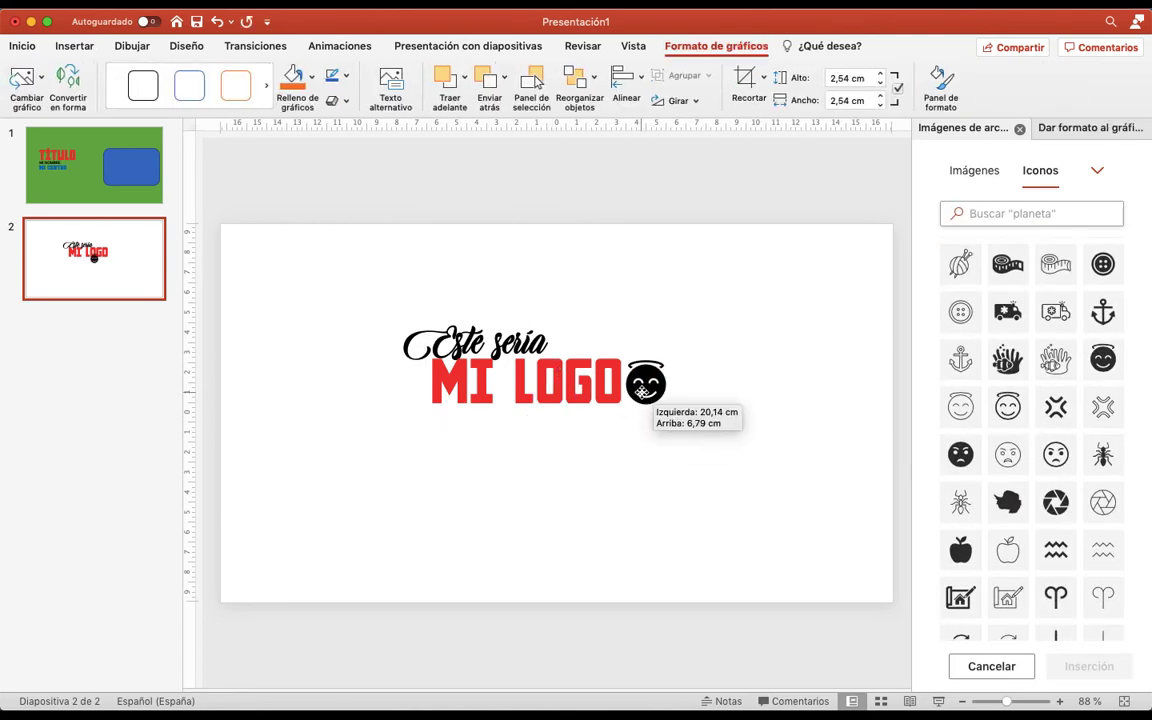
Fill the halo face icon with the same red as the logo text
{"action": "left_click", "coordinate": [314, 77]}
{"action": "left_click", "coordinate": [306, 263]}
{"action": "left_click", "coordinate": [573, 463]}
Draw a rounded rectangle about 5.09 cm high and 14.31 cm wide around the logo text and icon
{"action": "left_click", "coordinate": [817, 75]}
{"action": "left_click", "coordinate": [954, 118]}
{"action": "mouse_move", "coordinate": [388, 306]}
{"action": "left_mouse_down"}
{"action": "mouse_move", "coordinate": [689, 432]}
{"action": "mouse_move", "coordinate": [682, 418]}
{"action": "left_mouse_up"}
Remove the logo frame's fill and give it a thick dark blue outline
{"action": "left_click", "coordinate": [333, 75]}
{"action": "left_click", "coordinate": [381, 108]}
{"action": "left_click", "coordinate": [366, 75]}
{"action": "mouse_move", "coordinate": [430, 306]}
{"action": "left_click", "coordinate": [621, 423]}
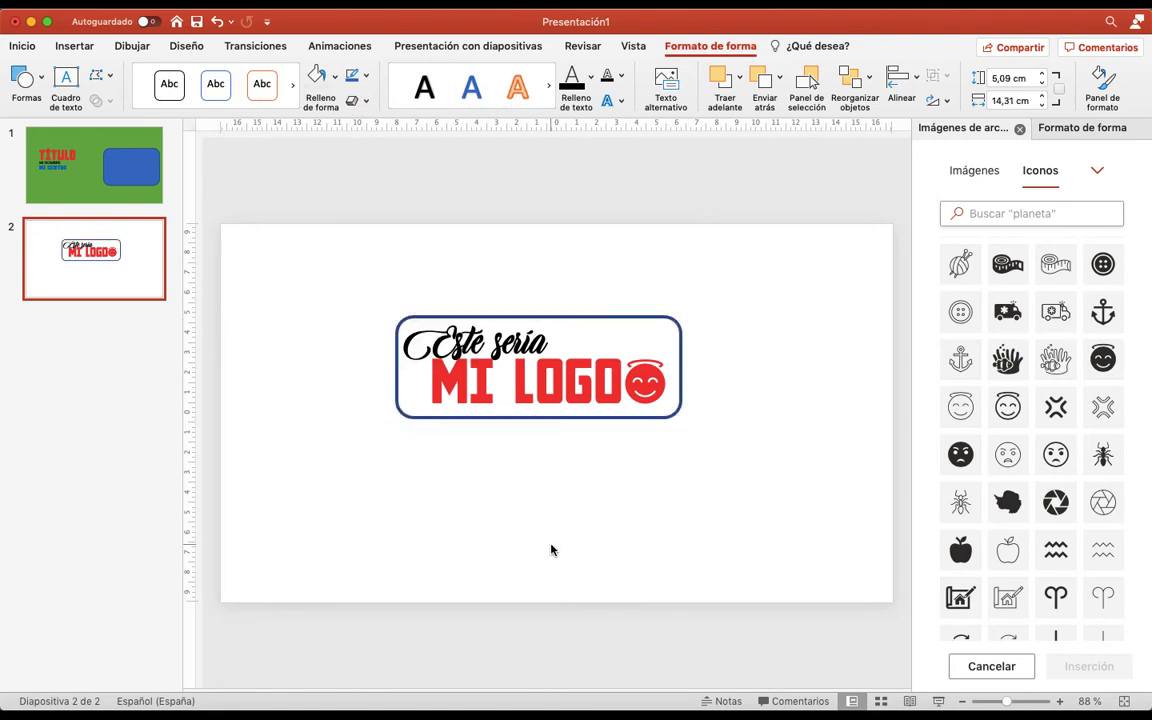
{"action": "left_click", "coordinate": [550, 548]}
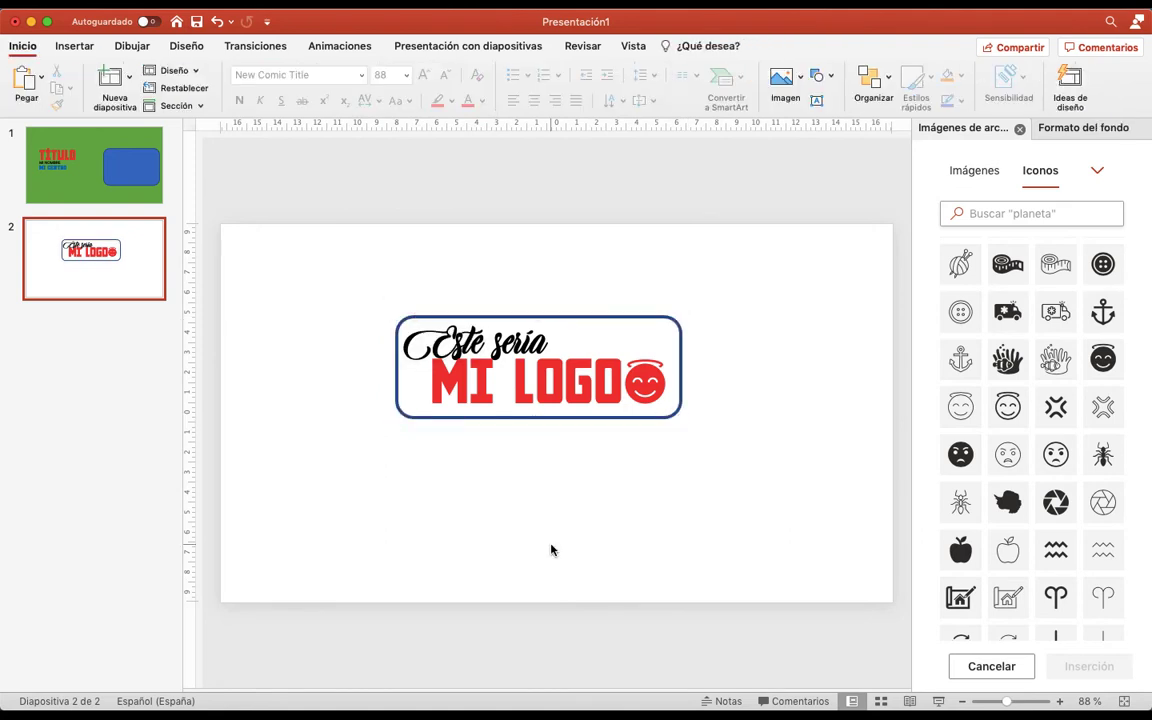
Preview both slides in a full-screen slide show starting from slide 1, then exit it
{"action": "left_click", "coordinate": [107, 186]}
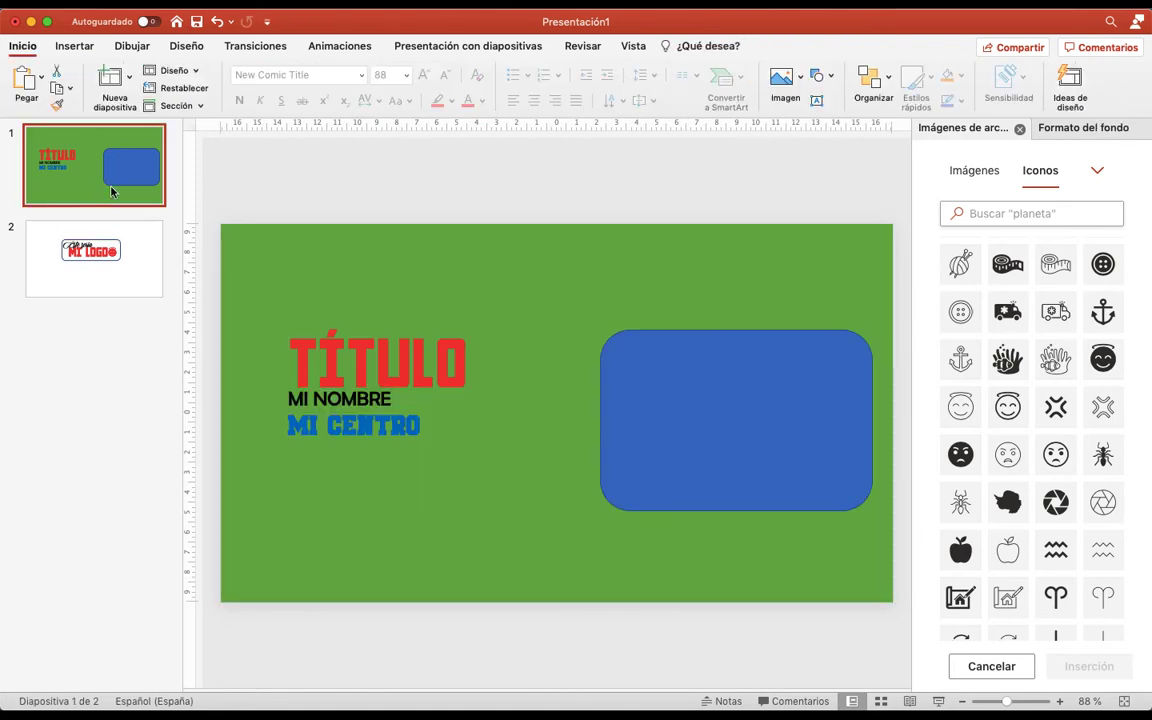
{"action": "key", "text": "super+shift+Return"}
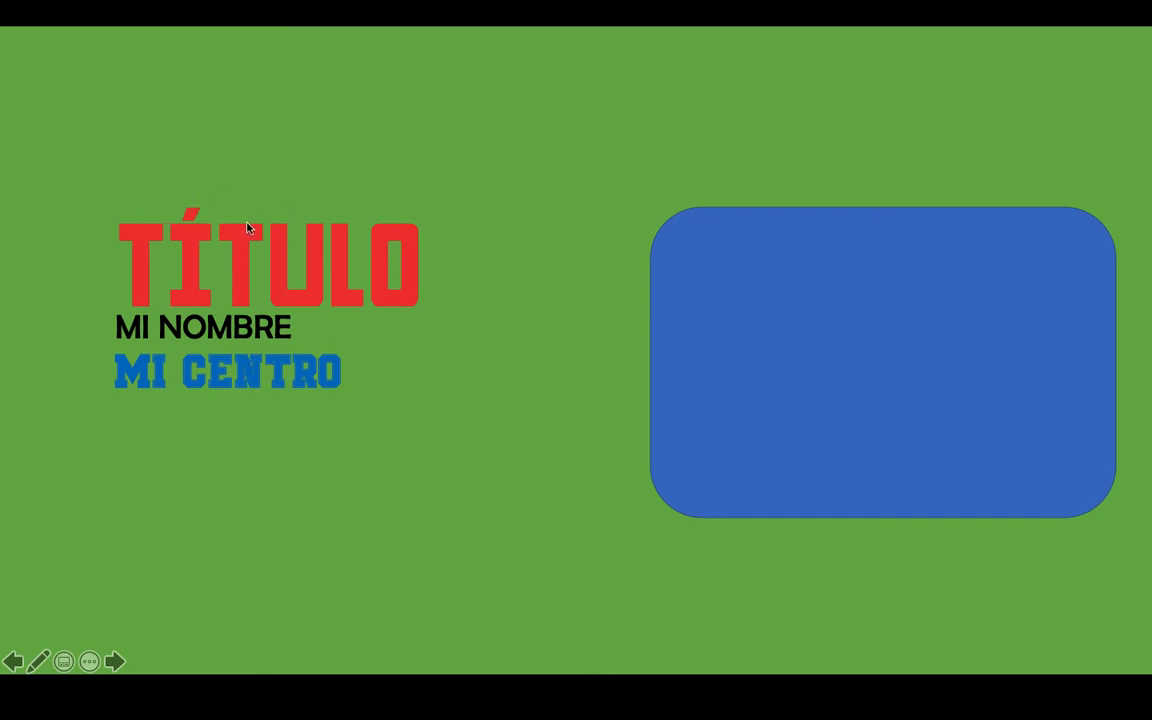
{"action": "key", "text": "Right"}
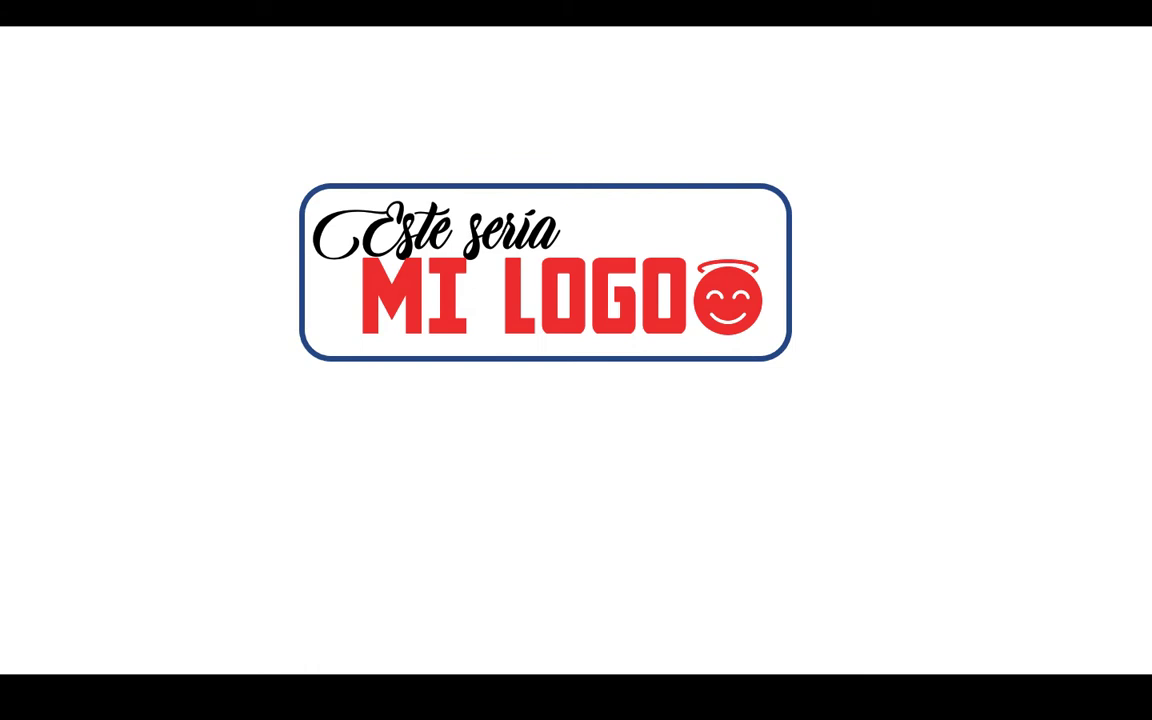
{"action": "key", "text": "Escape"}
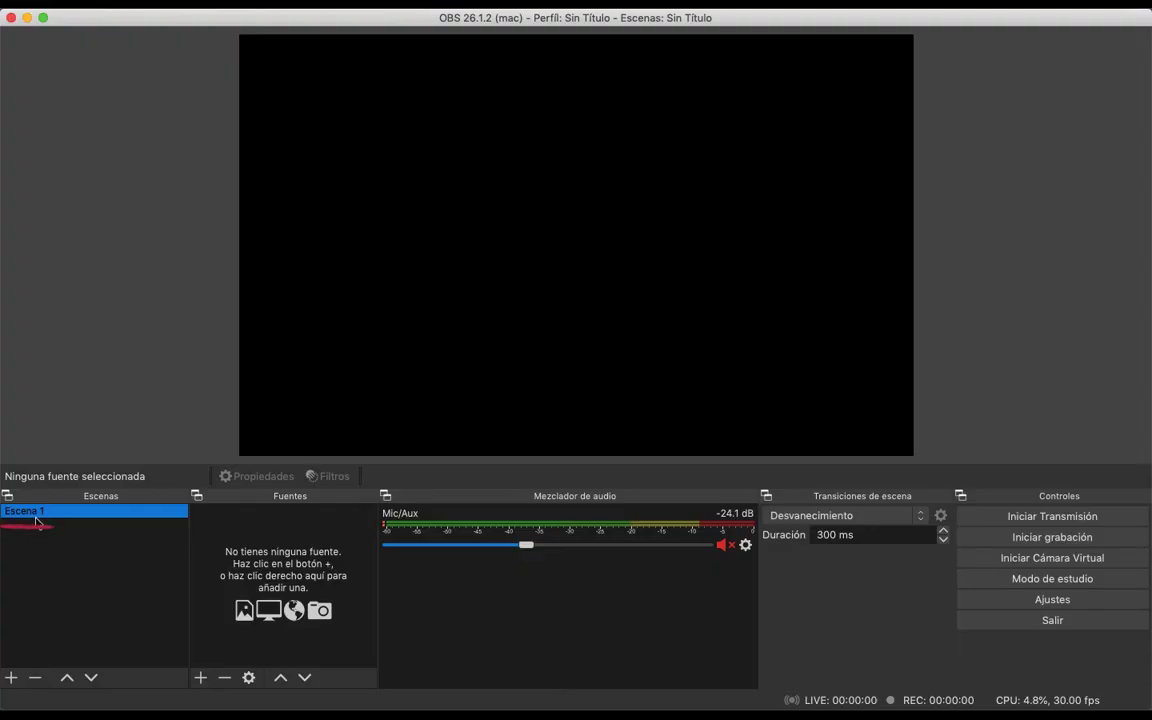
Switch to OBS and rename the scene Escena 1 as Presentación
{"action": "right_click", "coordinate": [44, 516]}
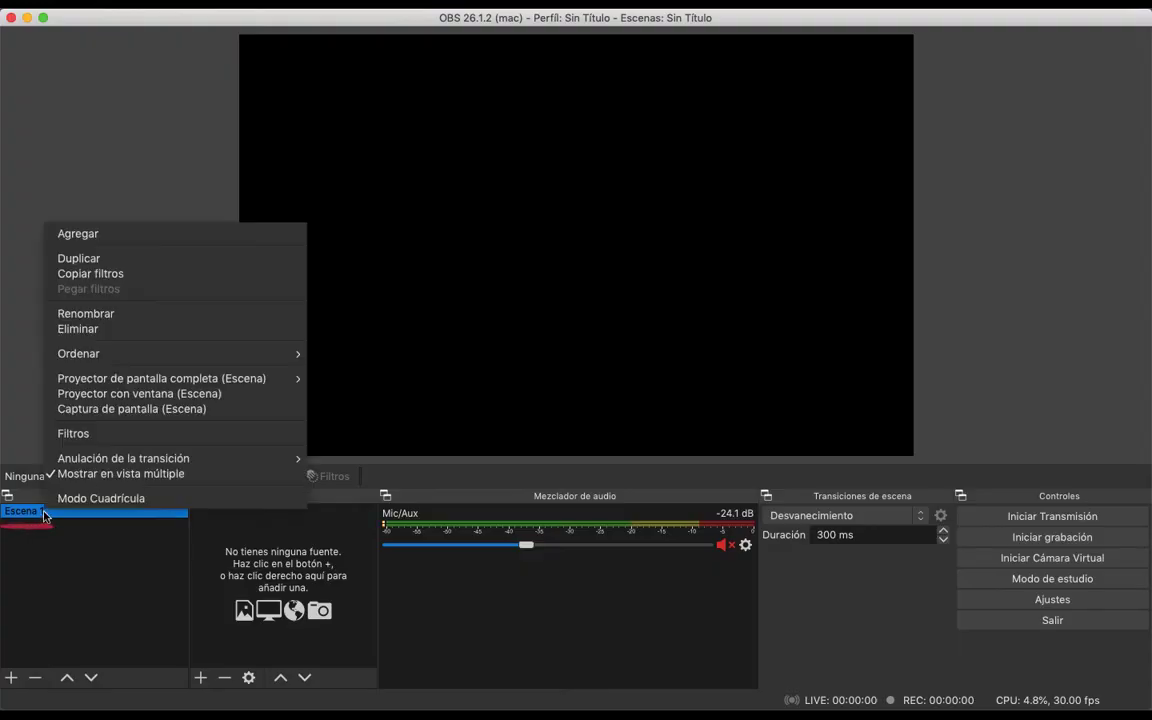
{"action": "left_click", "coordinate": [122, 312]}
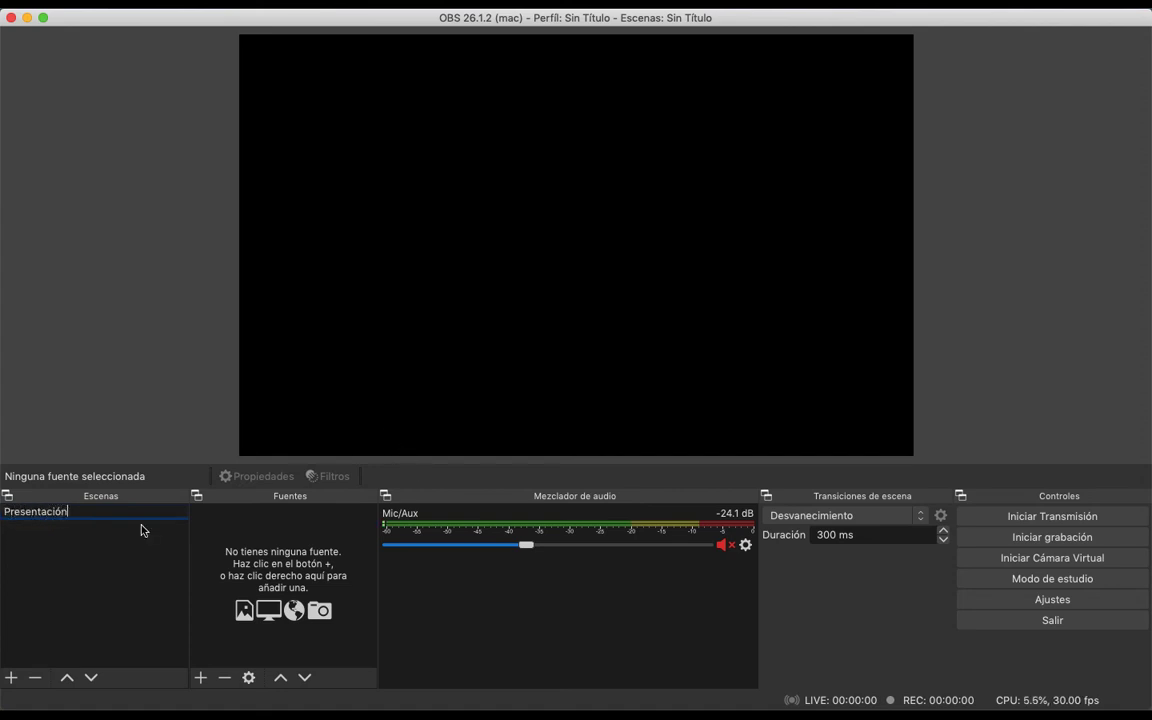
{"action": "key", "text": "Return"}
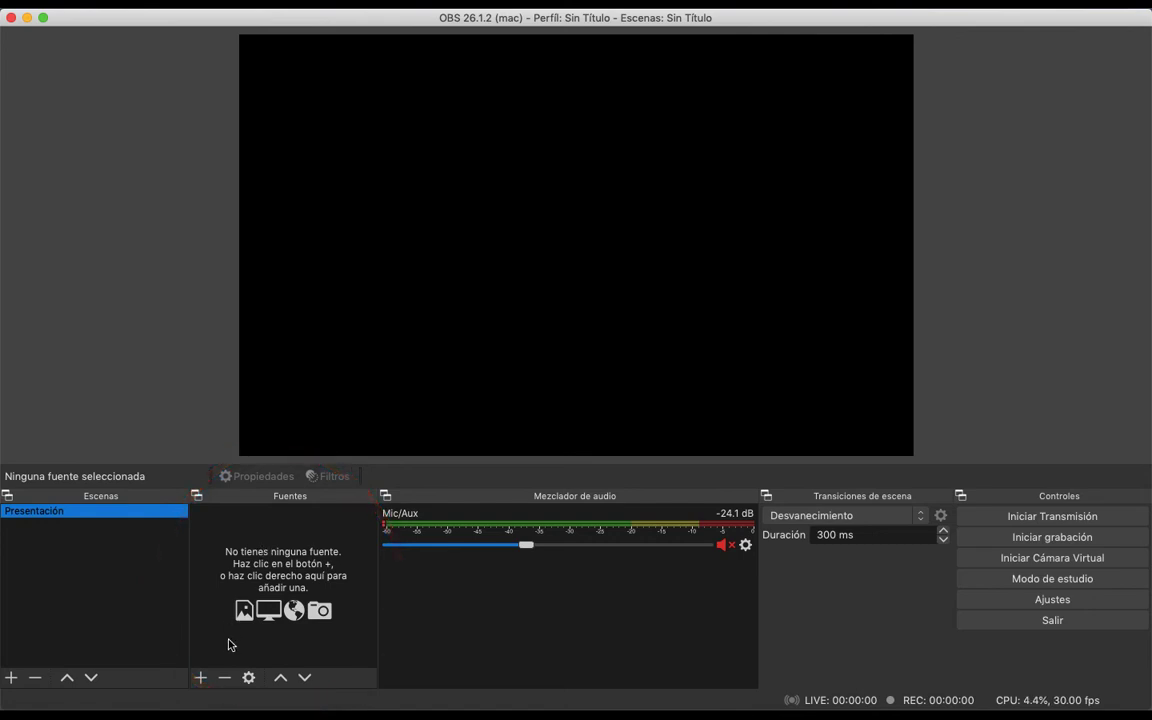
Add an image source named Imagen to the Presentación scene, using the file Diapositiva1.jpeg from the Presentación1 folder
{"action": "left_click", "coordinate": [200, 680]}
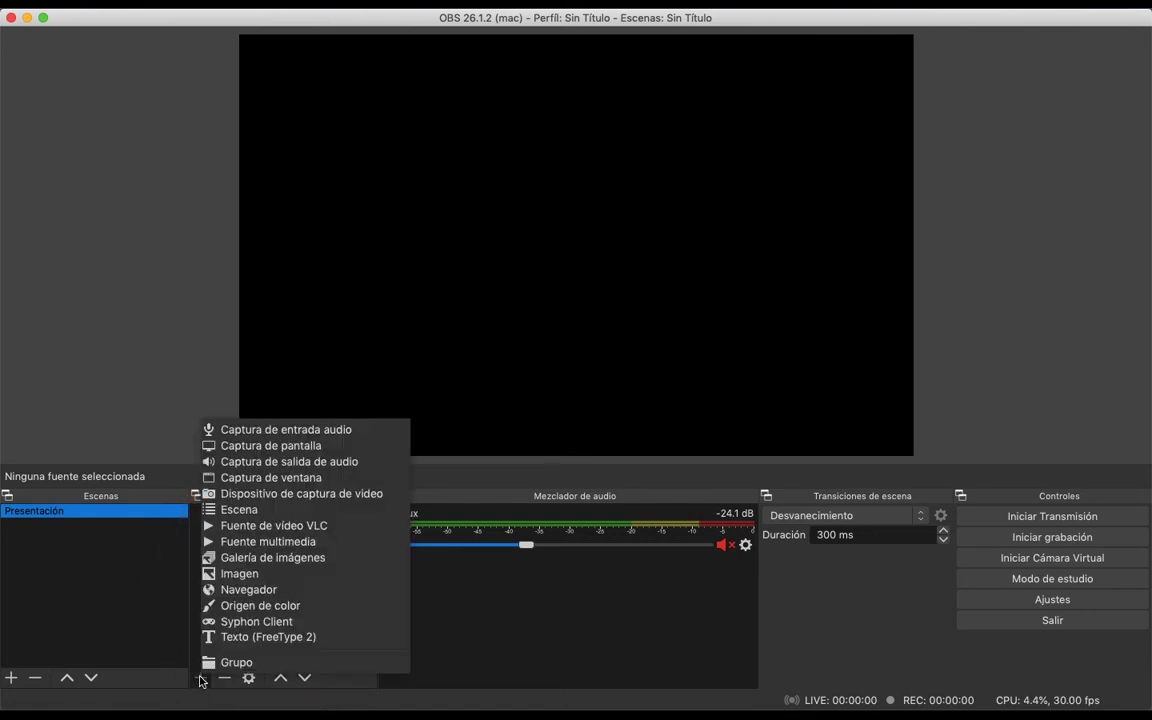
{"action": "left_click", "coordinate": [258, 576]}
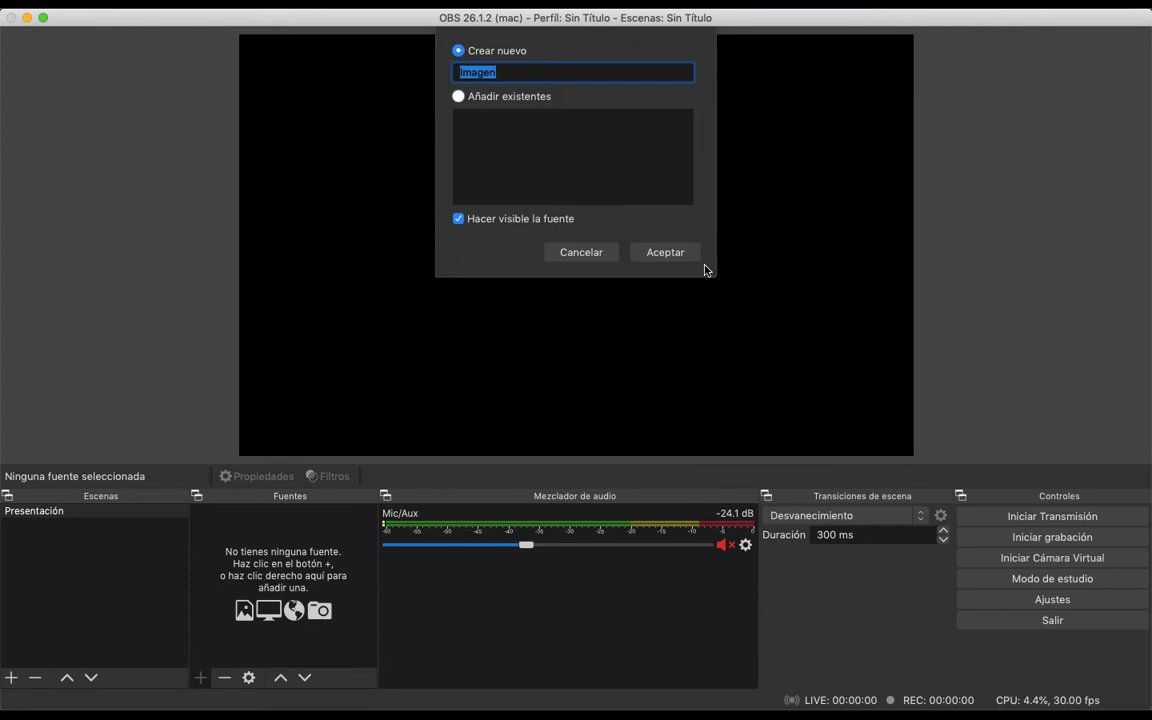
{"action": "left_click", "coordinate": [664, 254]}
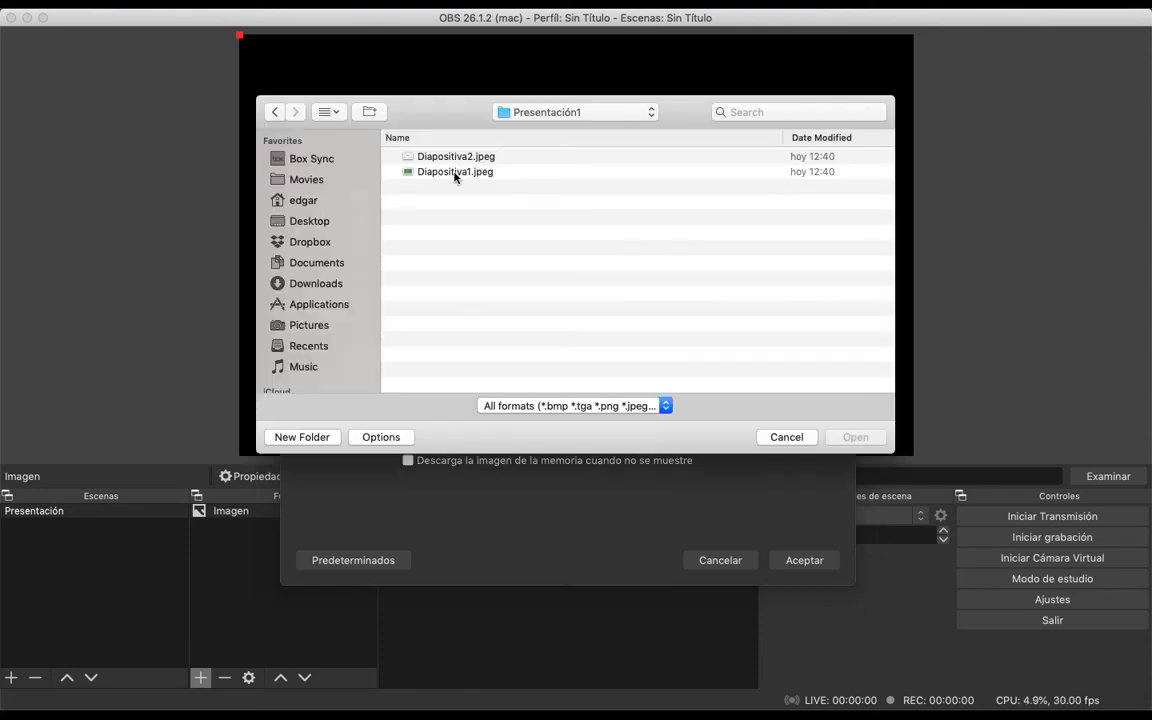
{"action": "left_click", "coordinate": [455, 174]}
{"action": "double_click", "coordinate": [455, 174]}
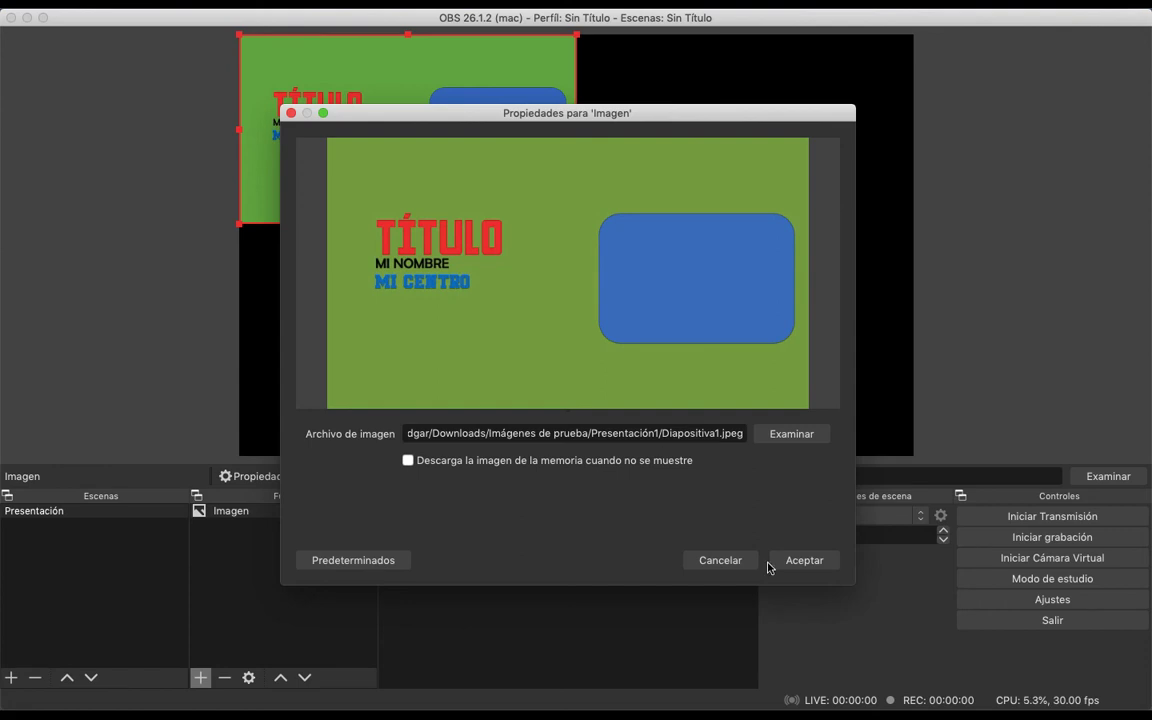
{"action": "left_click", "coordinate": [801, 561]}
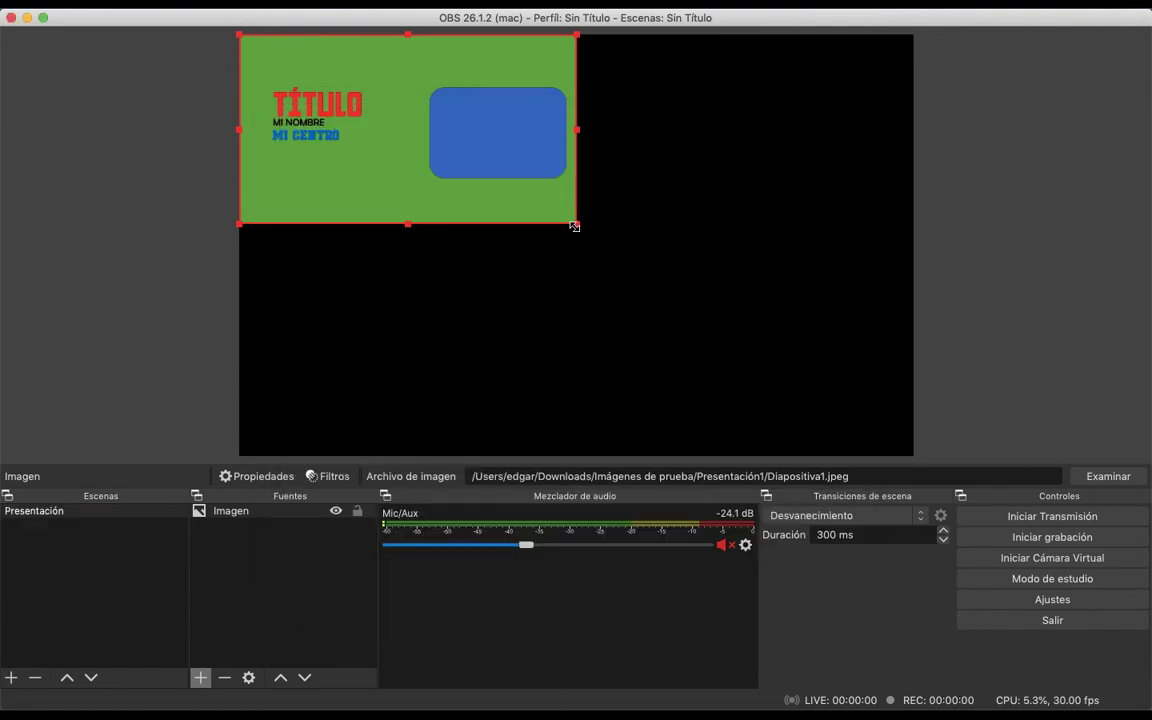
Enlarge the slide image to the full canvas width and centre it vertically
{"action": "left_click_drag", "start_coordinate": [574, 226], "coordinate": [853, 413]}
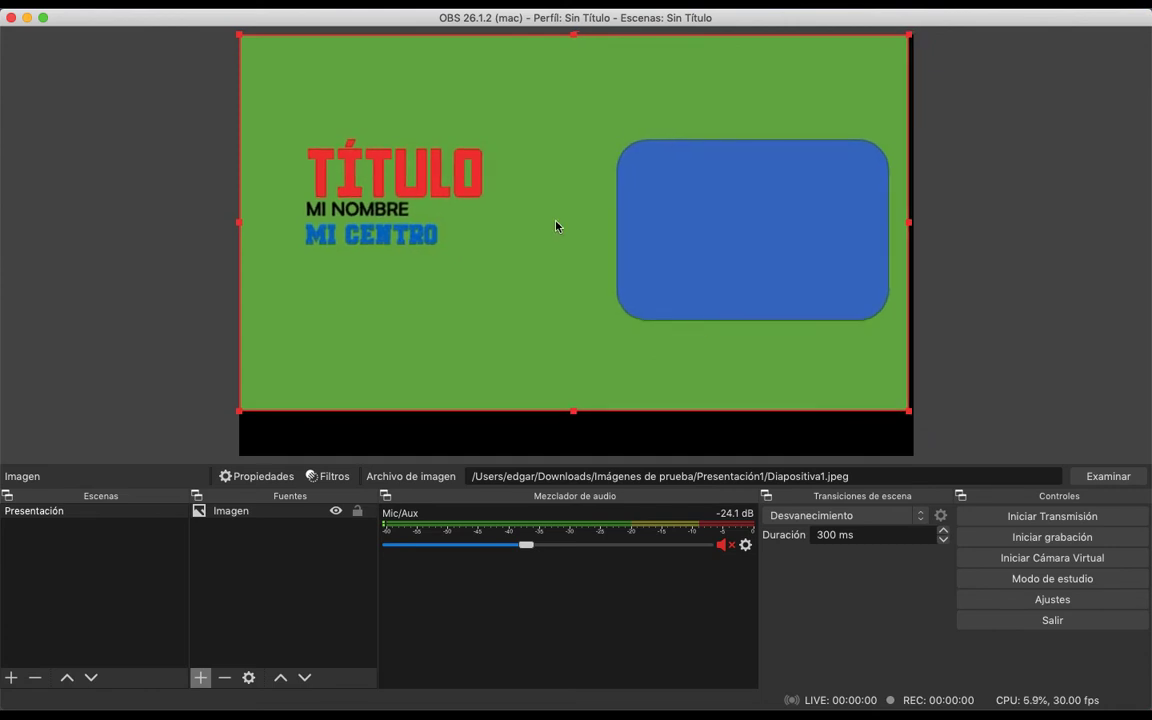
{"action": "left_click_drag", "start_coordinate": [557, 226], "coordinate": [557, 247]}
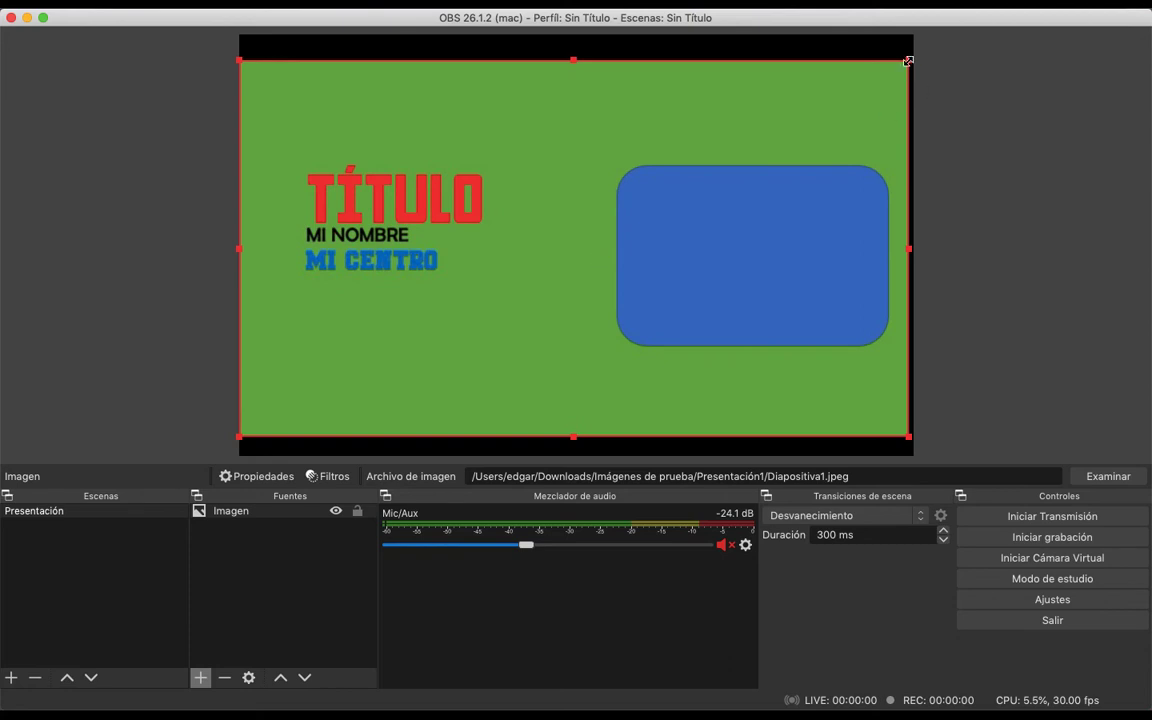
{"action": "left_click_drag", "start_coordinate": [908, 59], "coordinate": [913, 59]}
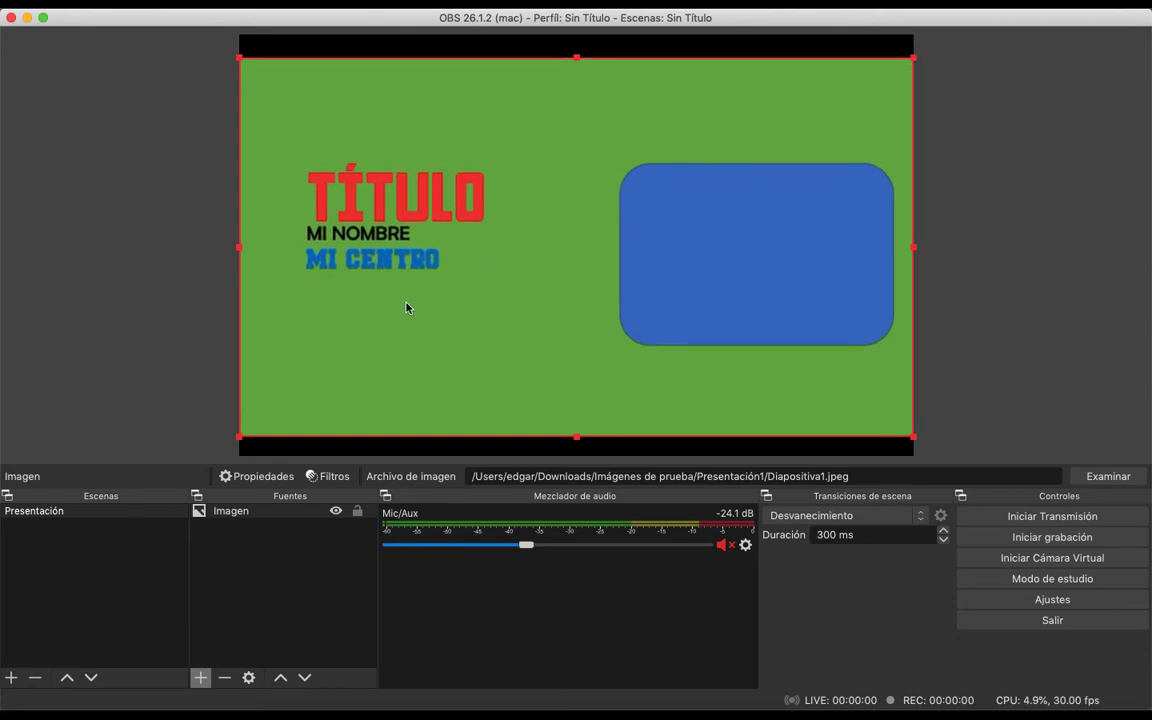
Add a video capture device source using FaceTime HD Camera and shrink it to fit inside the slide's blue rounded rectangle
{"action": "left_click", "coordinate": [201, 679]}
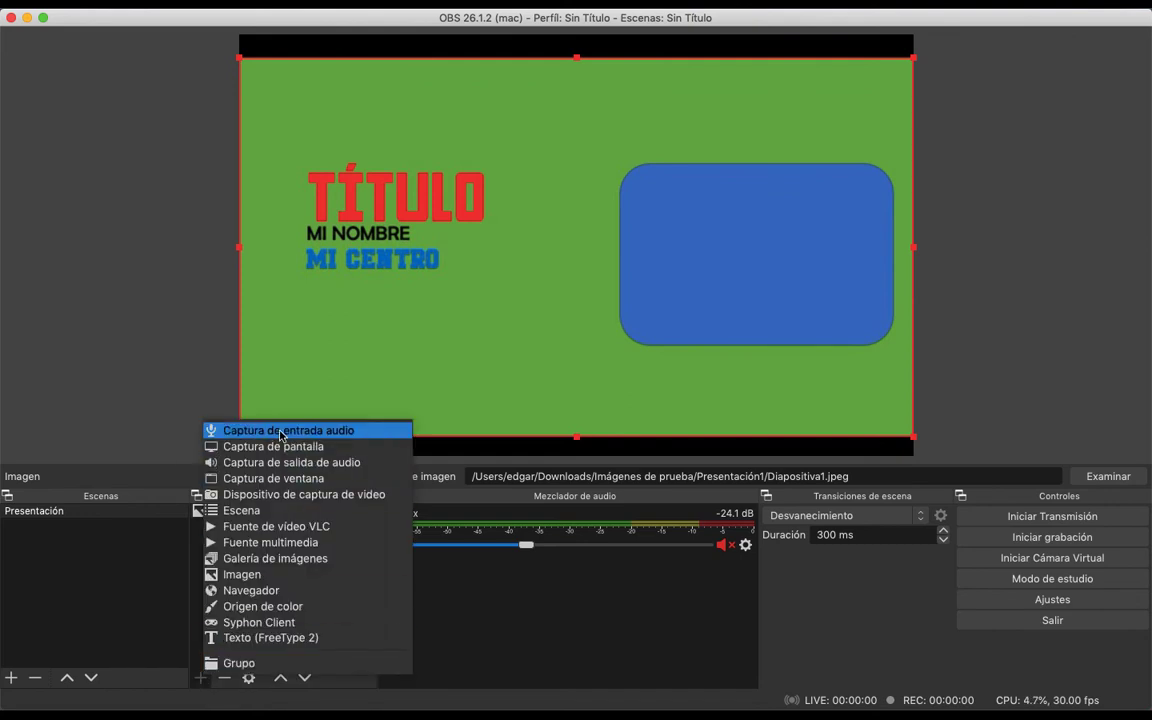
{"action": "left_click", "coordinate": [300, 495]}
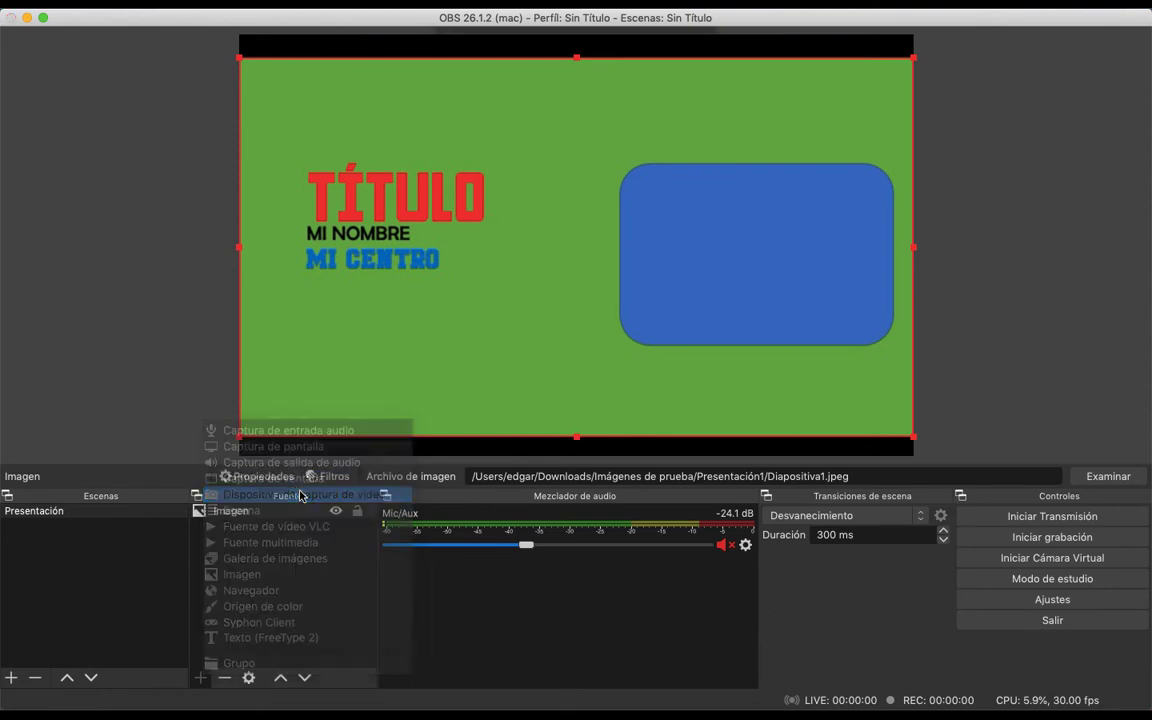
{"action": "left_click", "coordinate": [665, 254]}
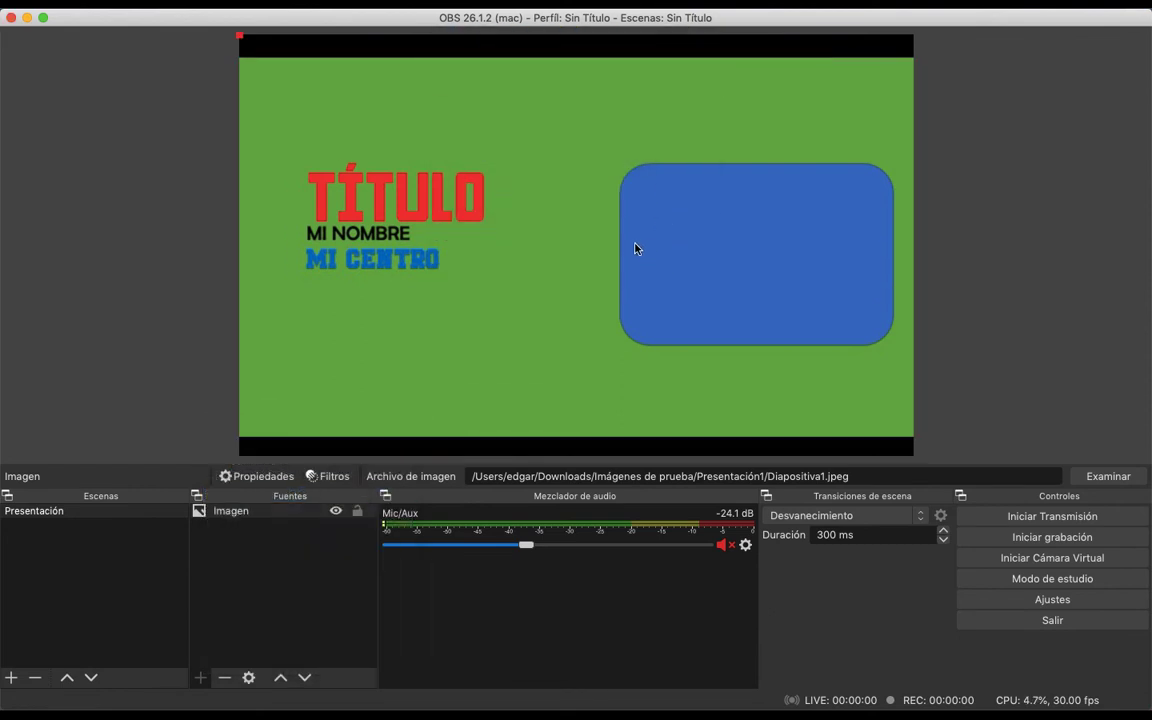
{"action": "left_click", "coordinate": [522, 432]}
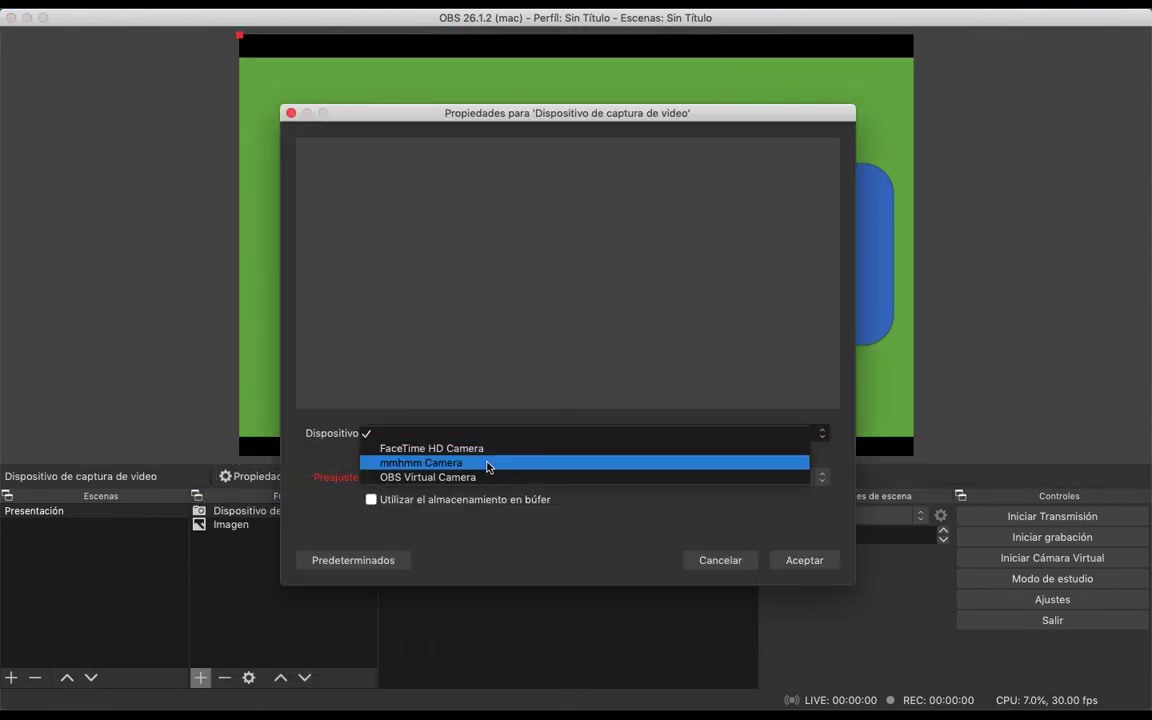
{"action": "left_click", "coordinate": [496, 449]}
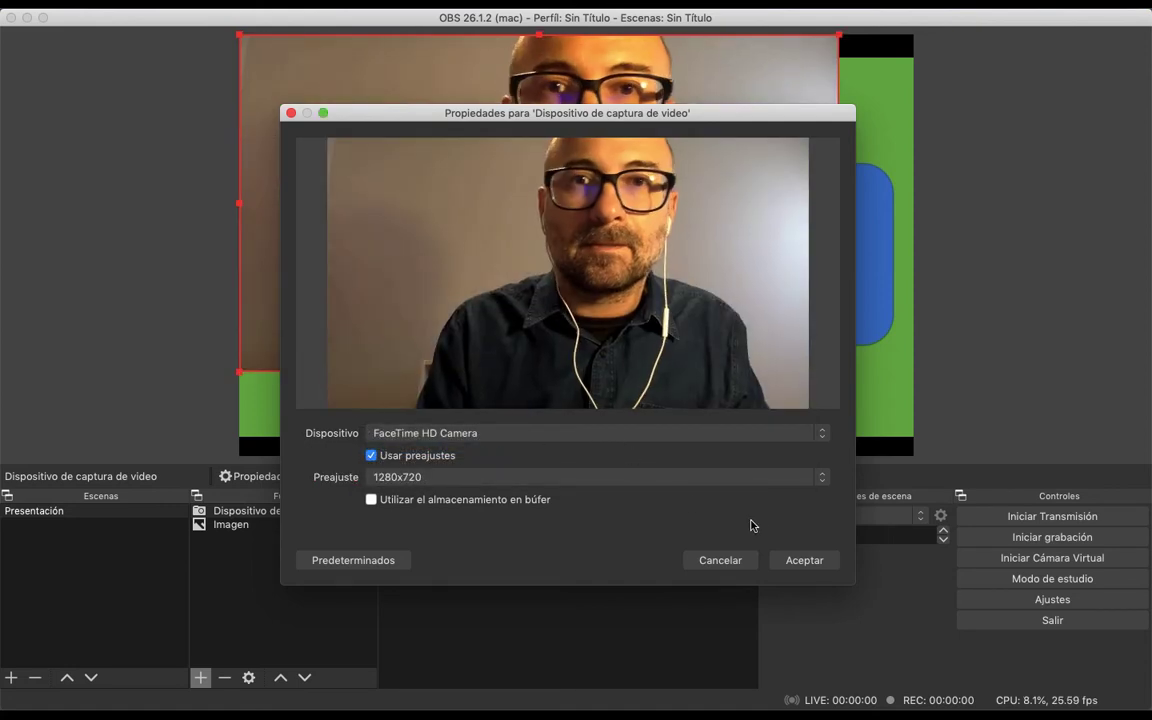
{"action": "left_click", "coordinate": [789, 562]}
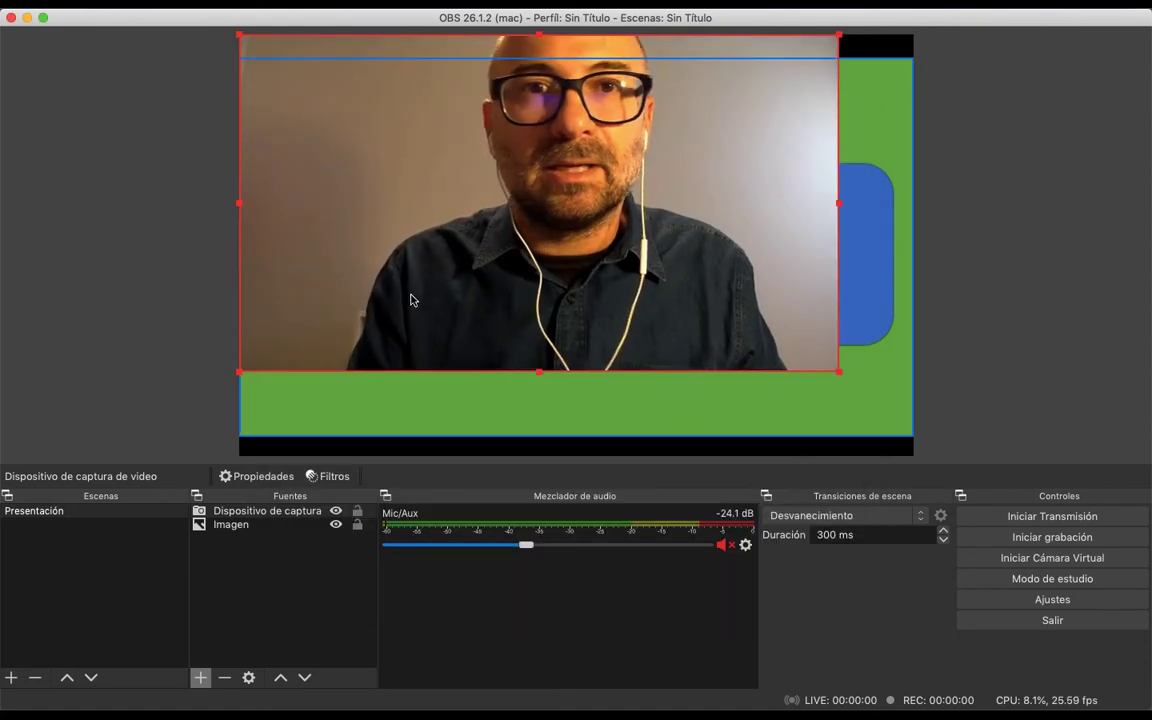
{"action": "left_click_drag", "start_coordinate": [238, 373], "coordinate": [744, 289]}
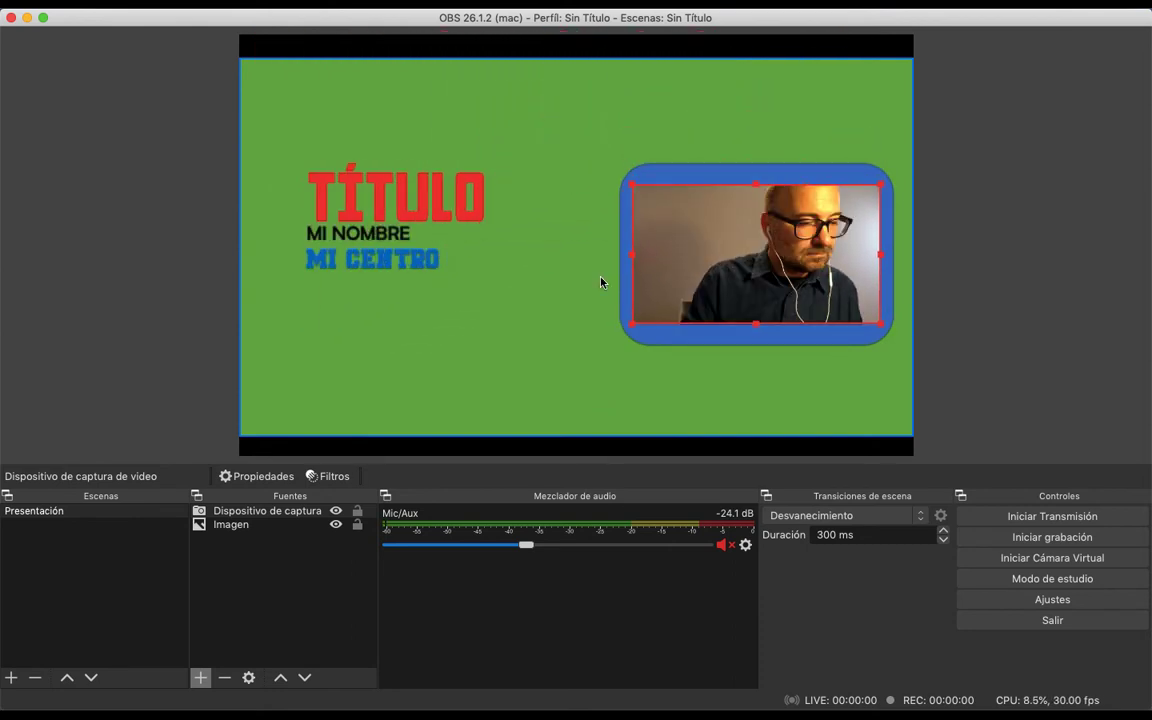
Add an audio input capture source to the Presentación scene, using Built-in Microphone as its device
{"action": "left_click", "coordinate": [201, 679]}
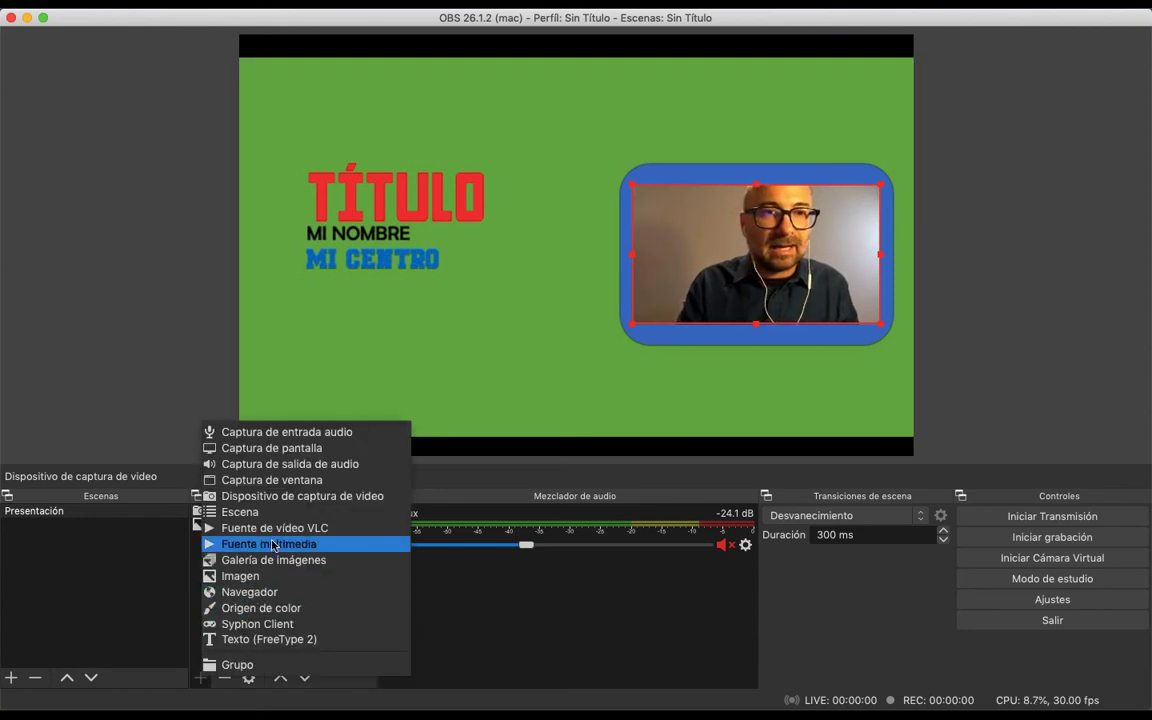
{"action": "left_click", "coordinate": [339, 432]}
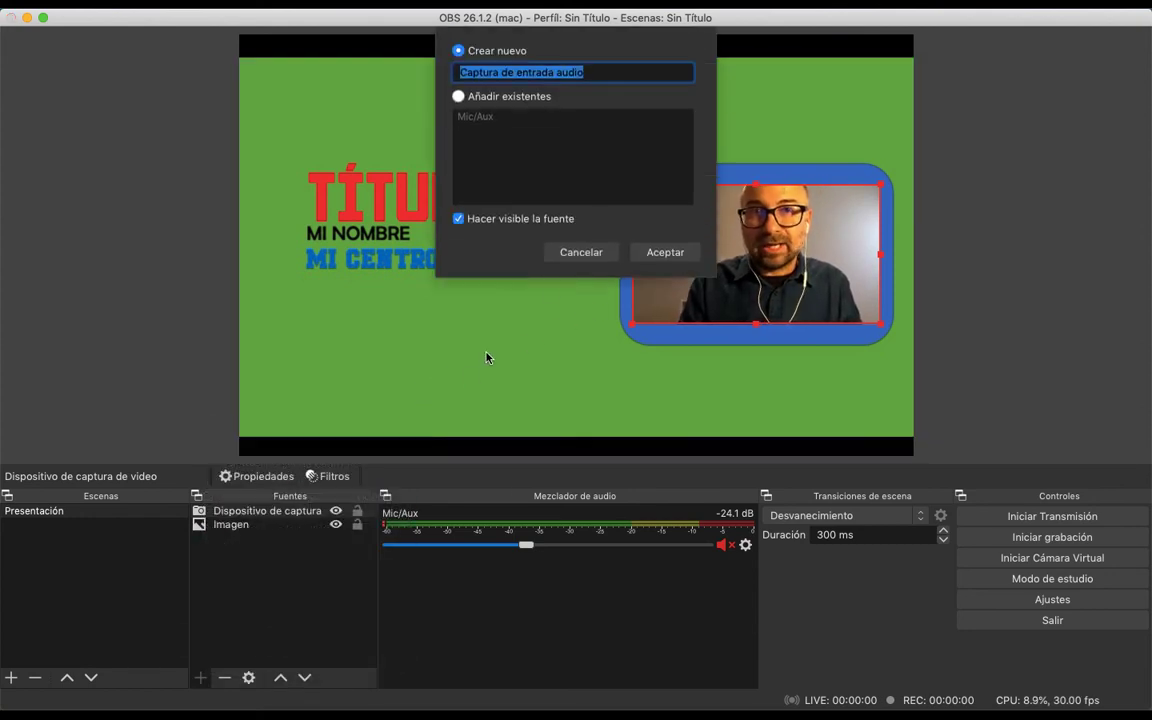
{"action": "left_click", "coordinate": [665, 253]}
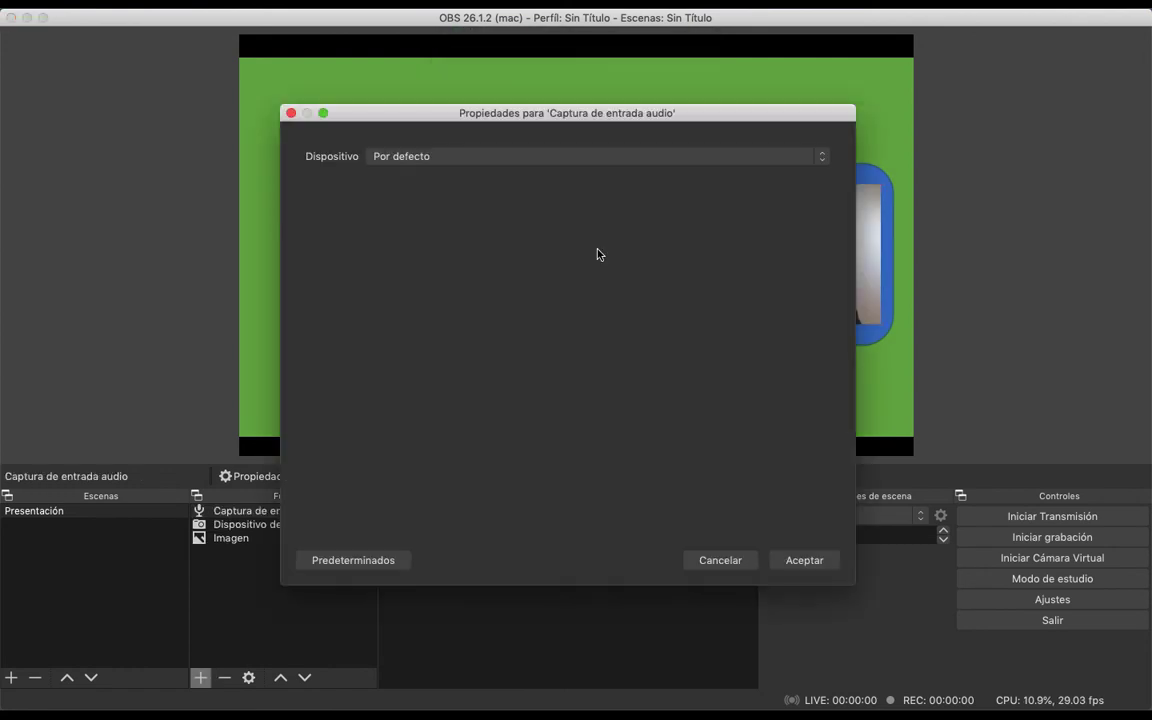
{"action": "left_click", "coordinate": [535, 158]}
{"action": "left_click", "coordinate": [505, 174]}
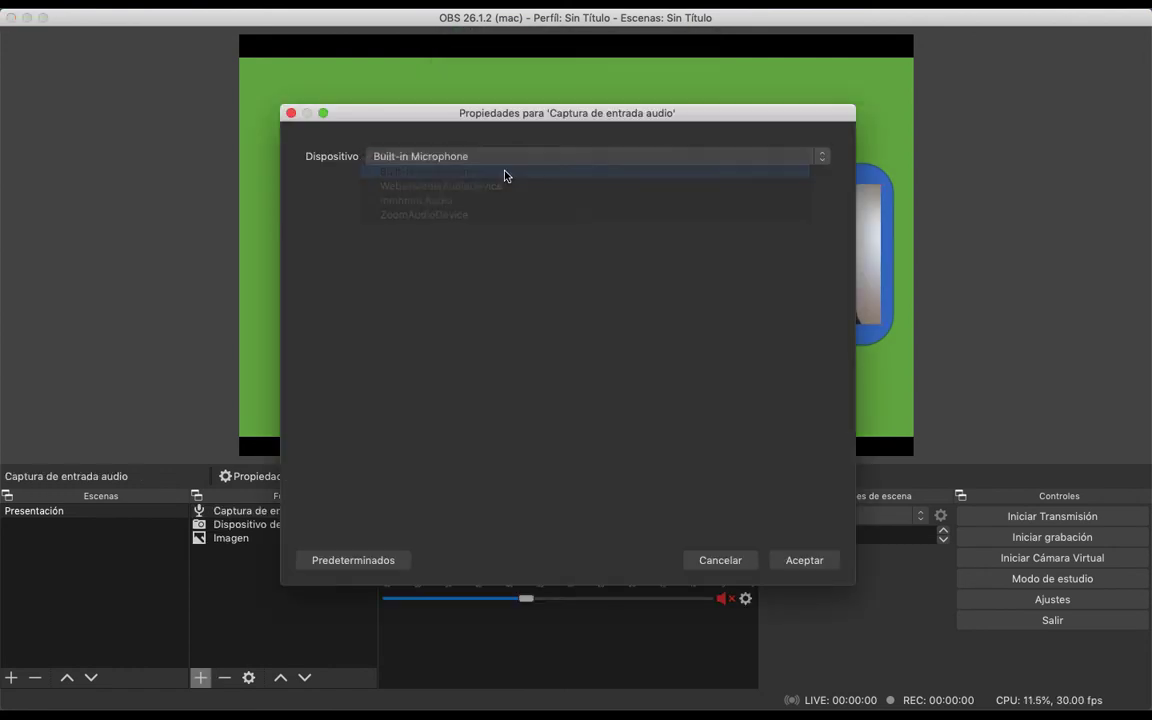
{"action": "left_click", "coordinate": [799, 566]}
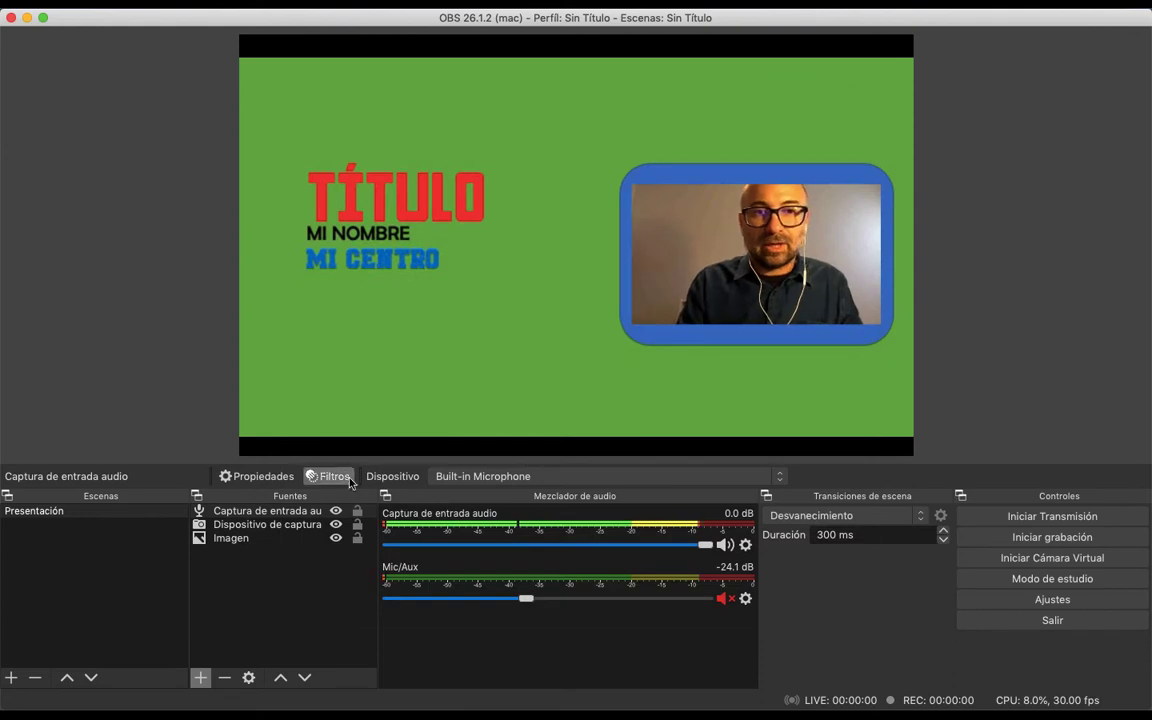
{"action": "left_click", "coordinate": [300, 512]}
{"action": "left_click", "coordinate": [300, 524]}
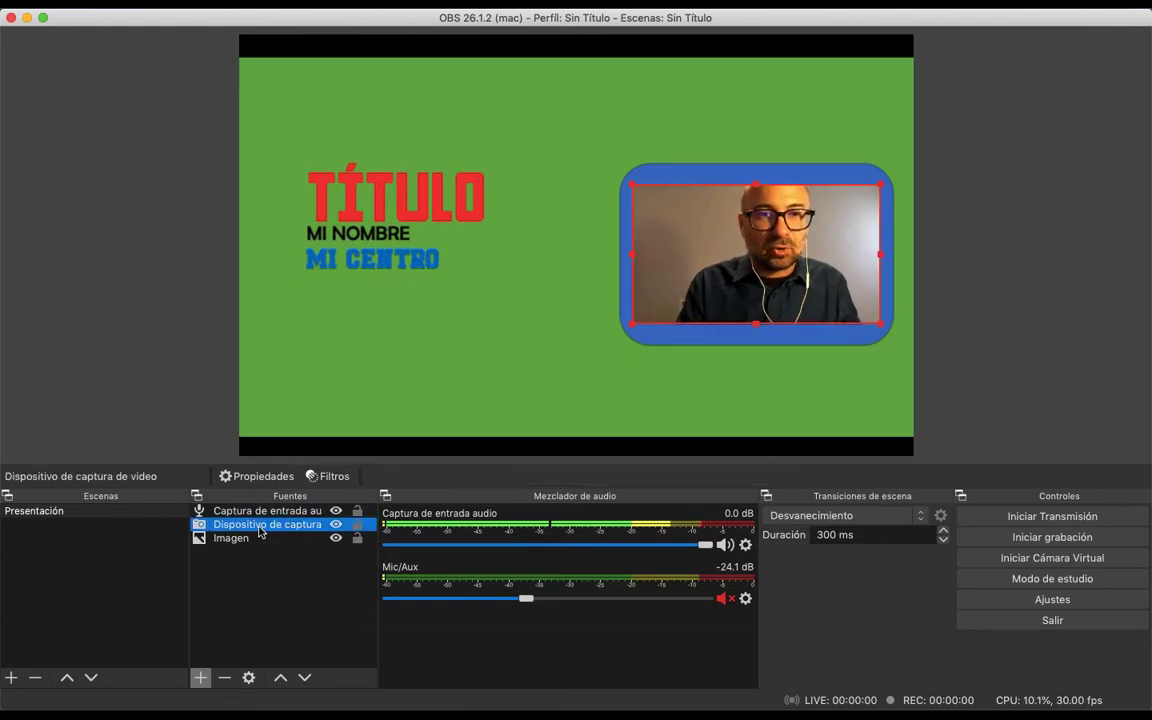
{"action": "left_click", "coordinate": [242, 539]}
{"action": "left_click", "coordinate": [268, 525]}
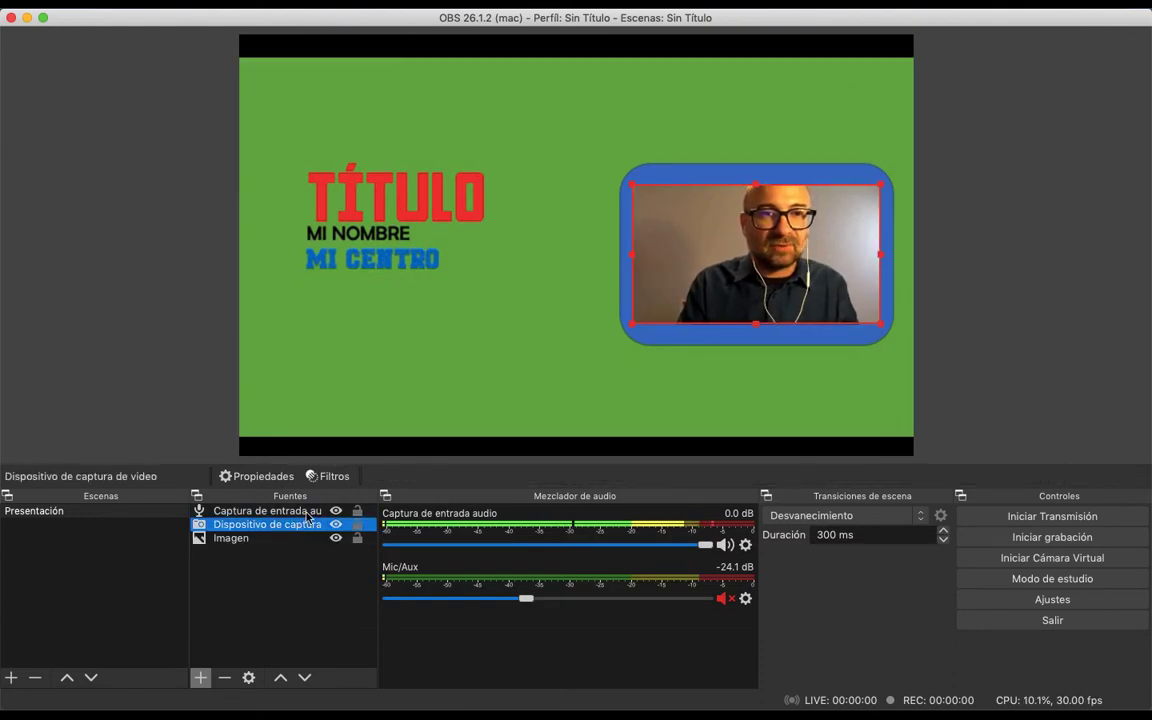
{"action": "left_click", "coordinate": [308, 513]}
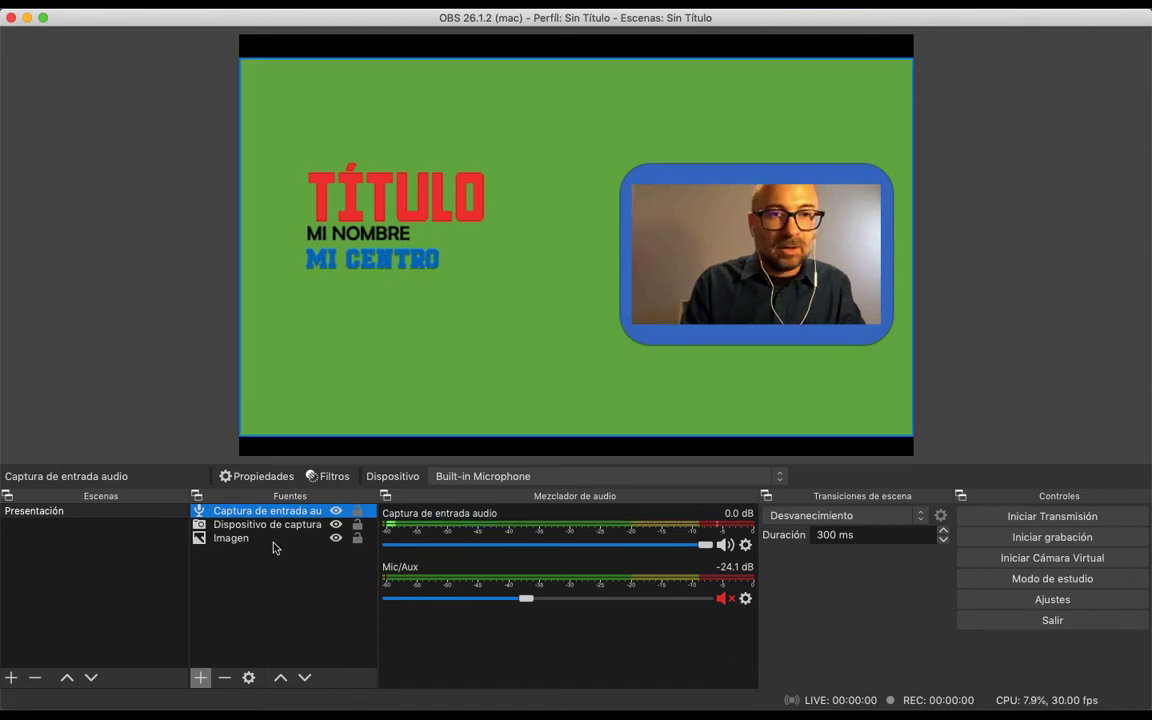
Move the Imagen source above the video capture device in the source order and return it to the bottom
{"action": "left_click", "coordinate": [278, 543]}
{"action": "left_click_drag", "start_coordinate": [252, 542], "coordinate": [256, 516]}
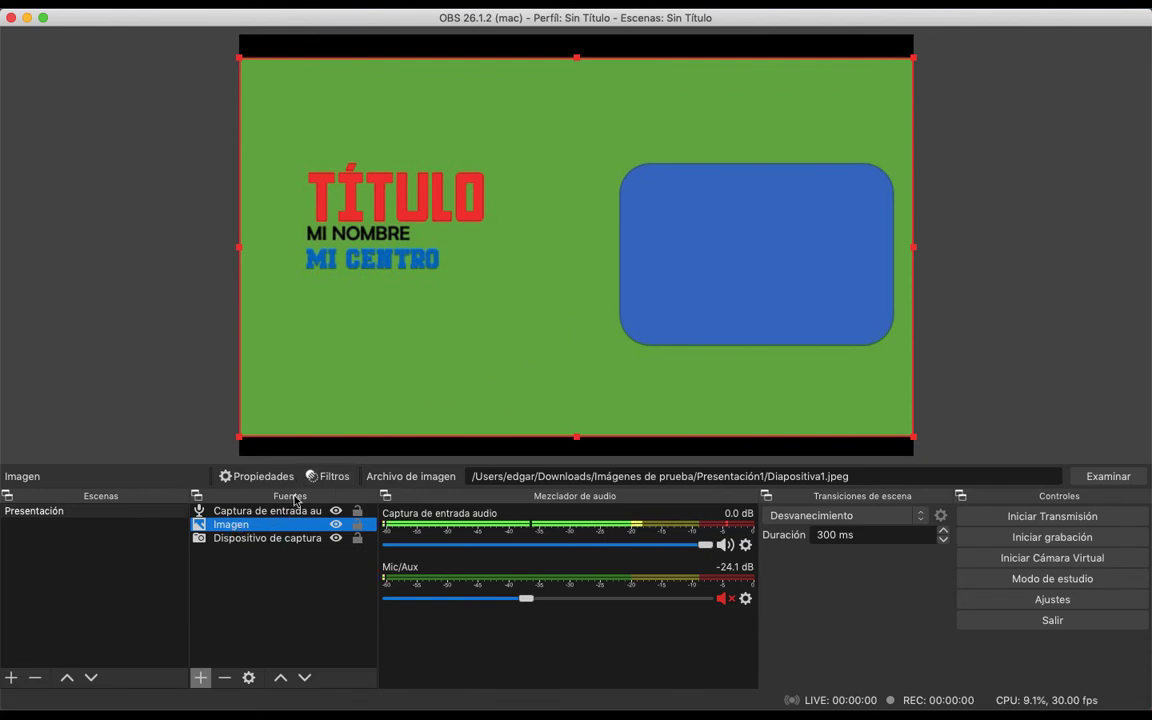
{"action": "left_click", "coordinate": [262, 540]}
{"action": "left_click", "coordinate": [230, 526]}
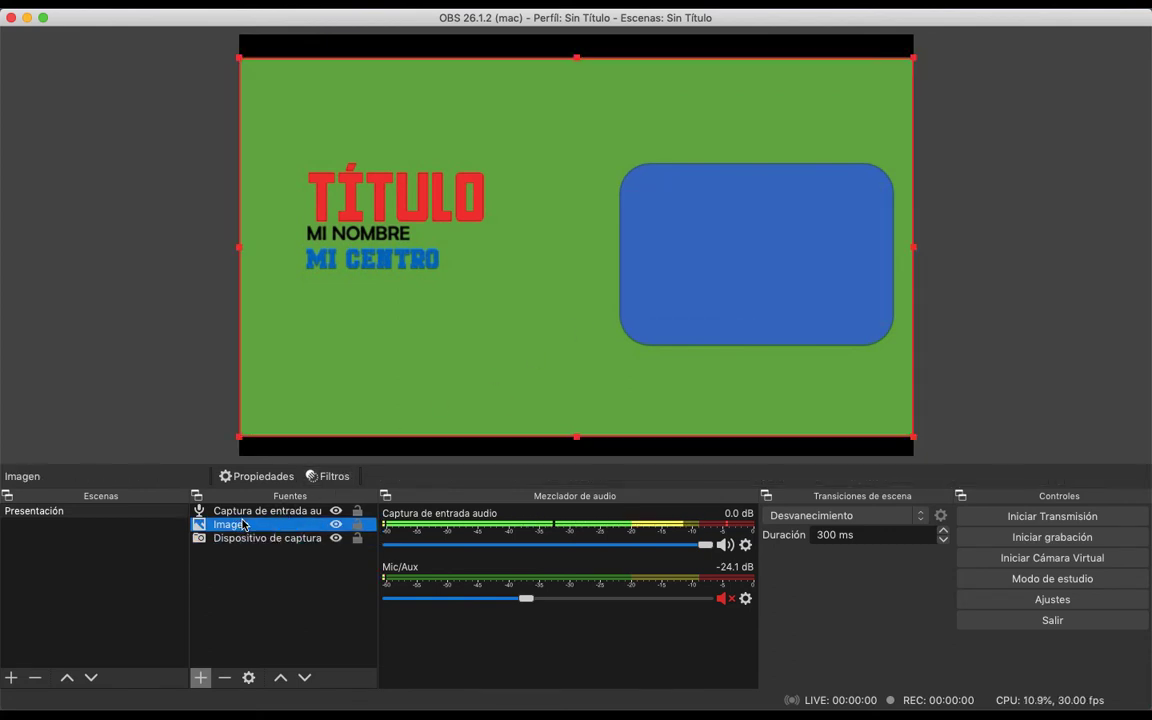
{"action": "left_click_drag", "start_coordinate": [230, 537], "coordinate": [226, 553]}
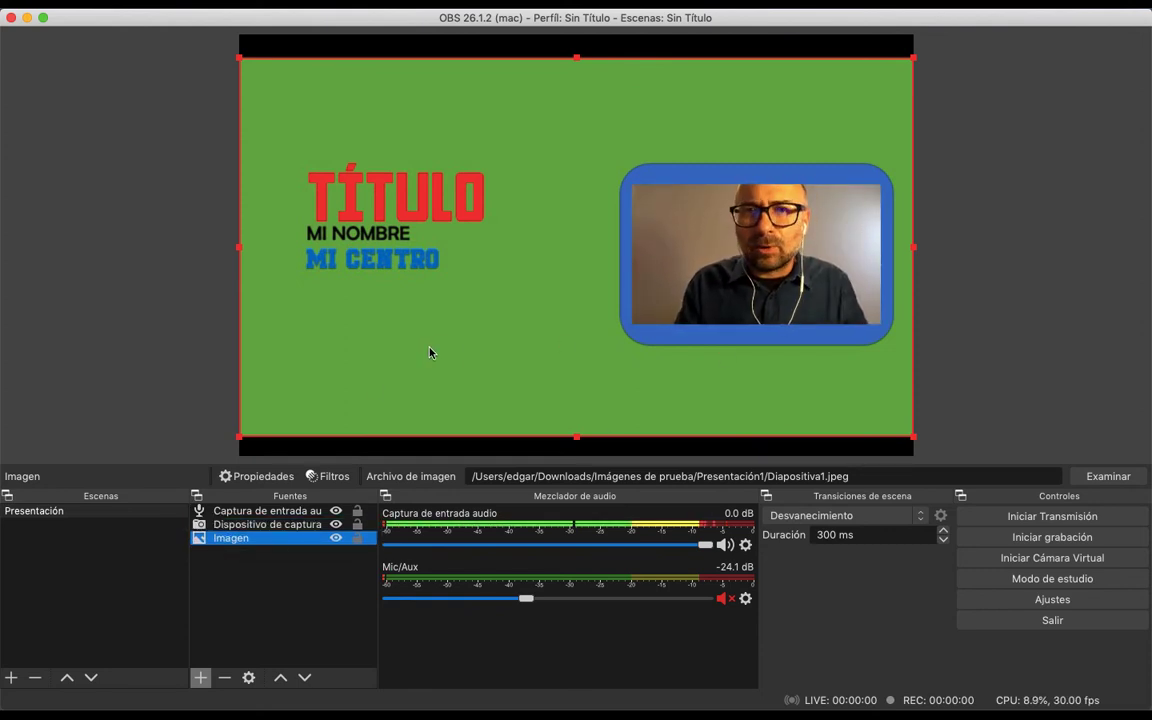
Create a new scene named Explicación
{"action": "left_click", "coordinate": [12, 678]}
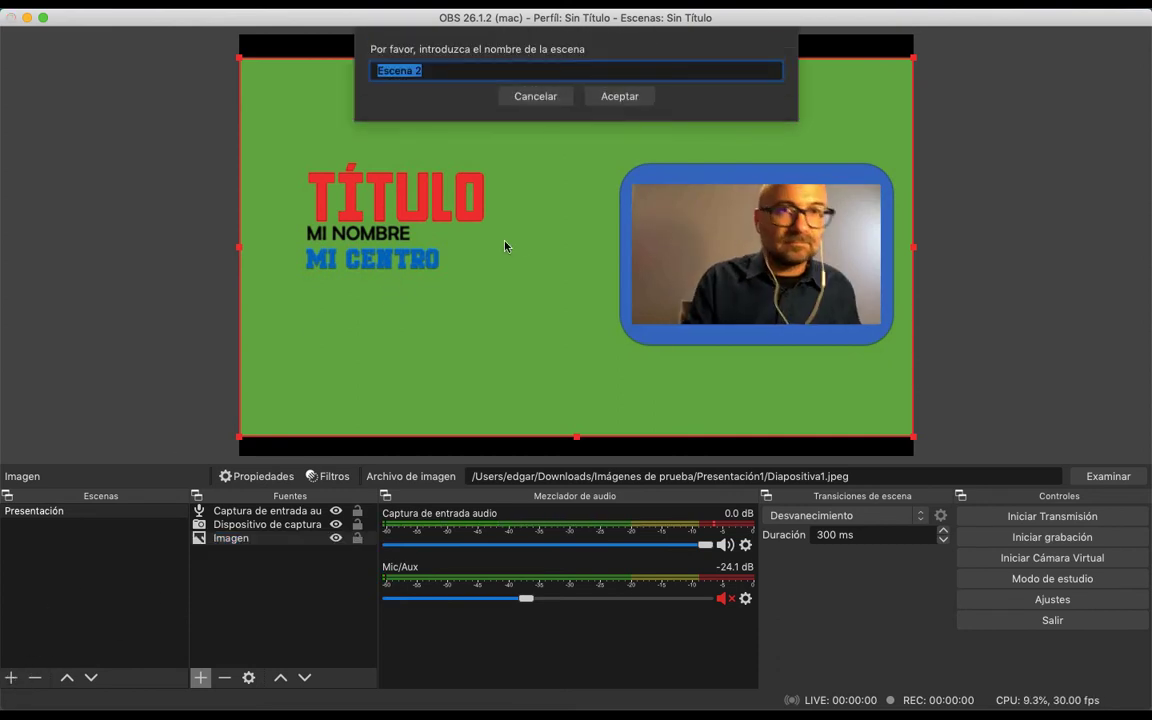
{"action": "type", "text": "Explicación"}
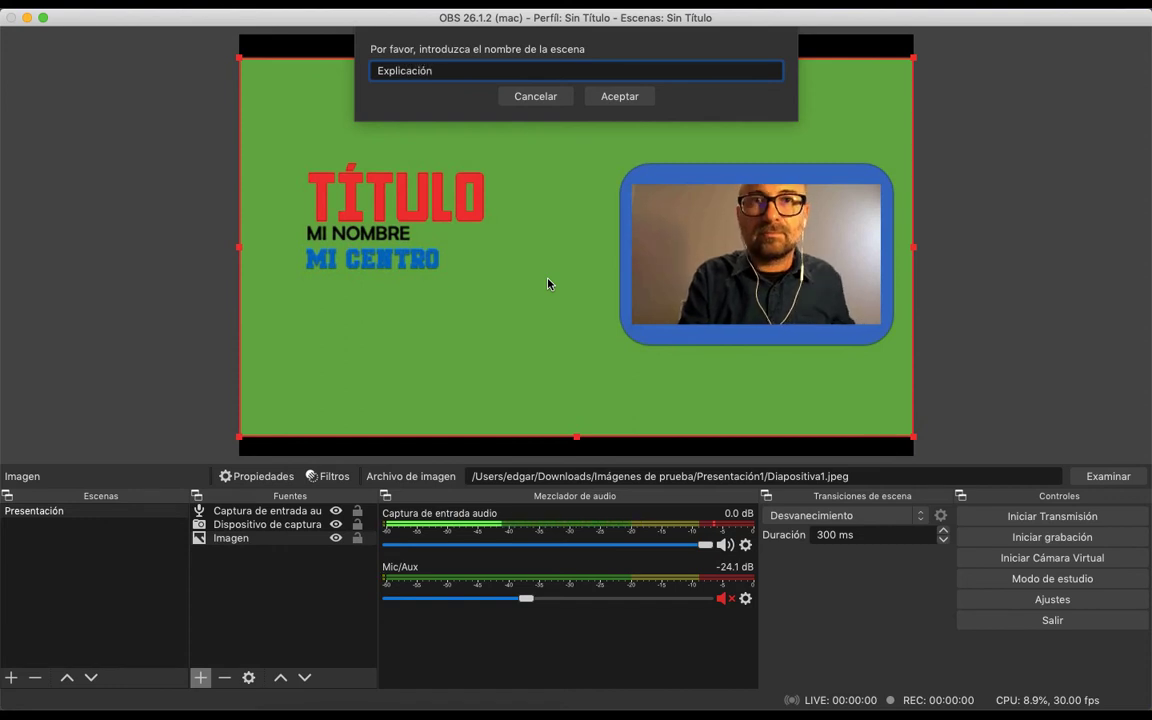
{"action": "left_click", "coordinate": [622, 100]}
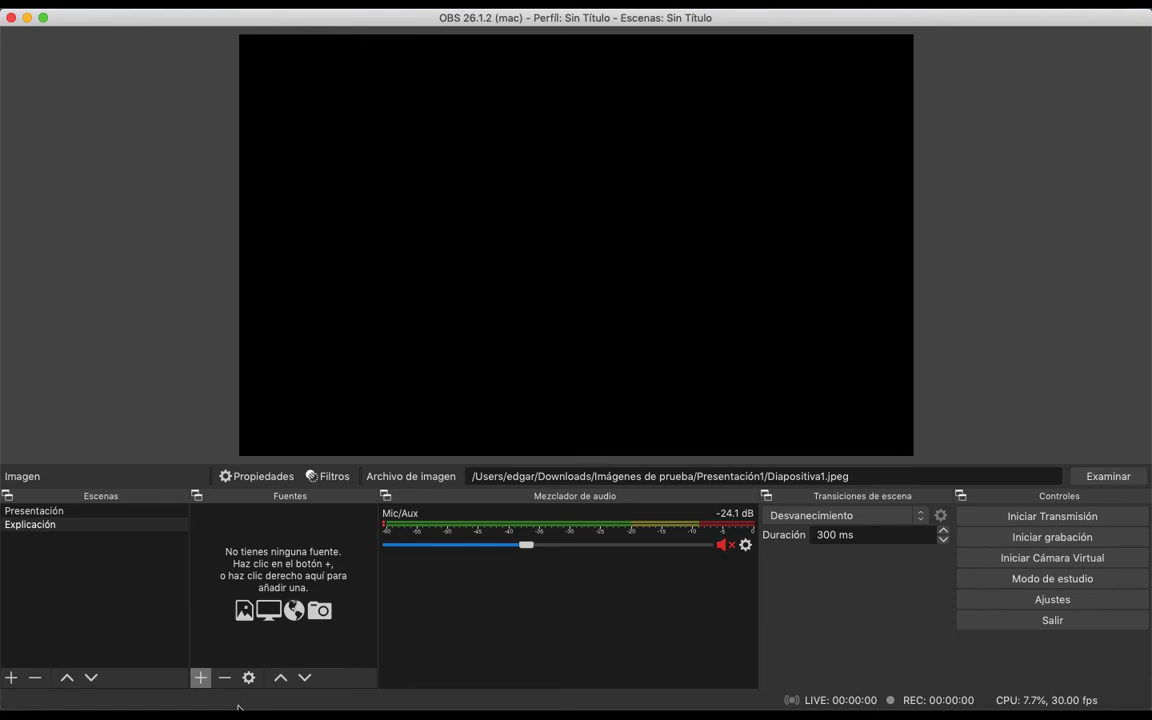
Add a video capture device source using FaceTime HD Camera to Explicación, enlarged to the full canvas height and centred horizontally
{"action": "left_click", "coordinate": [203, 680]}
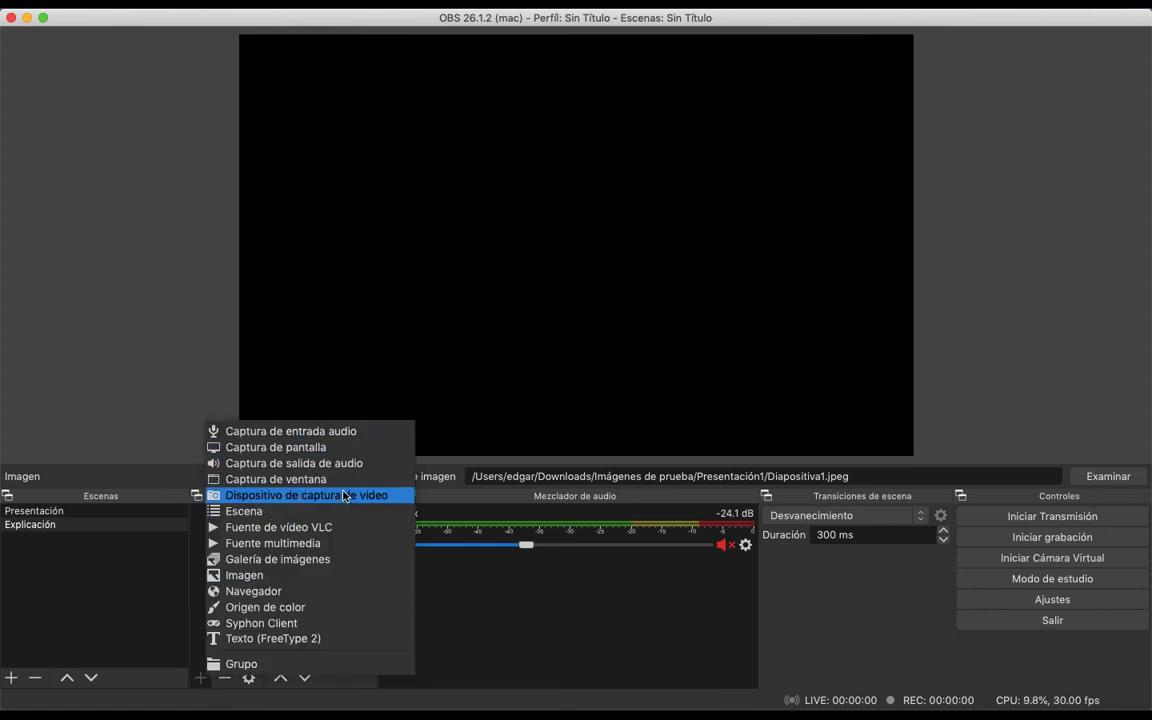
{"action": "left_click", "coordinate": [305, 495]}
{"action": "left_click", "coordinate": [664, 252]}
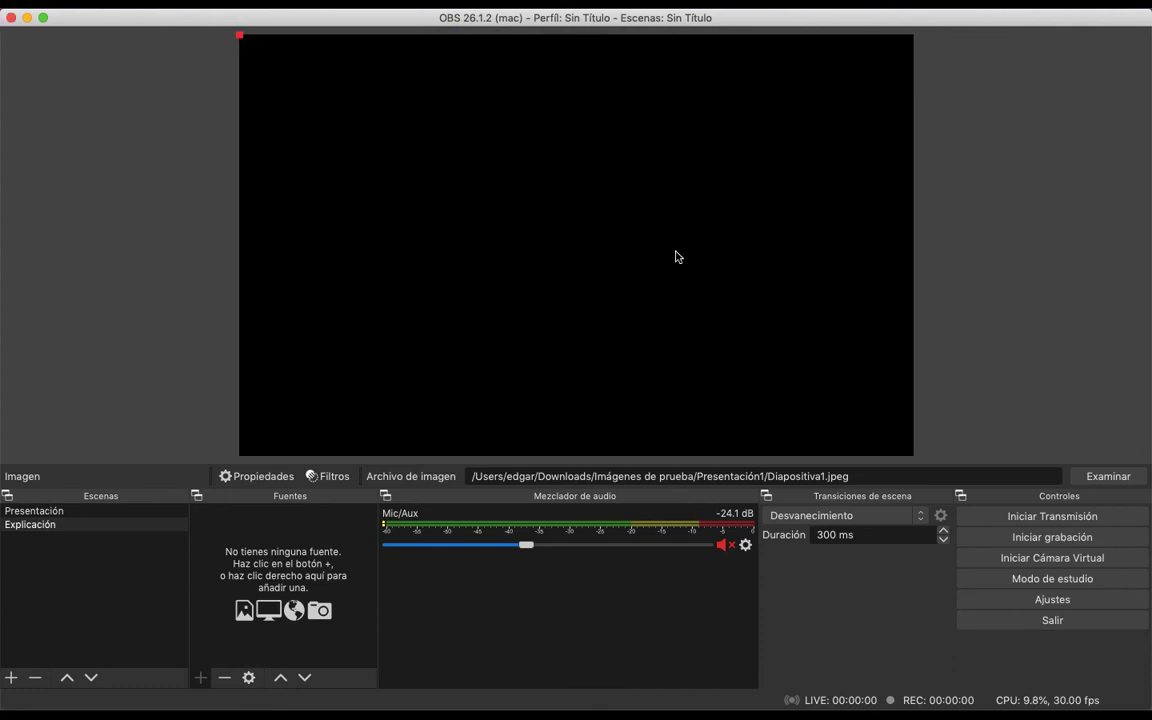
{"action": "left_click", "coordinate": [565, 433]}
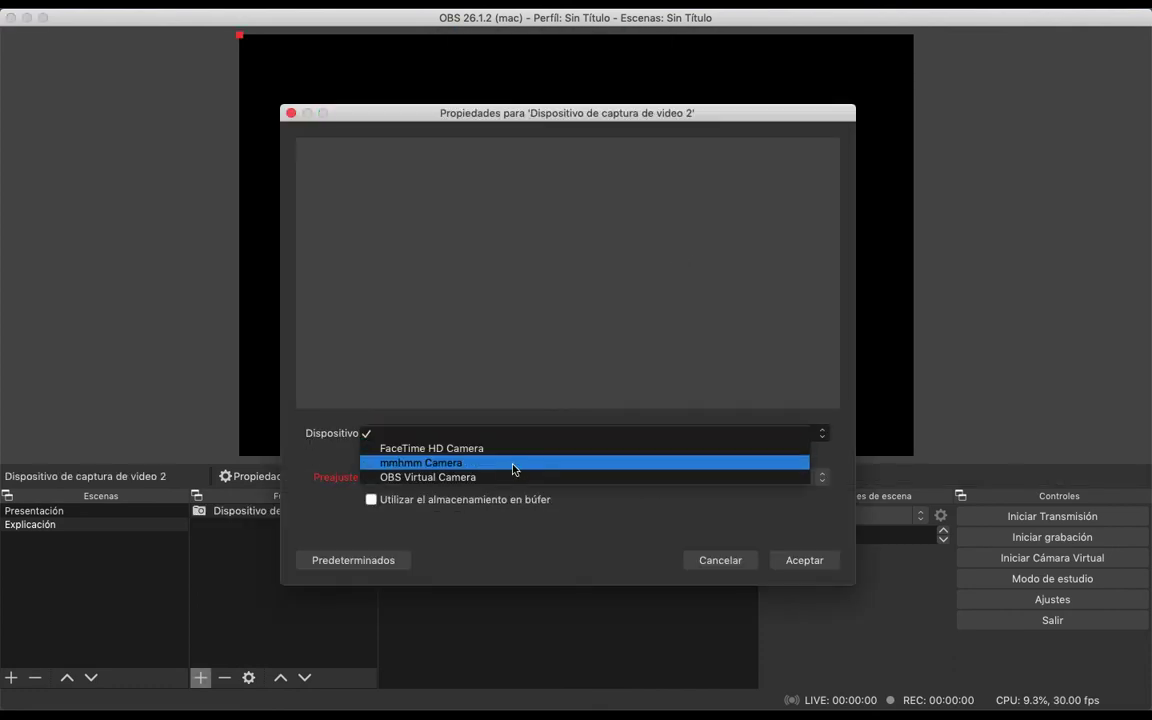
{"action": "left_click", "coordinate": [466, 446]}
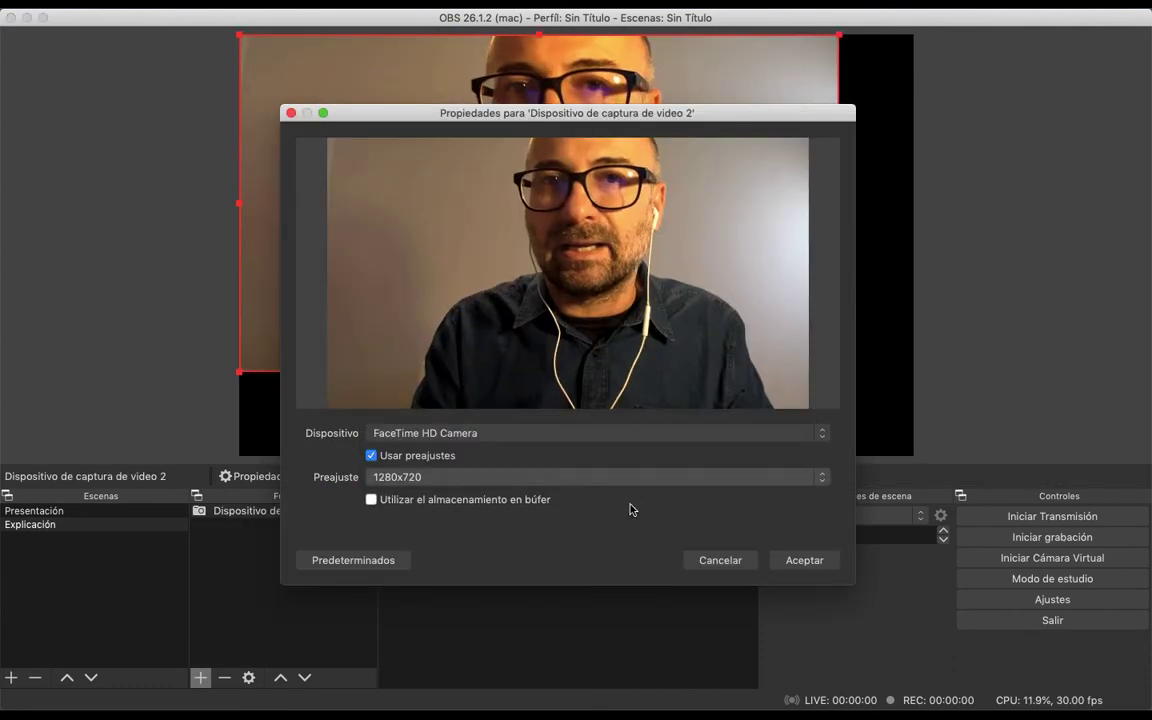
{"action": "left_click", "coordinate": [798, 560]}
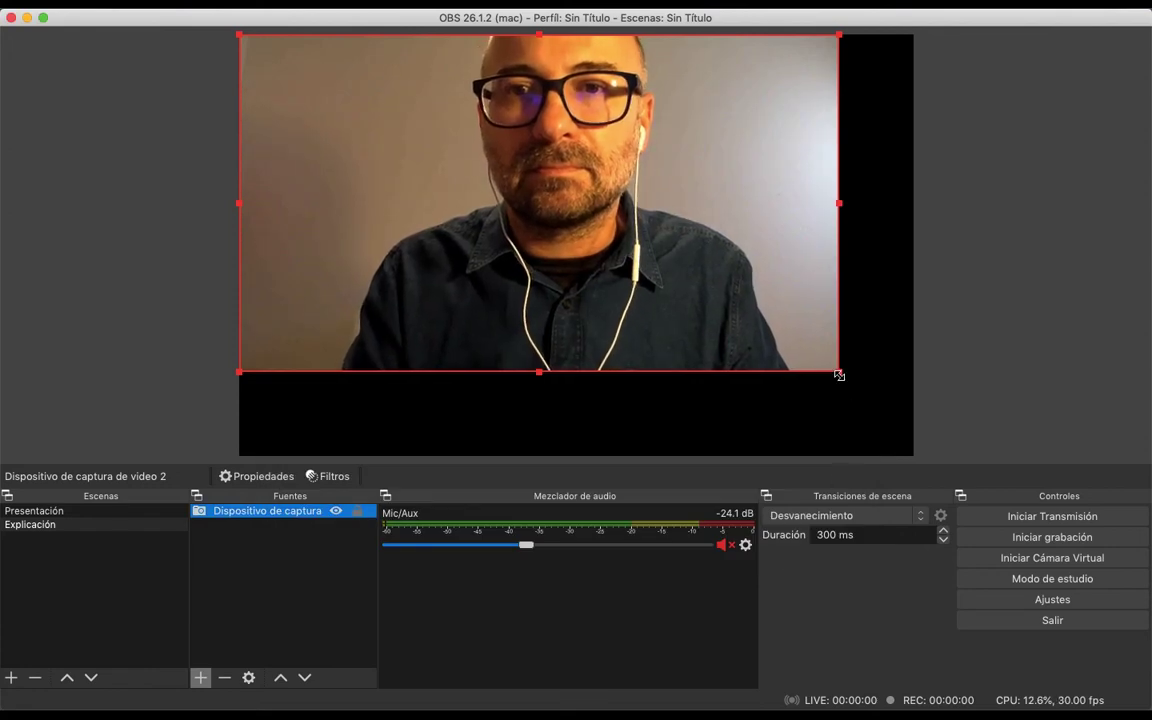
{"action": "left_click_drag", "start_coordinate": [839, 372], "coordinate": [948, 461]}
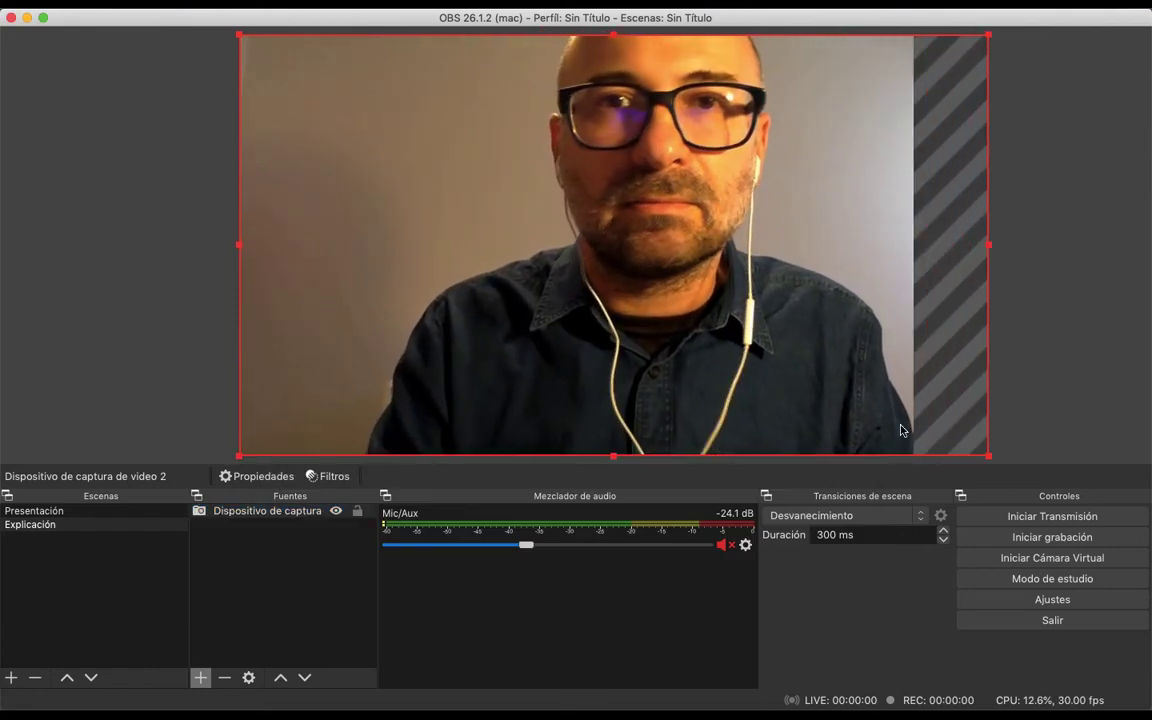
{"action": "left_click_drag", "start_coordinate": [792, 347], "coordinate": [764, 347]}
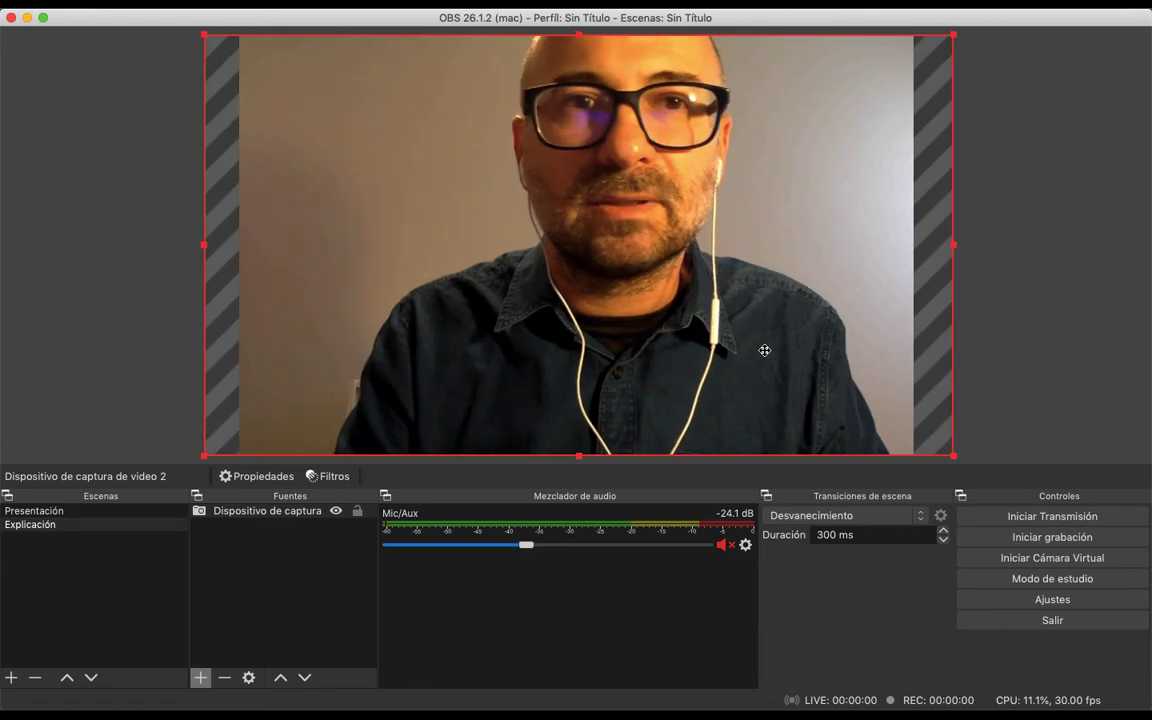
Add an audio input capture source to the Explicación scene, with Built-in Microphone as its device
{"action": "left_click", "coordinate": [200, 677]}
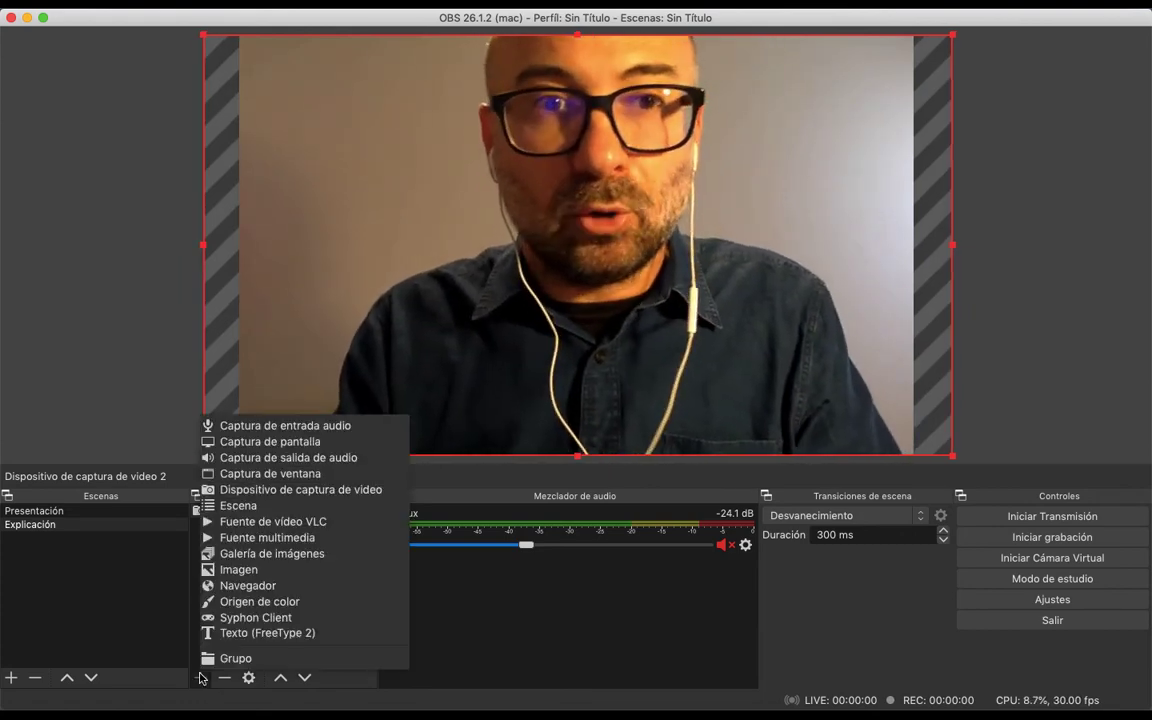
{"action": "left_click", "coordinate": [312, 427]}
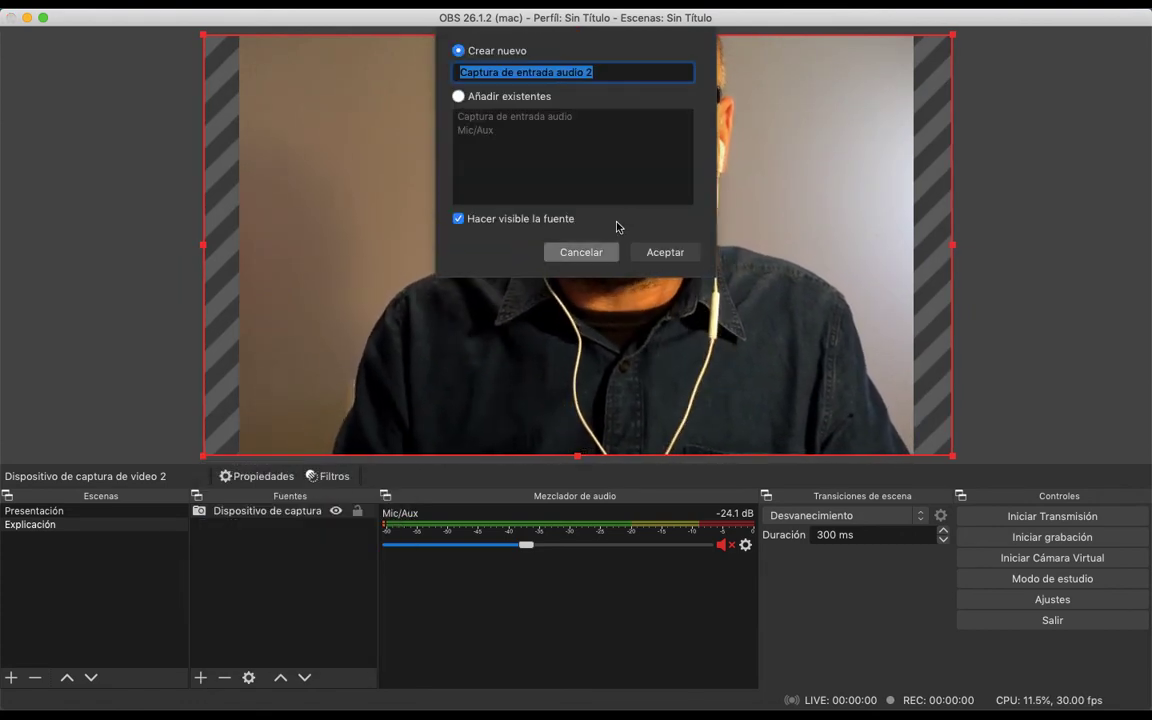
{"action": "left_click", "coordinate": [668, 254]}
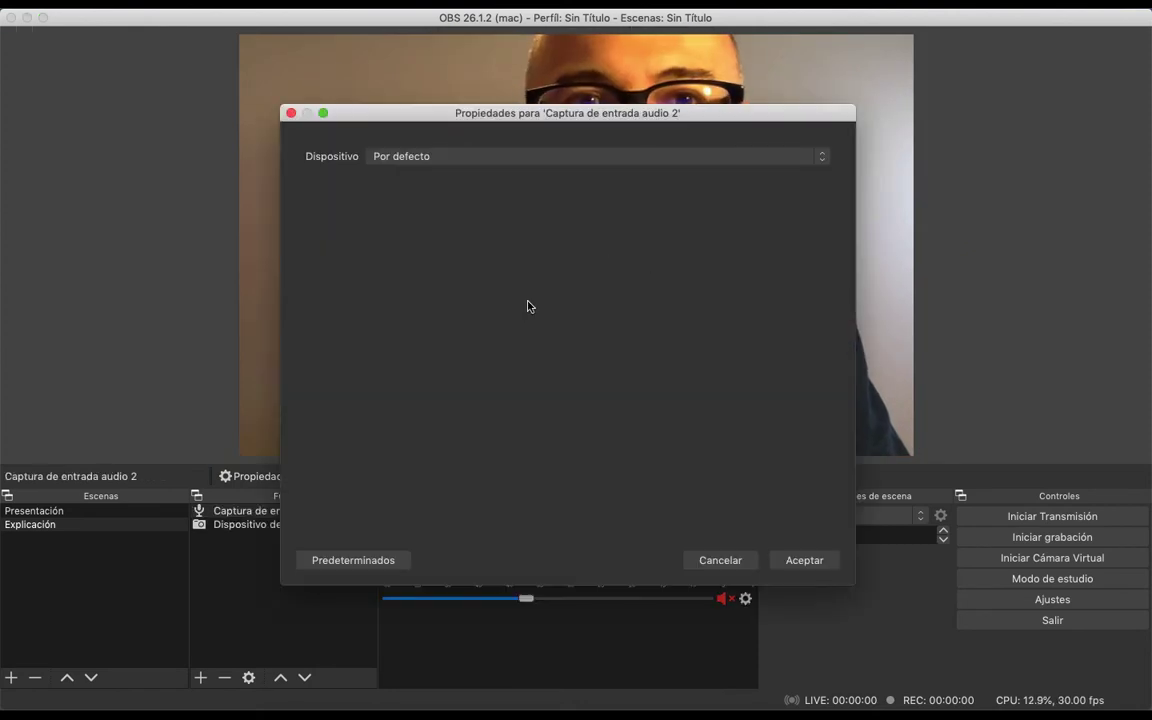
{"action": "left_click", "coordinate": [473, 157]}
{"action": "left_click", "coordinate": [470, 172]}
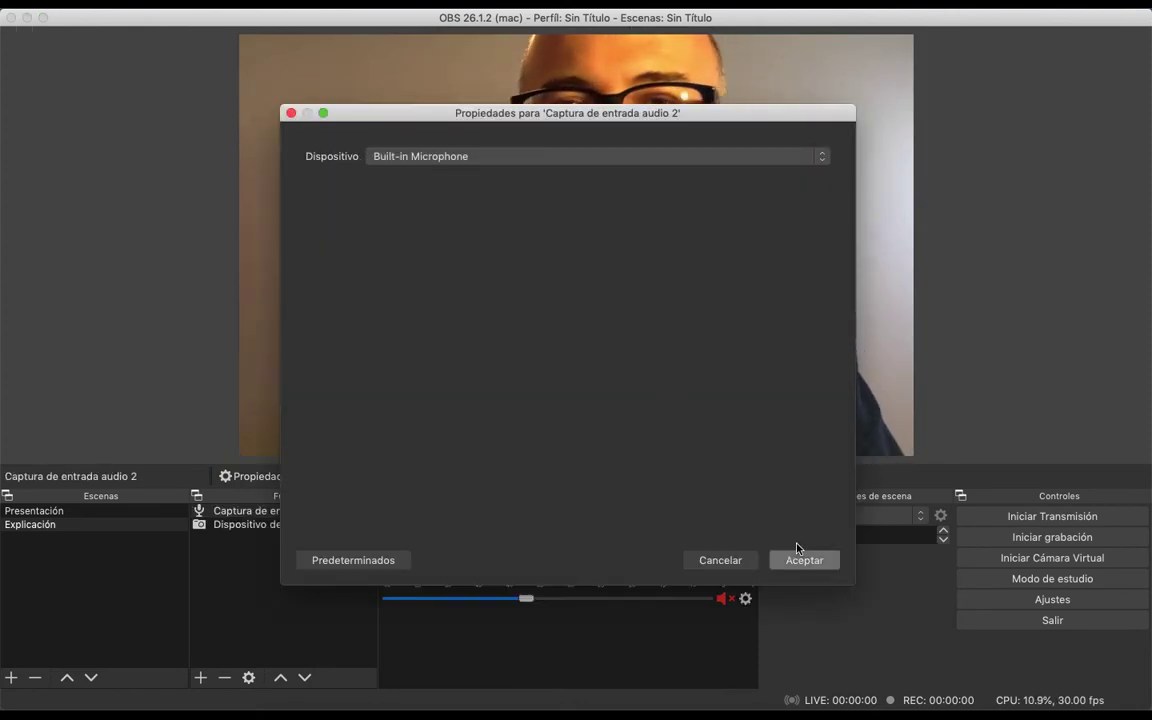
{"action": "left_click", "coordinate": [803, 560]}
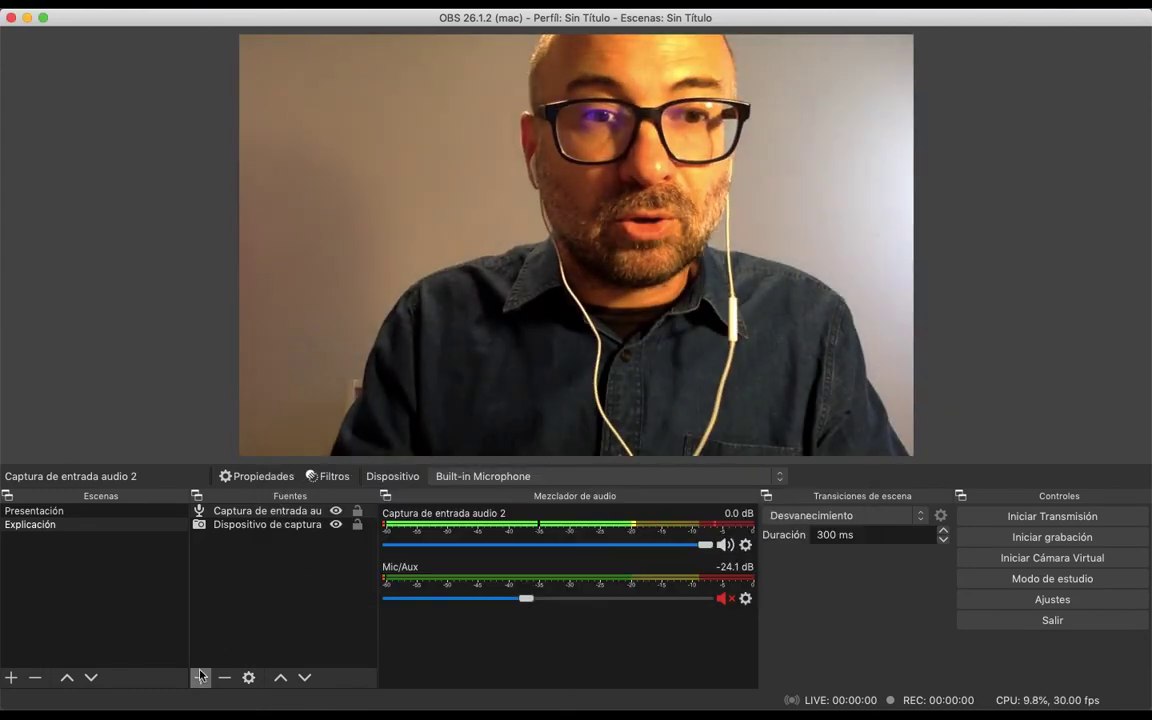
Add a new image source to the Explicación scene, using the file Mi logo.png from the Imágenes de prueba folder
{"action": "left_click", "coordinate": [200, 677]}
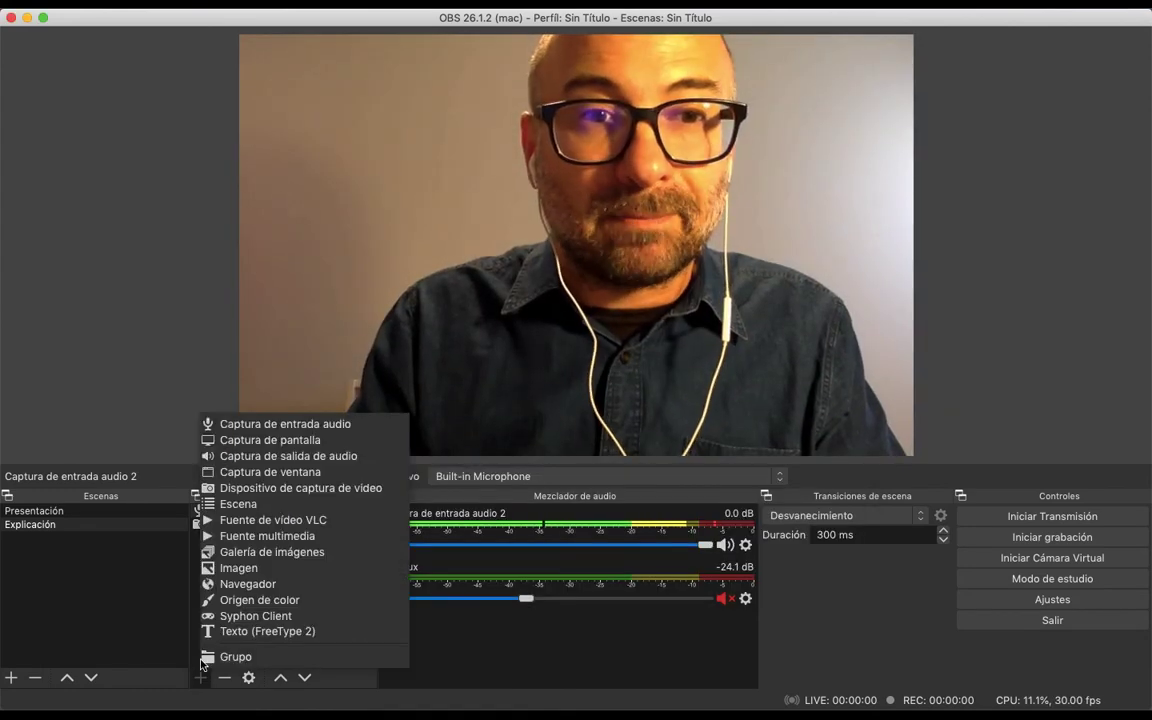
{"action": "left_click", "coordinate": [231, 568]}
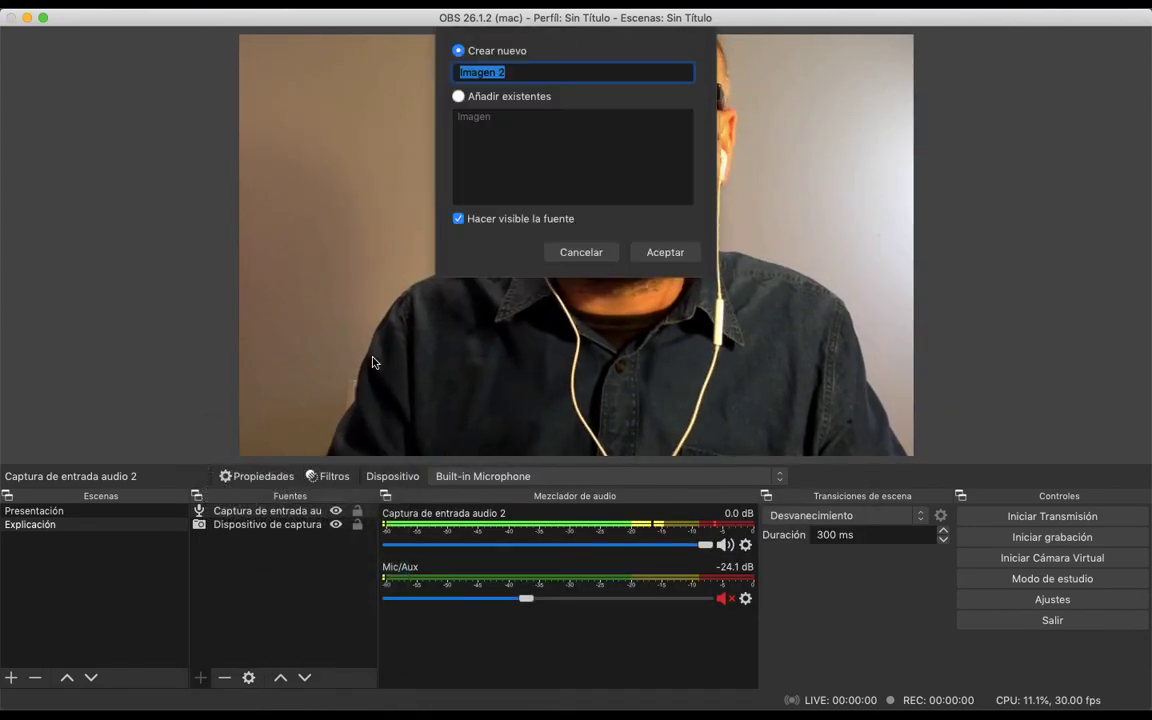
{"action": "left_click", "coordinate": [665, 252]}
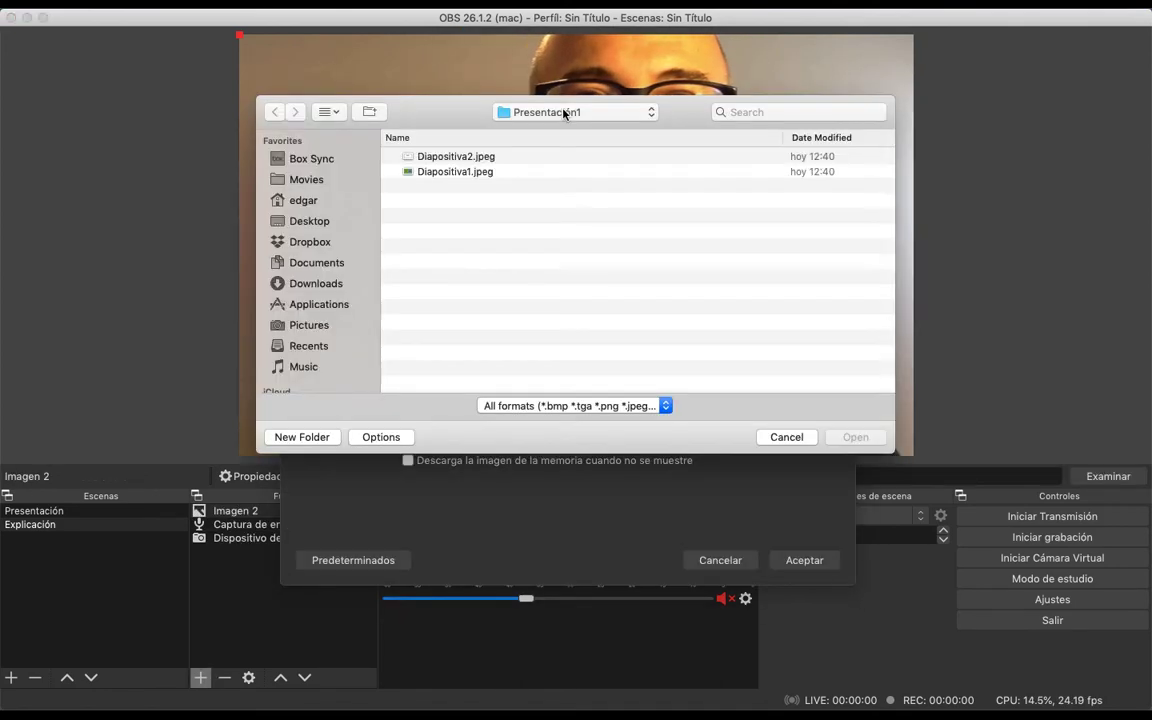
{"action": "left_click", "coordinate": [510, 113]}
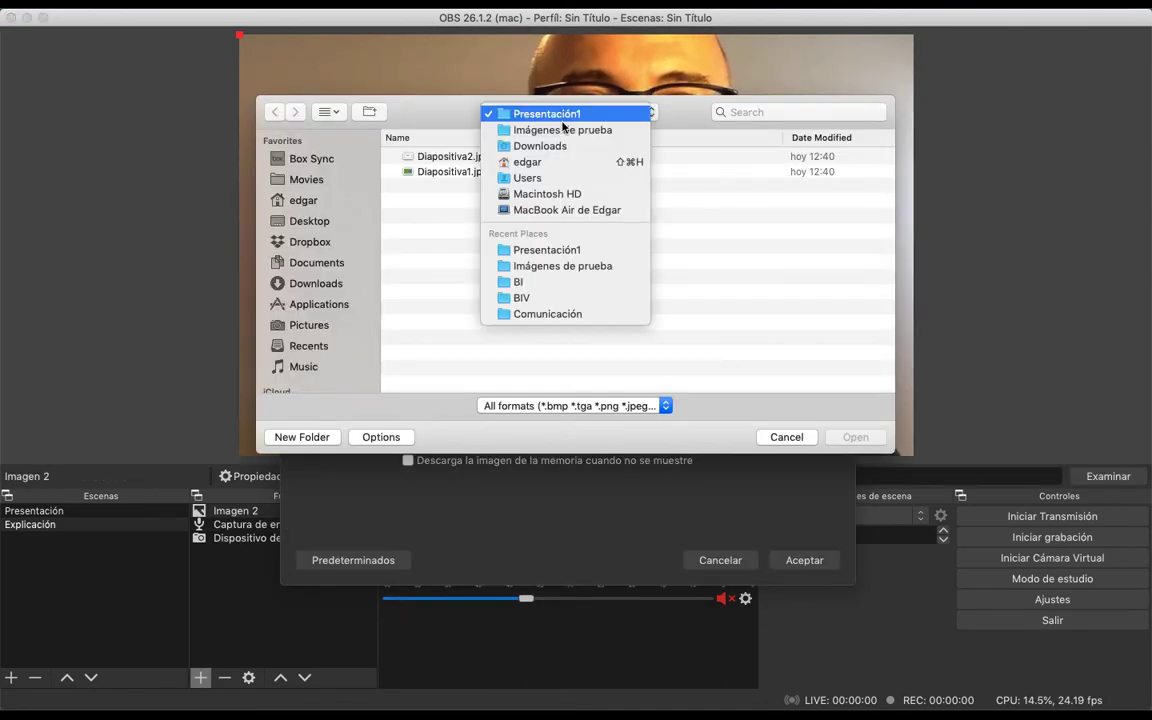
{"action": "left_click", "coordinate": [566, 130]}
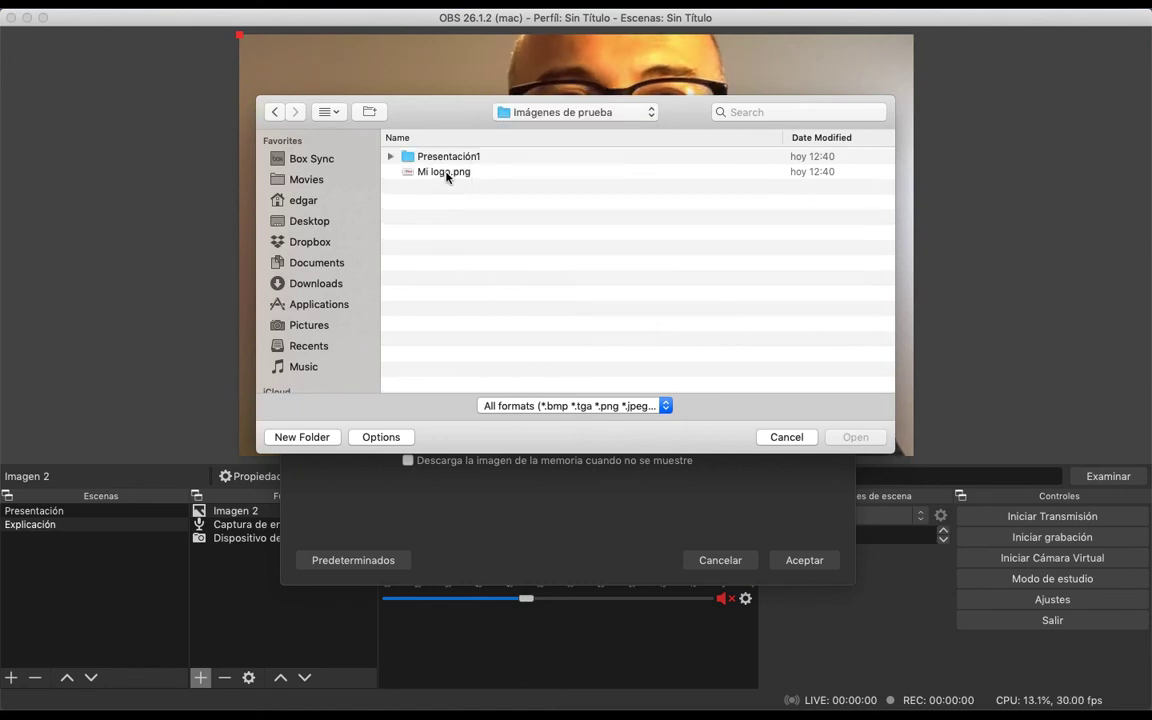
{"action": "double_click", "coordinate": [455, 173]}
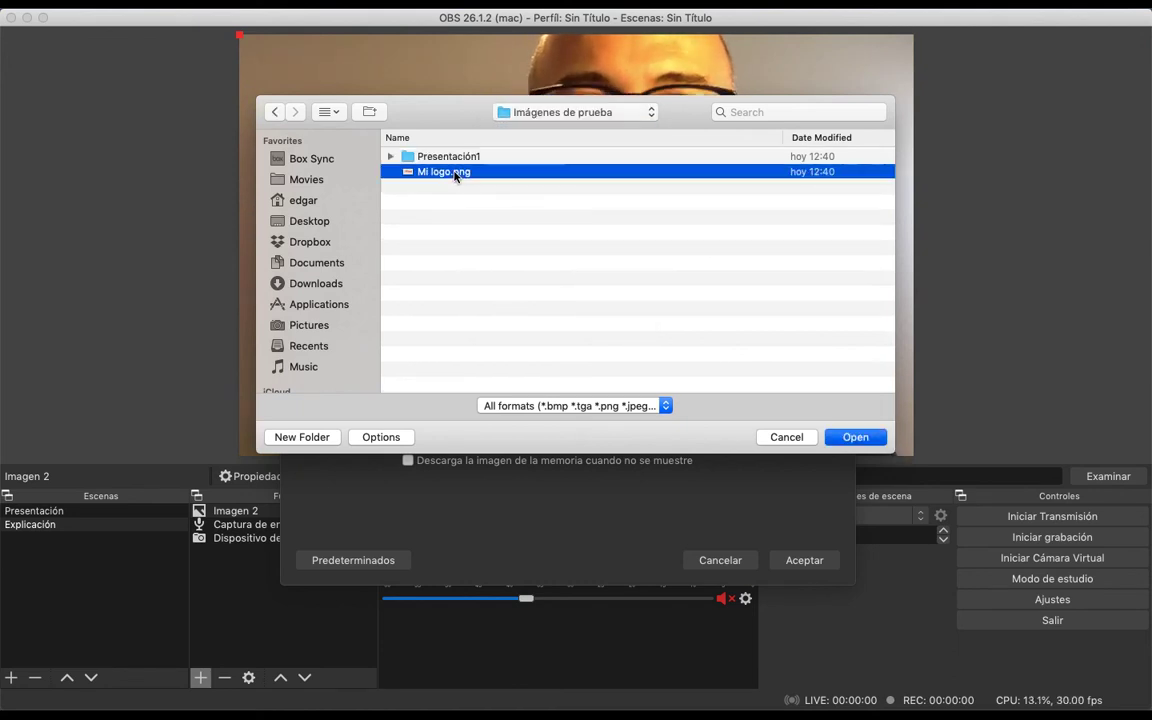
{"action": "left_click", "coordinate": [805, 560]}
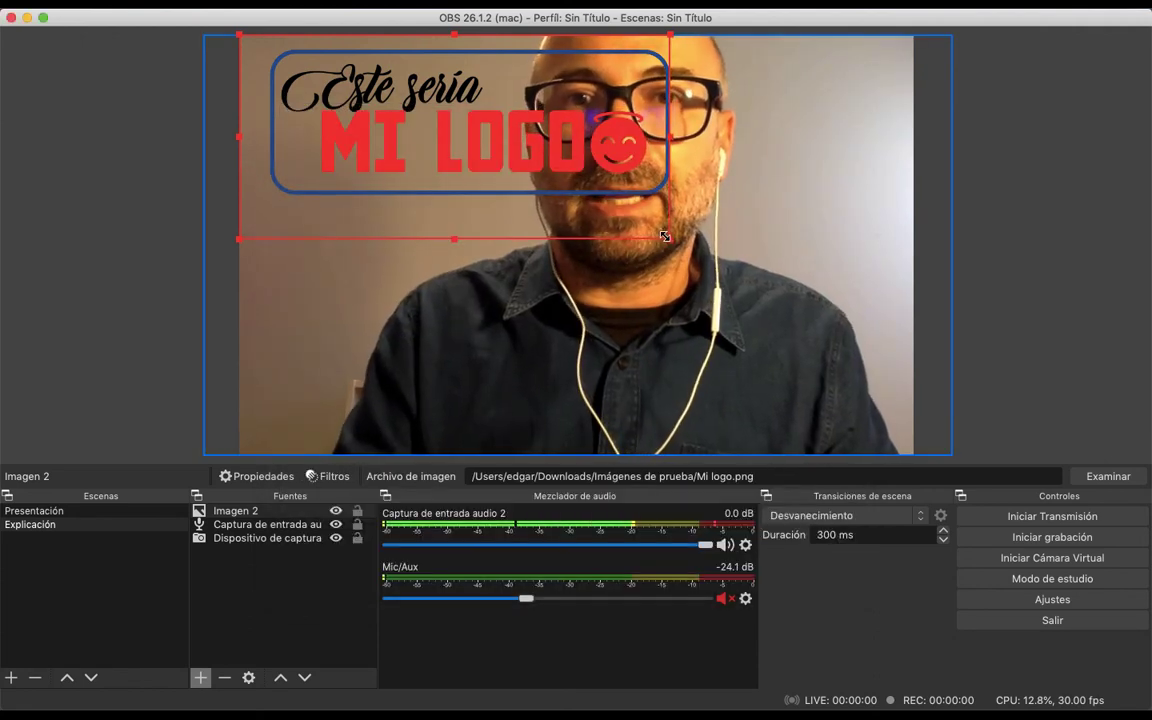
Shrink the logo, place it in the canvas's lower-right corner, and compare the Presentación and Explicación scenes
{"action": "left_click_drag", "start_coordinate": [665, 236], "coordinate": [438, 128]}
{"action": "left_click_drag", "start_coordinate": [359, 79], "coordinate": [822, 428]}
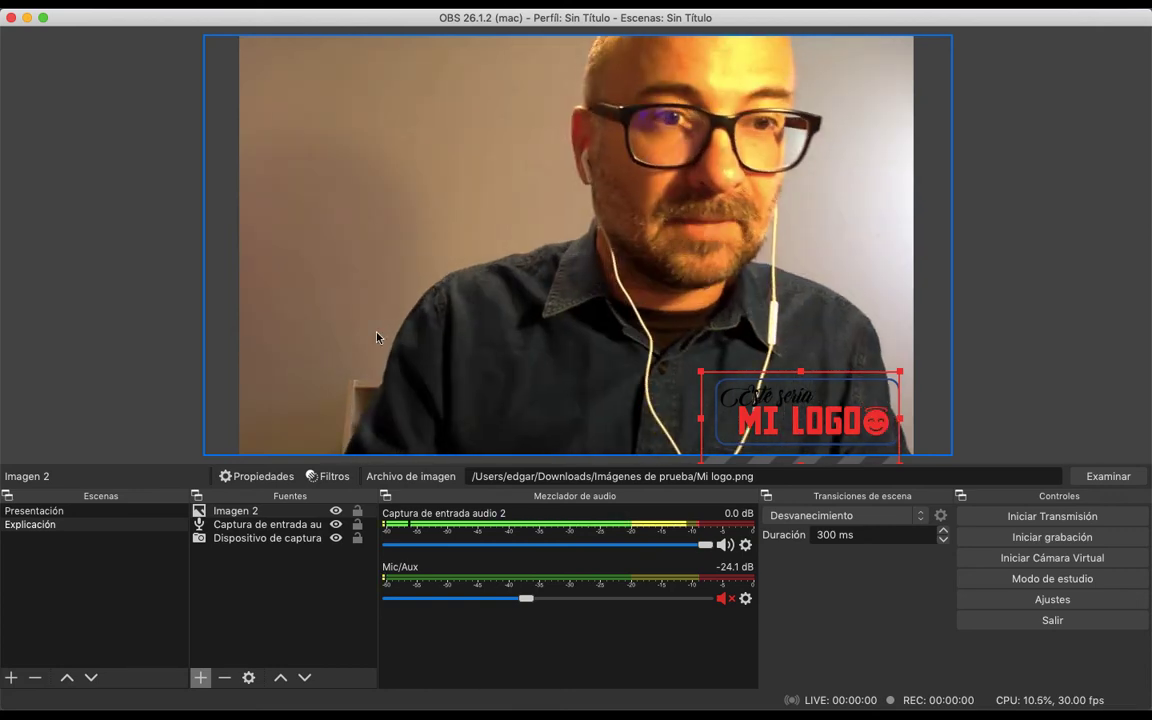
{"action": "left_click", "coordinate": [61, 513]}
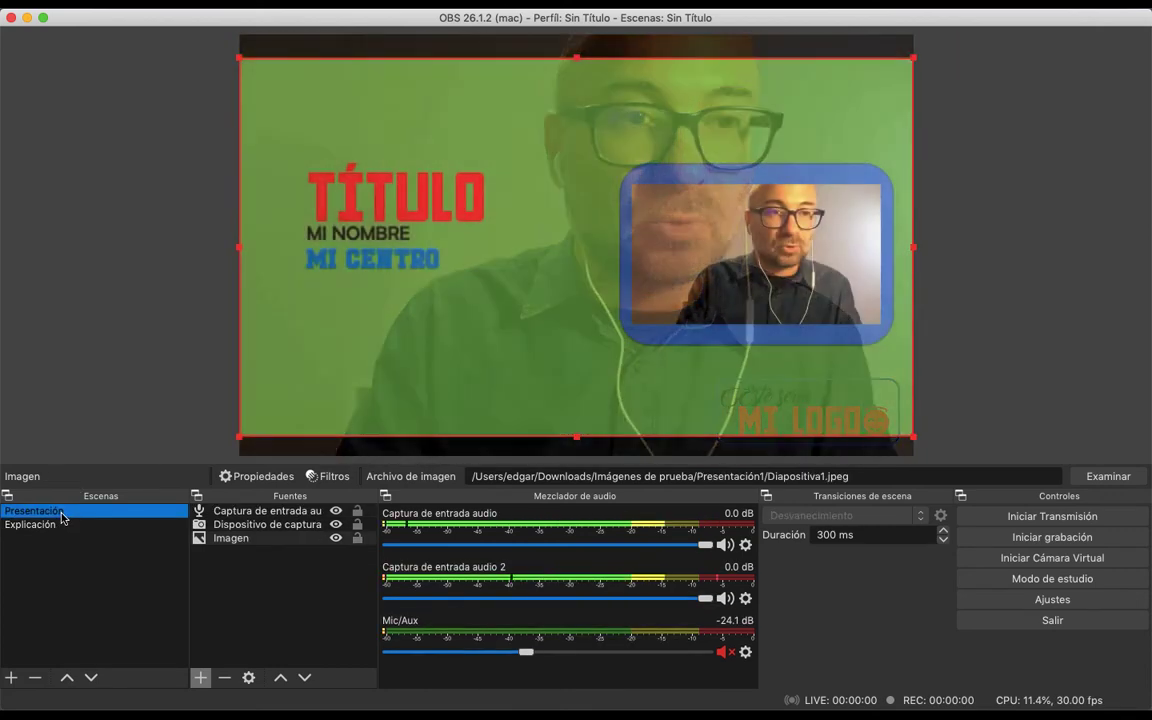
{"action": "left_click", "coordinate": [58, 525]}
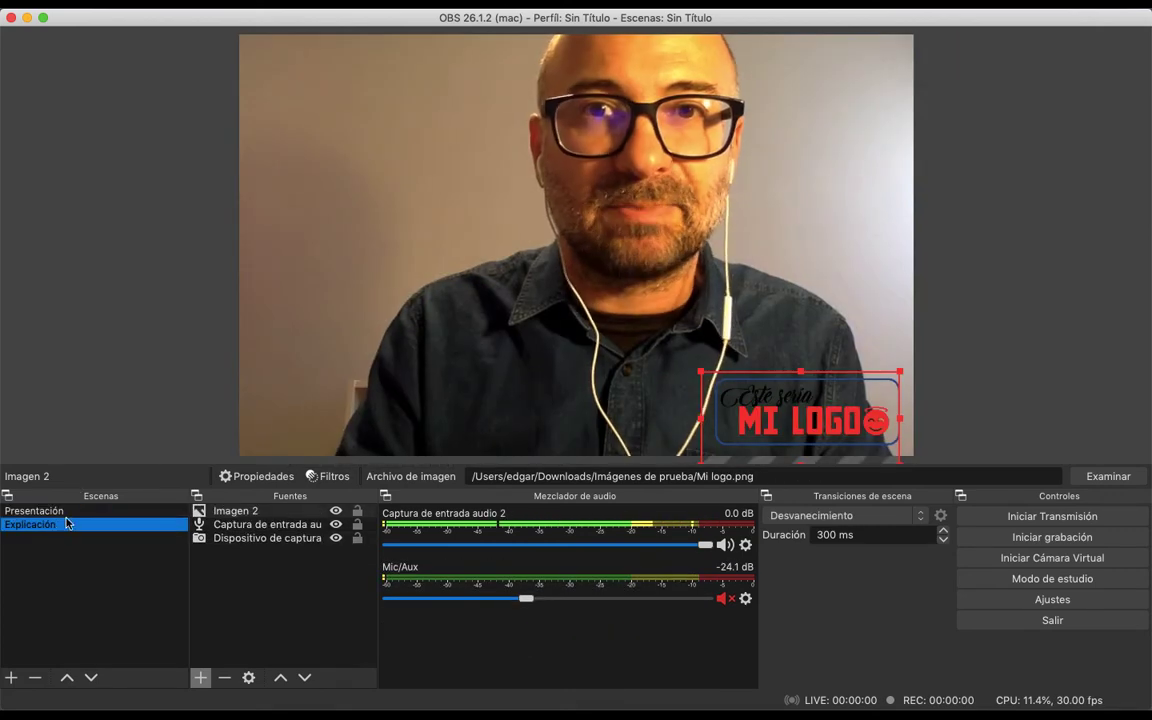
Switch repeatedly between the Presentación and Explicación scenes to preview the transition, finishing on Presentación
{"action": "left_click", "coordinate": [72, 513]}
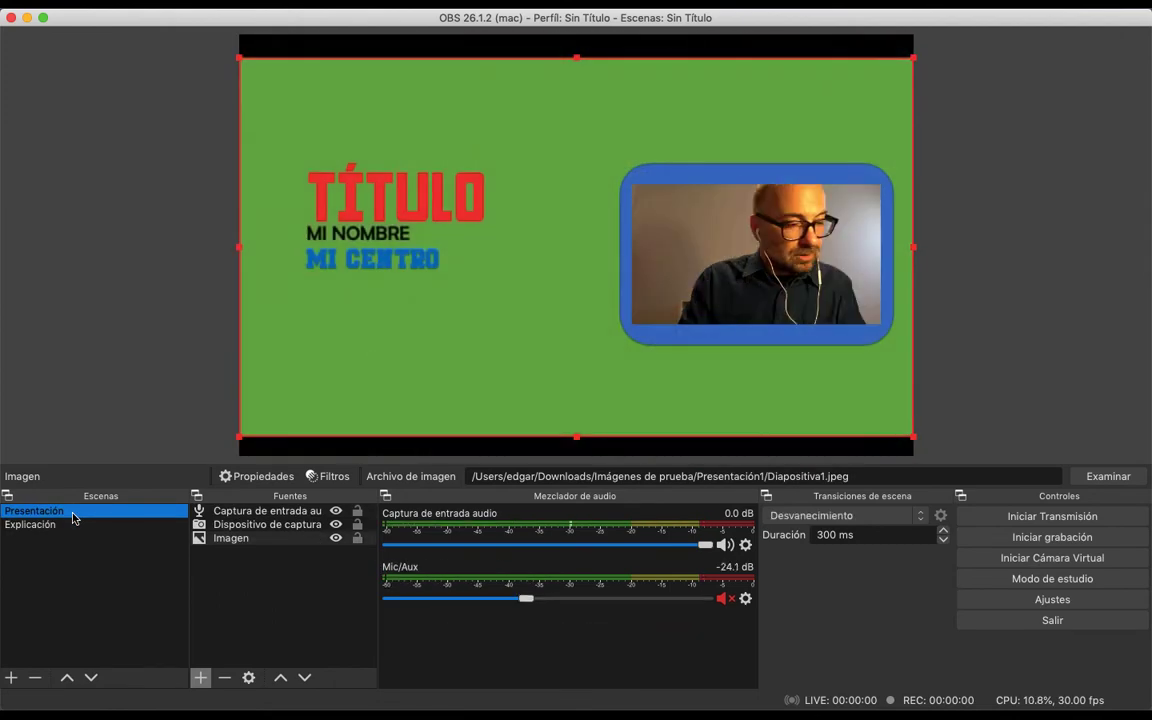
{"action": "left_click", "coordinate": [50, 525]}
{"action": "left_click", "coordinate": [40, 511]}
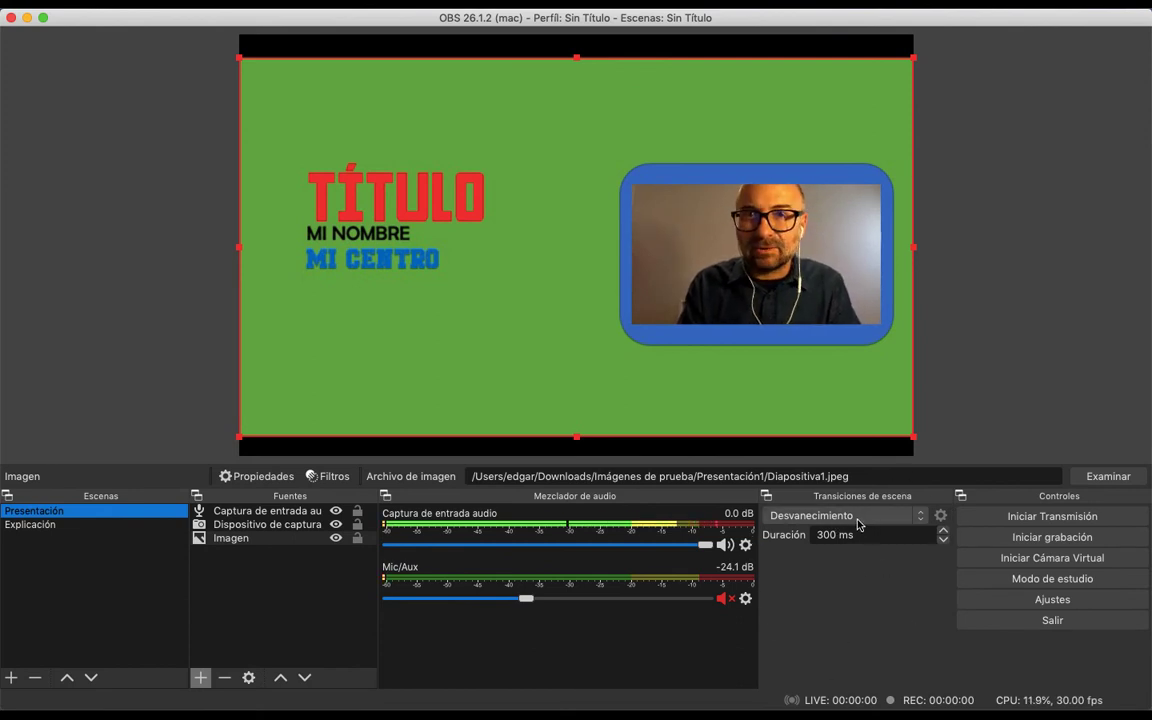
{"action": "left_click", "coordinate": [31, 527]}
{"action": "left_click", "coordinate": [66, 512]}
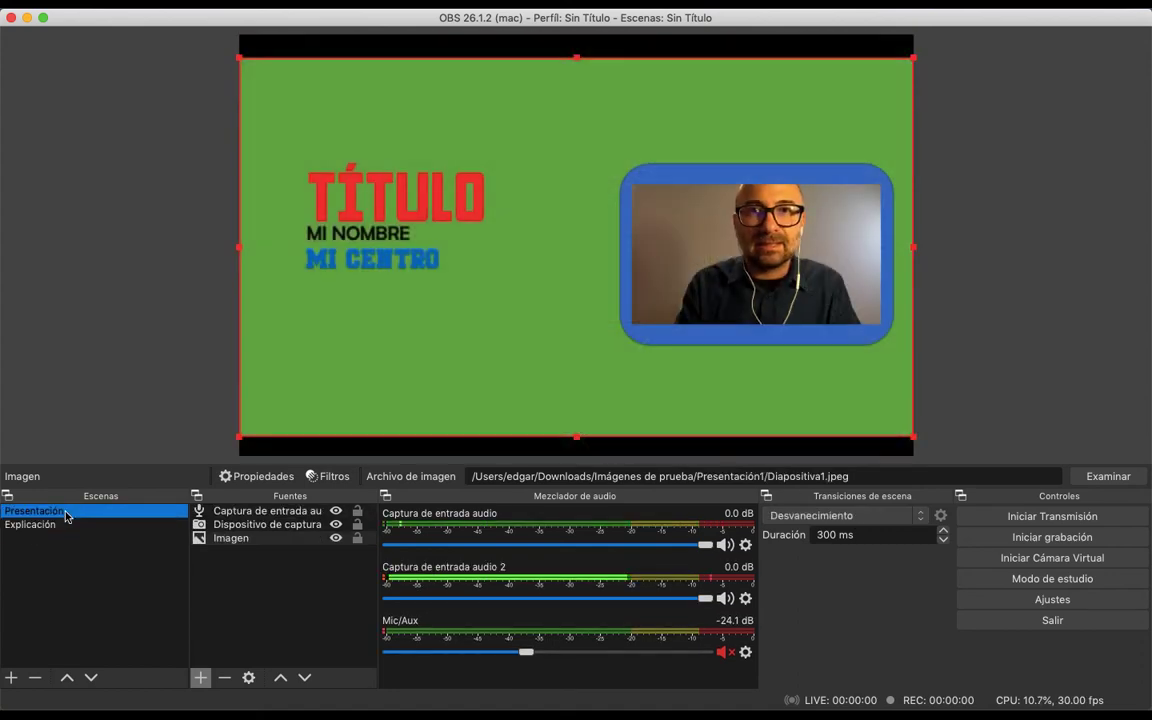
{"action": "left_click", "coordinate": [65, 526]}
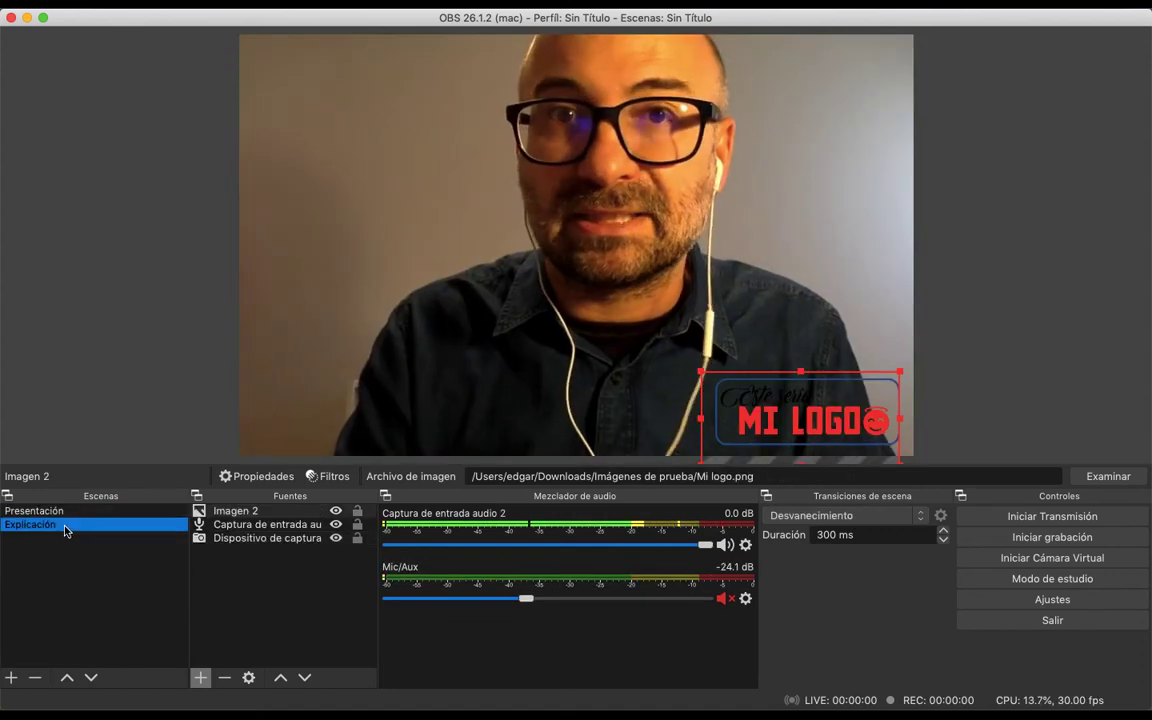
{"action": "left_click", "coordinate": [66, 512]}
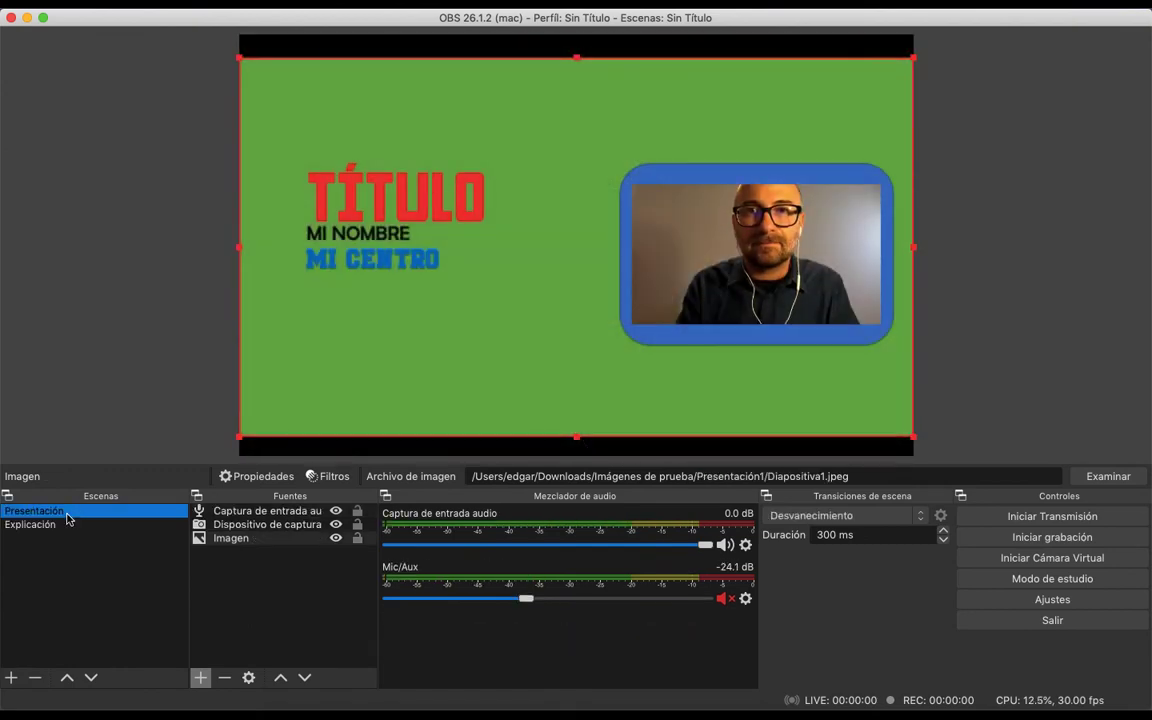
{"action": "left_click", "coordinate": [60, 522]}
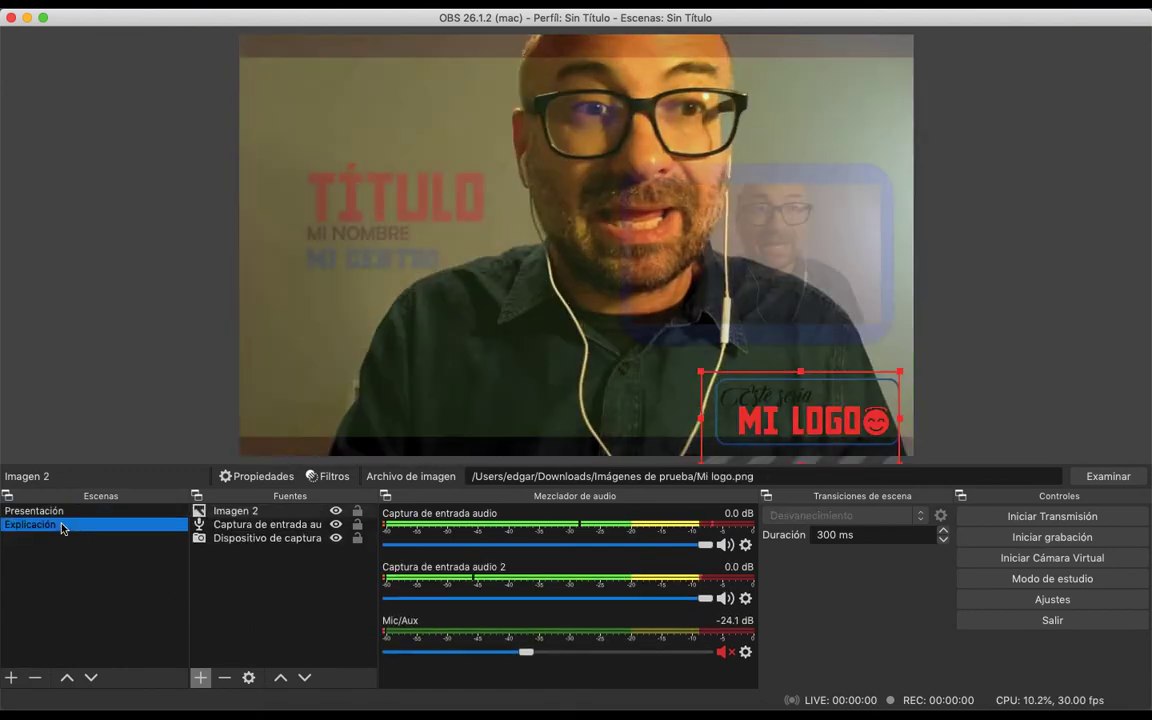
{"action": "left_click", "coordinate": [58, 516]}
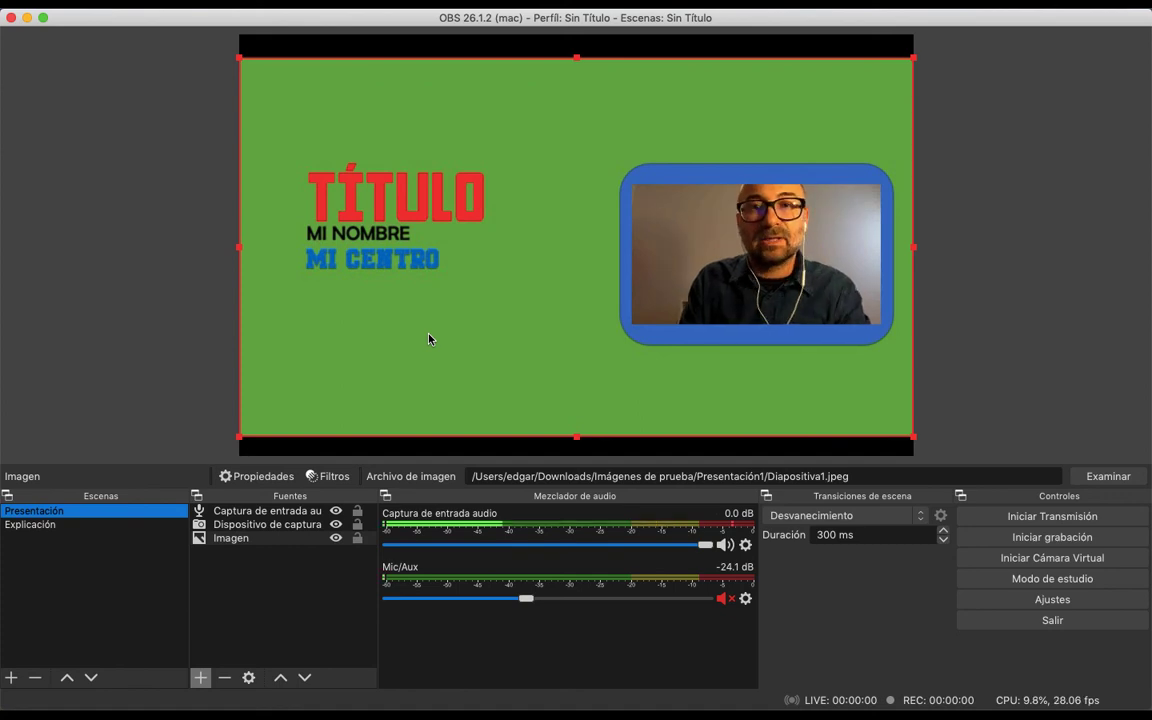
Review the recording path and format in the output settings and accept the settings
{"action": "left_click", "coordinate": [1043, 601]}
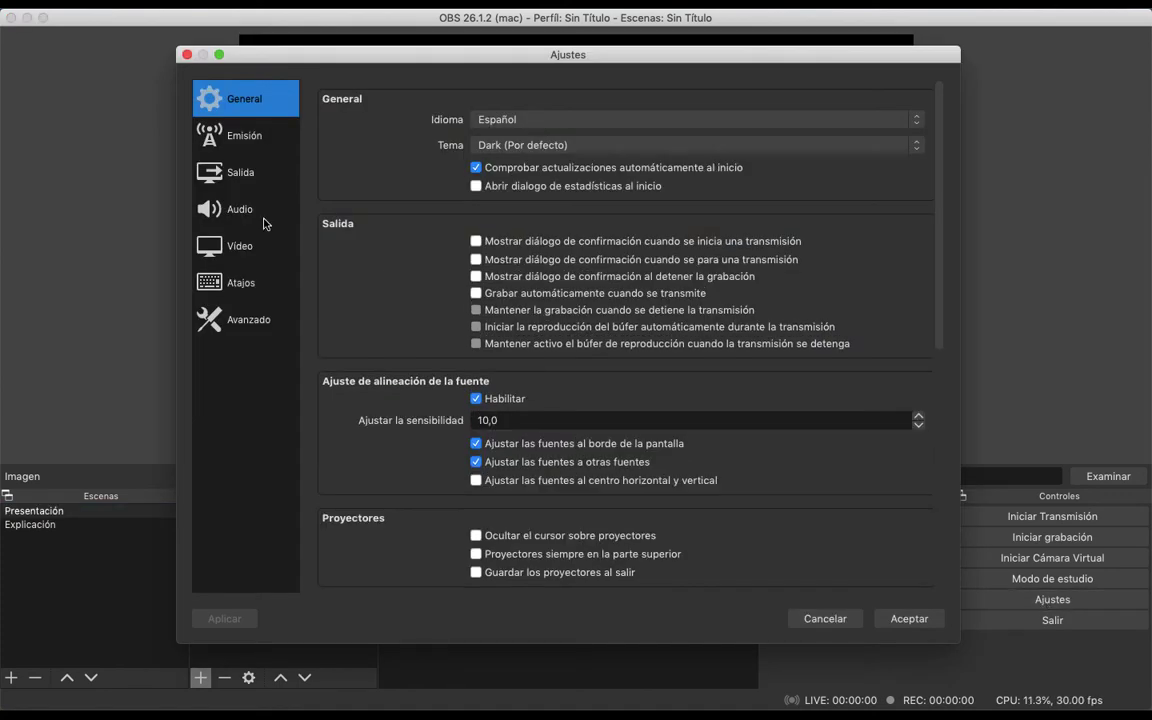
{"action": "left_click", "coordinate": [244, 178]}
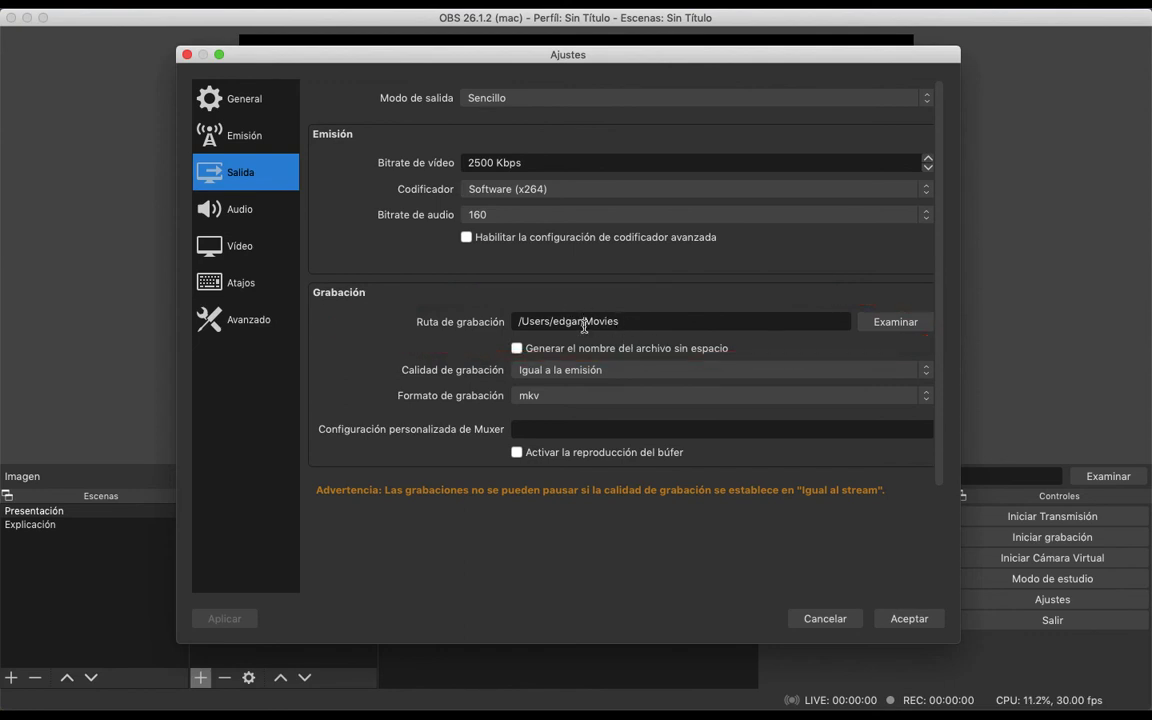
{"action": "left_click", "coordinate": [909, 619]}
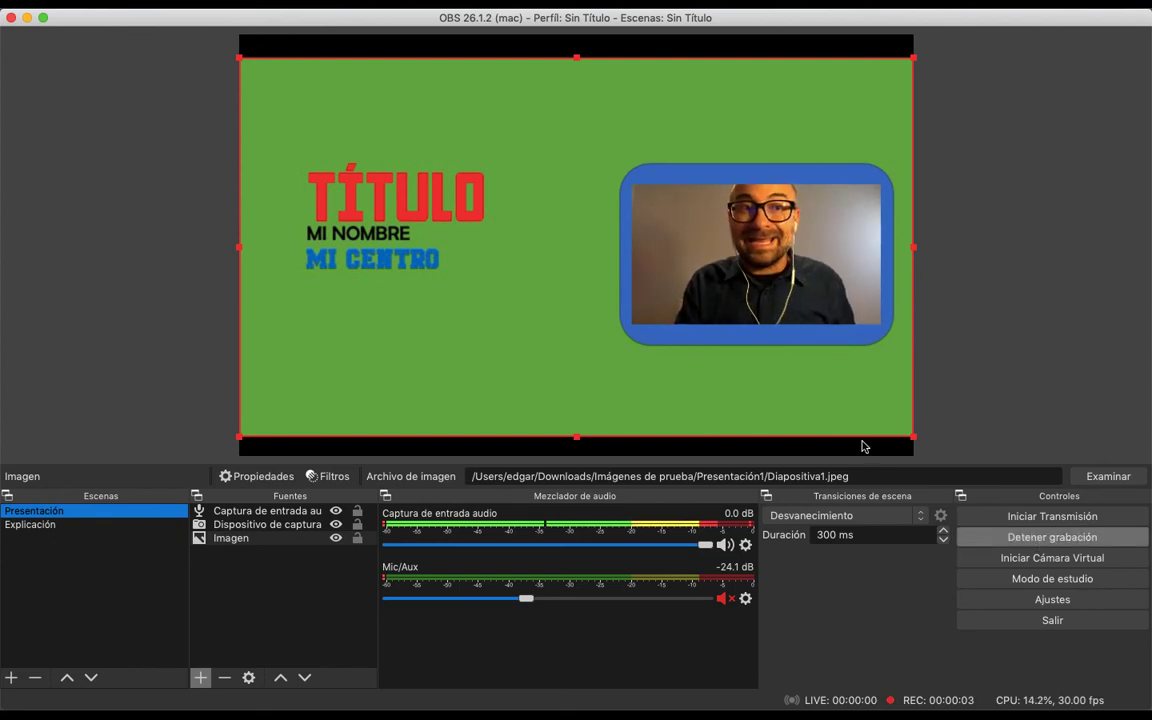
Record a test video that changes from Presentación to Explicación, back to Presentación and again to Explicación, and stop the recording
{"action": "left_click", "coordinate": [30, 527]}
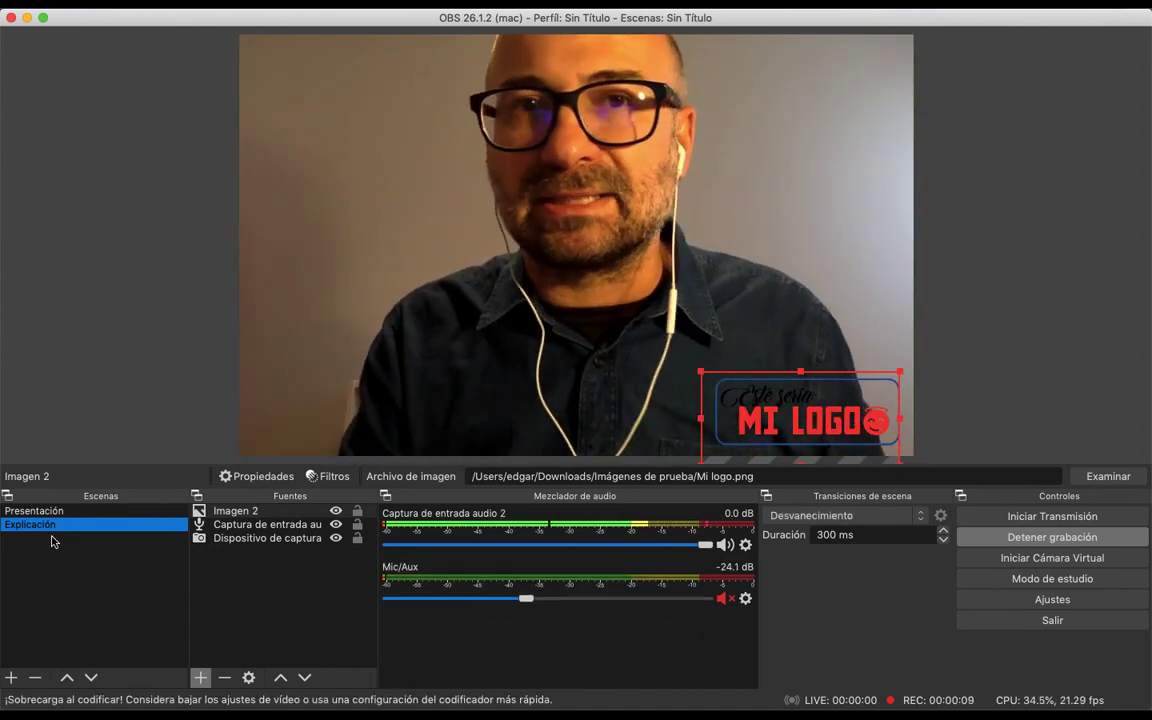
{"action": "left_click", "coordinate": [70, 512]}
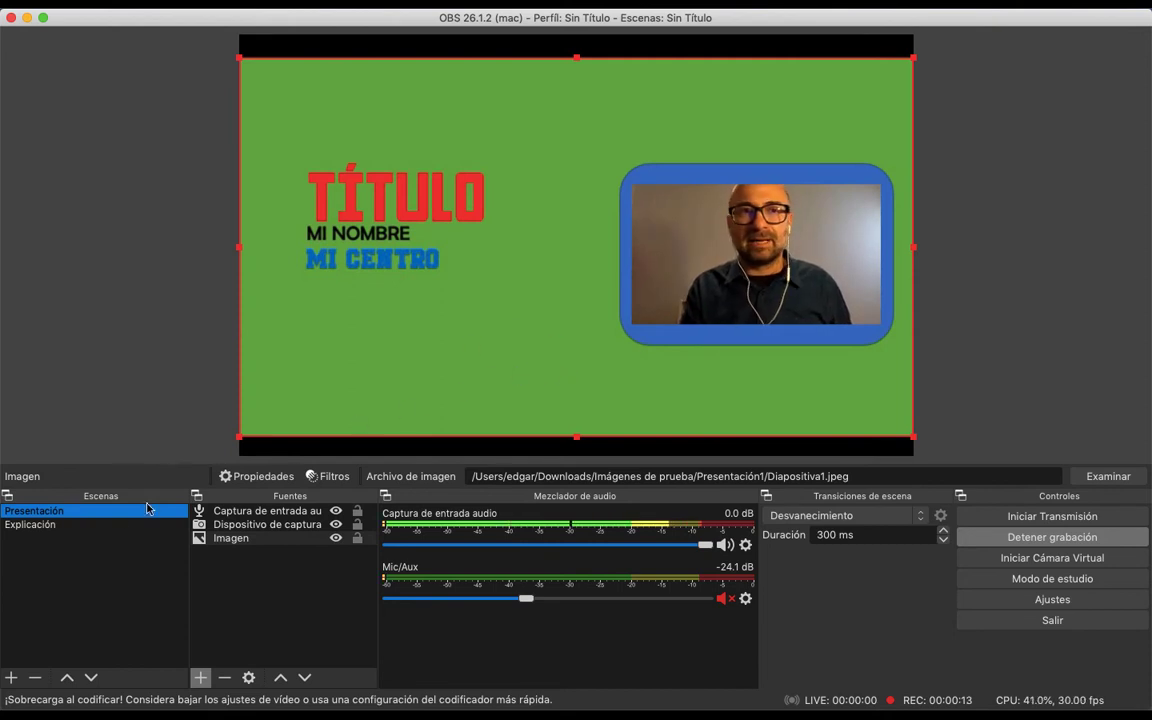
{"action": "left_click", "coordinate": [64, 529]}
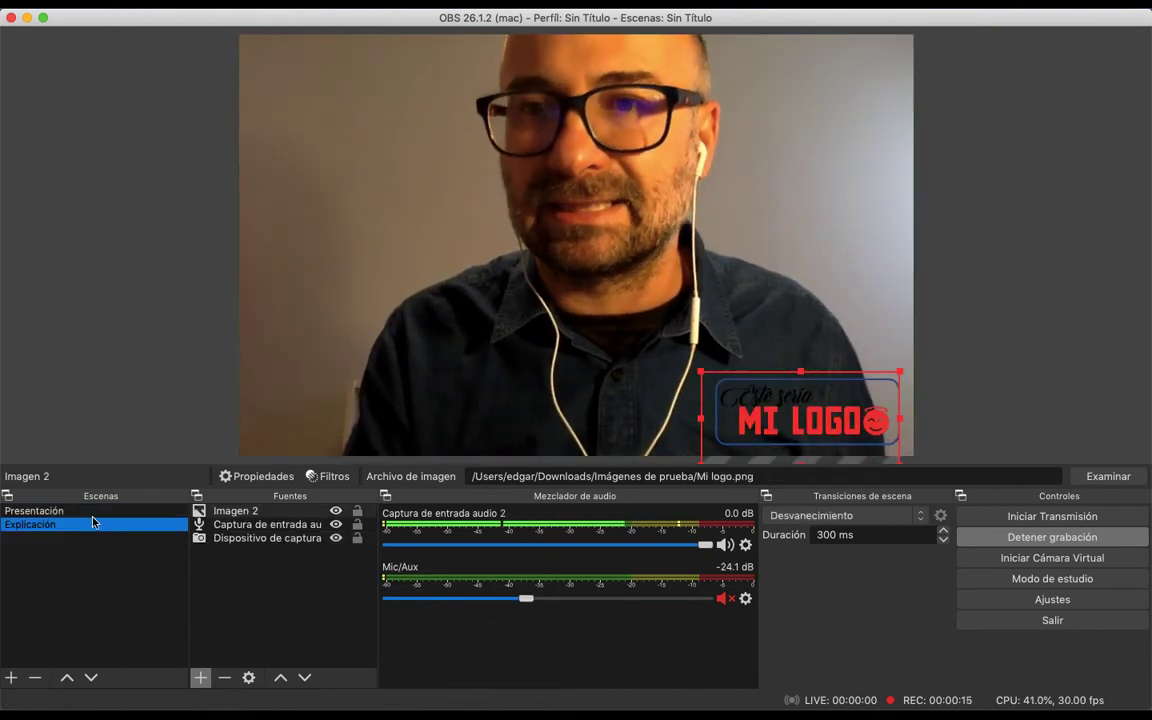
{"action": "left_click", "coordinate": [1042, 538]}
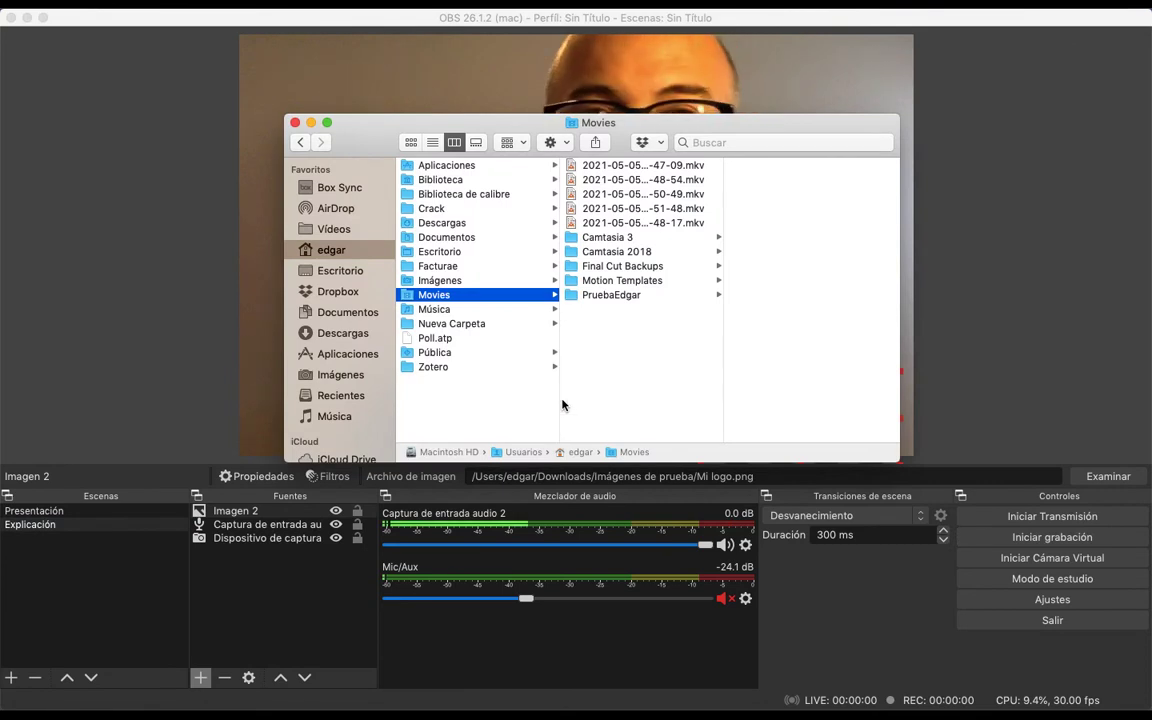
{"action": "double_click", "coordinate": [649, 223]}
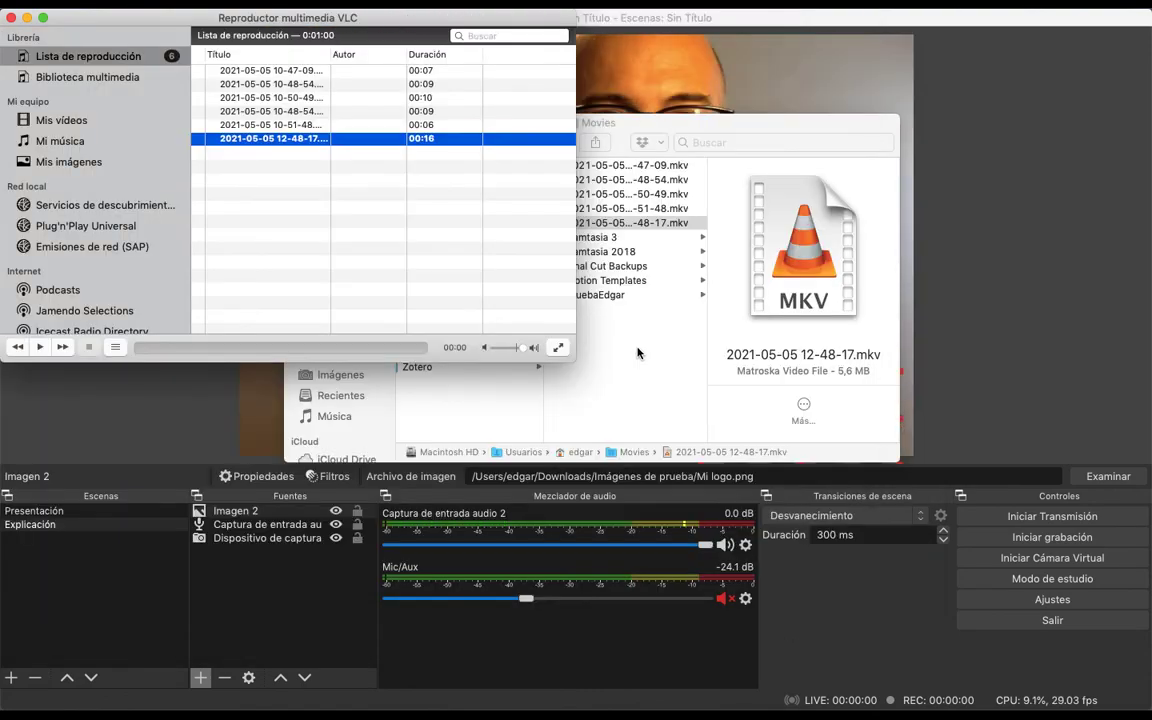
{"action": "left_click", "coordinate": [1030, 441]}
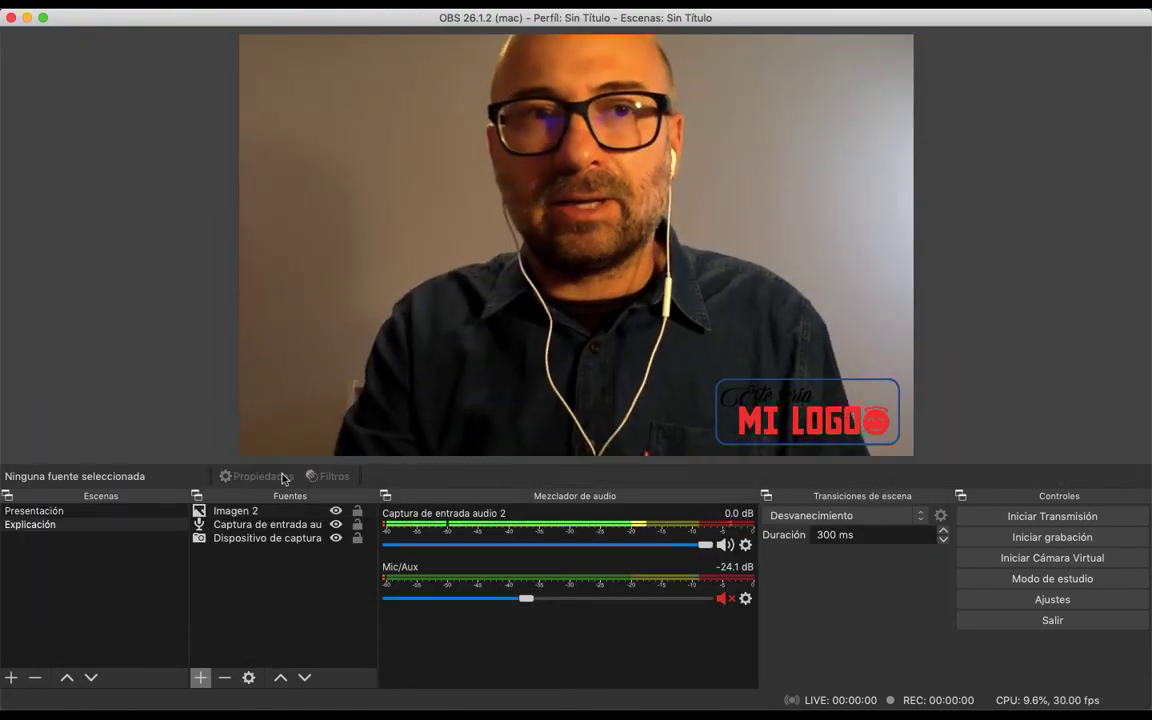
{"action": "left_click", "coordinate": [115, 513]}
{"action": "left_click", "coordinate": [114, 525]}
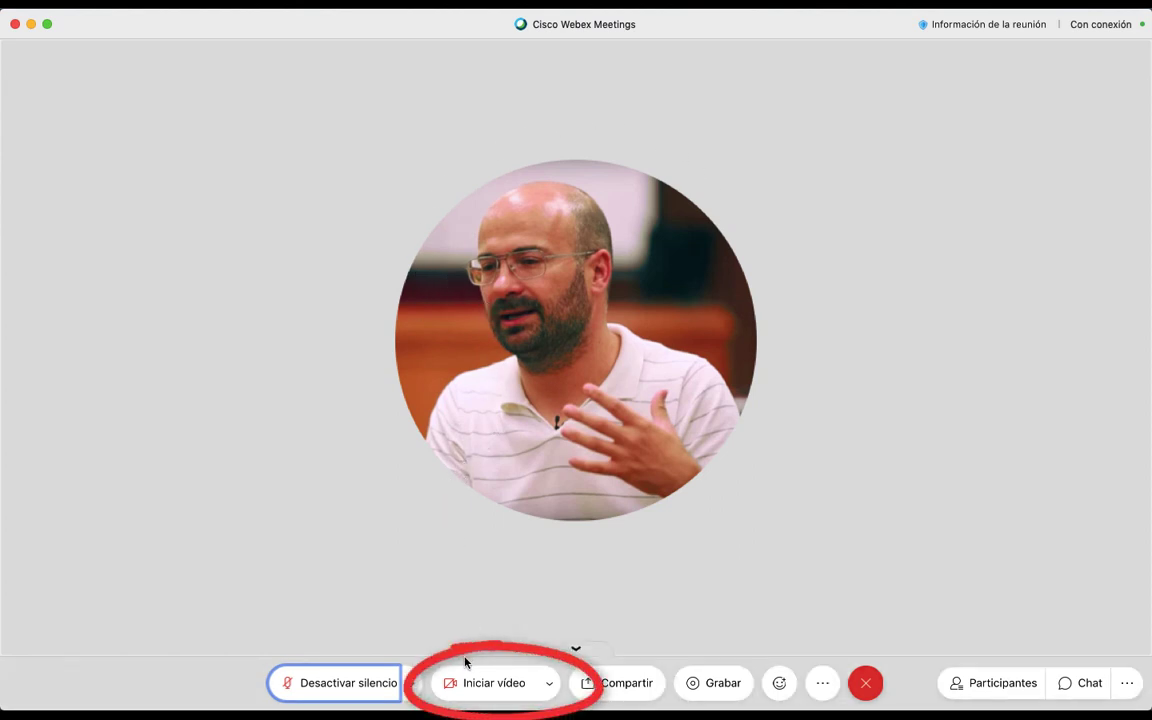
Start the video in Cisco Webex Meetings and make the OBS virtual camera, started in OBS, its video source
{"action": "left_click", "coordinate": [475, 681]}
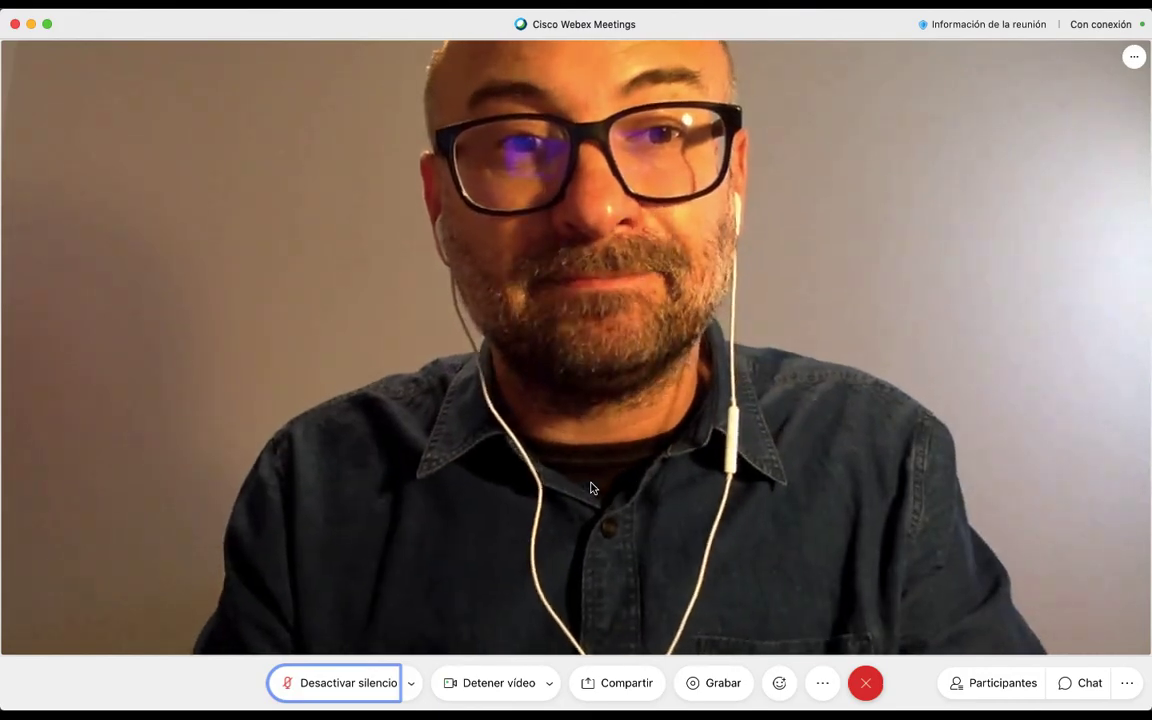
{"action": "key", "text": "super+Tab"}
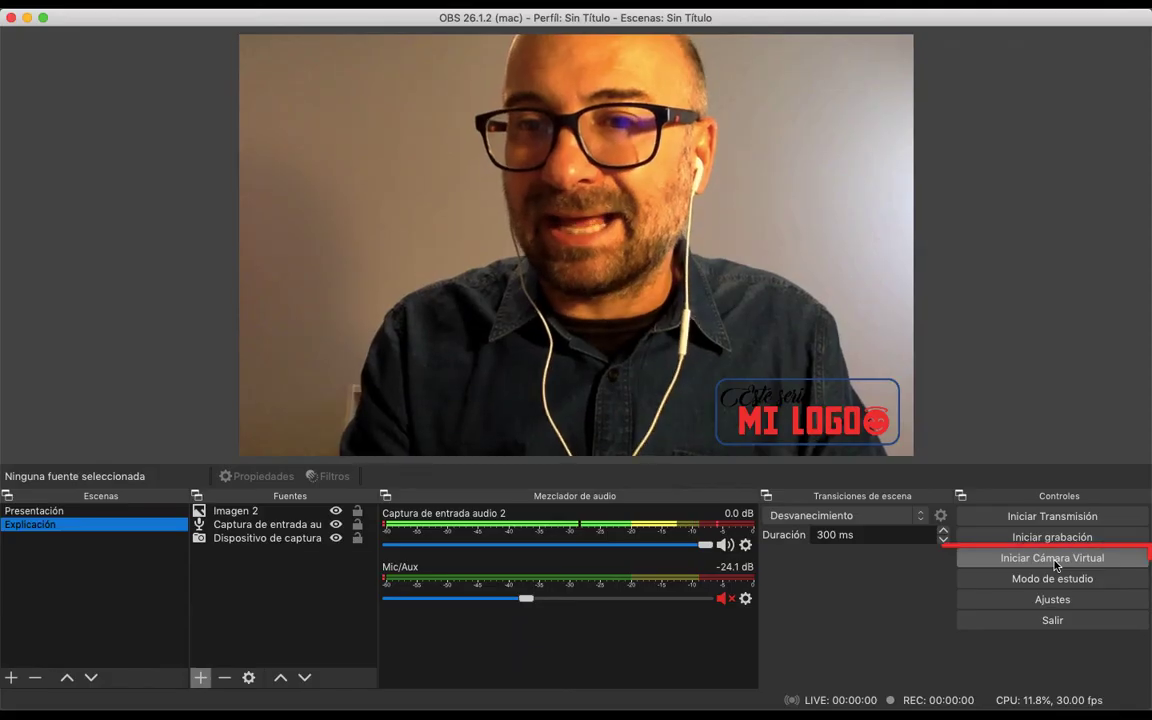
{"action": "left_click", "coordinate": [1052, 560]}
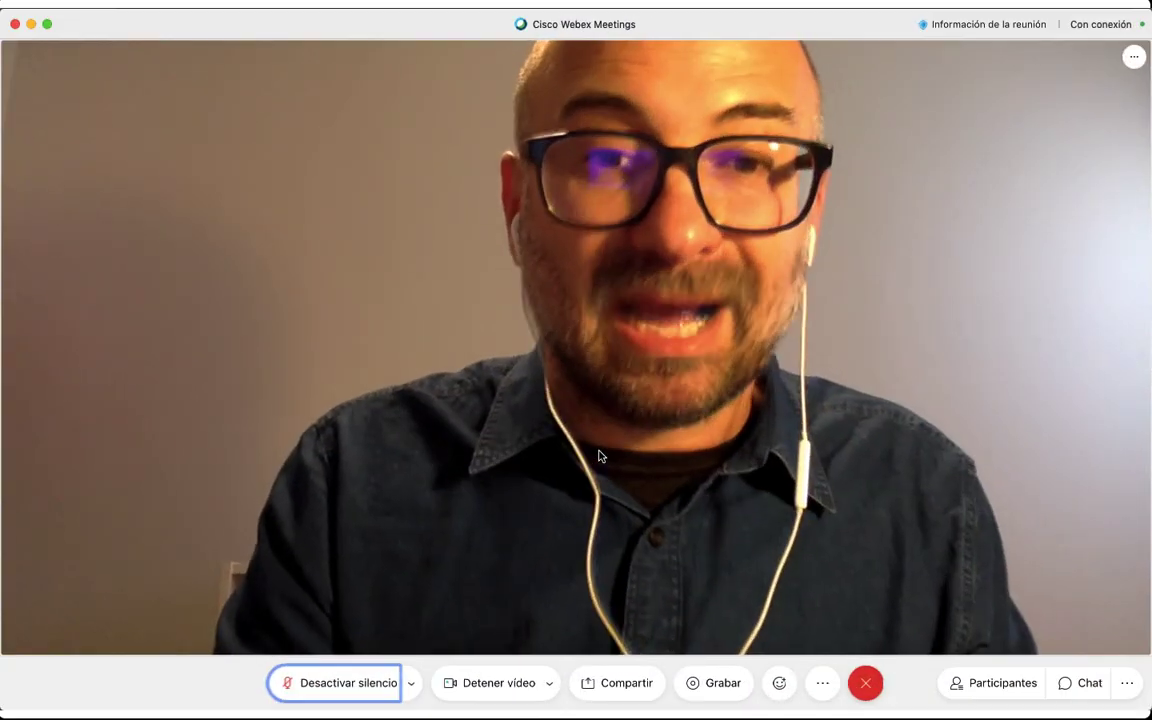
{"action": "left_click", "coordinate": [550, 683]}
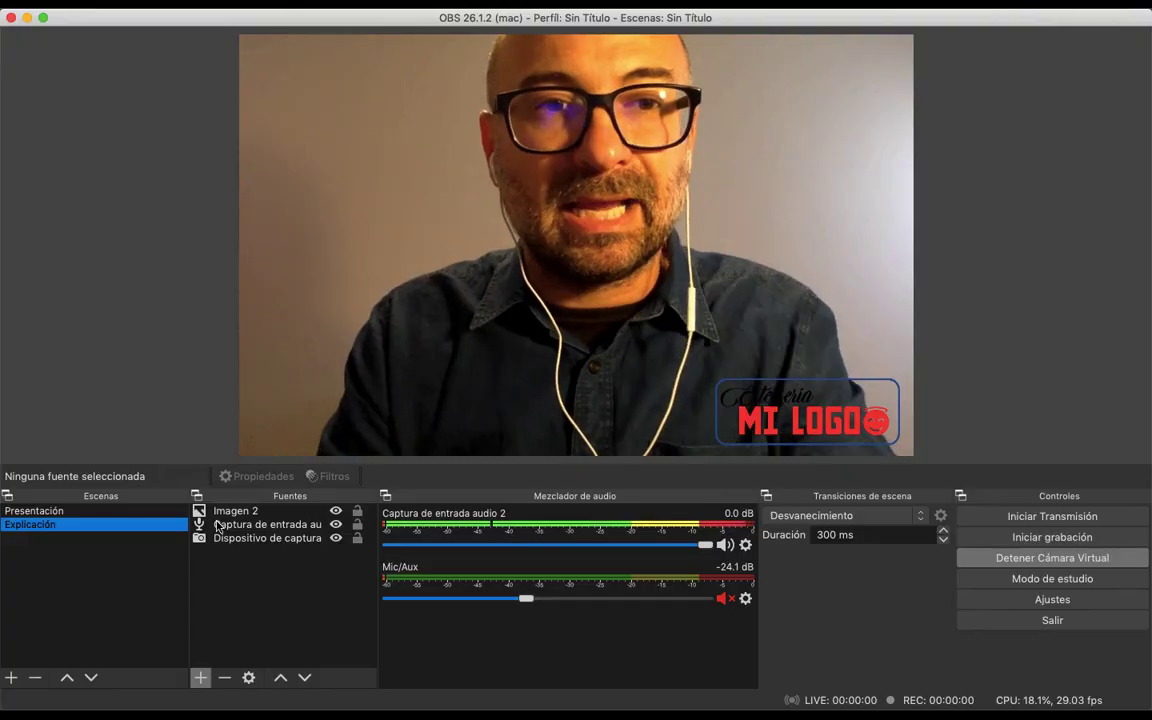
Activate the Presentación scene in OBS and switch to Cisco Webex Meetings to check the meeting video
{"action": "left_click", "coordinate": [109, 512]}
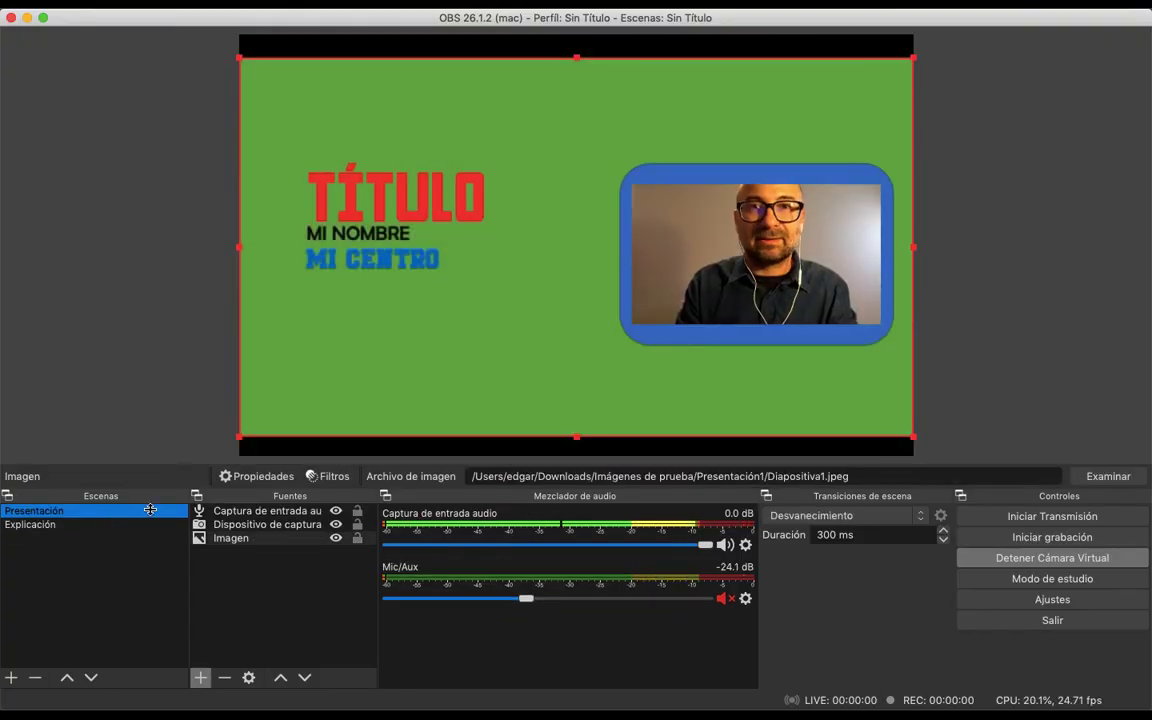
{"action": "key", "text": "super+Tab"}
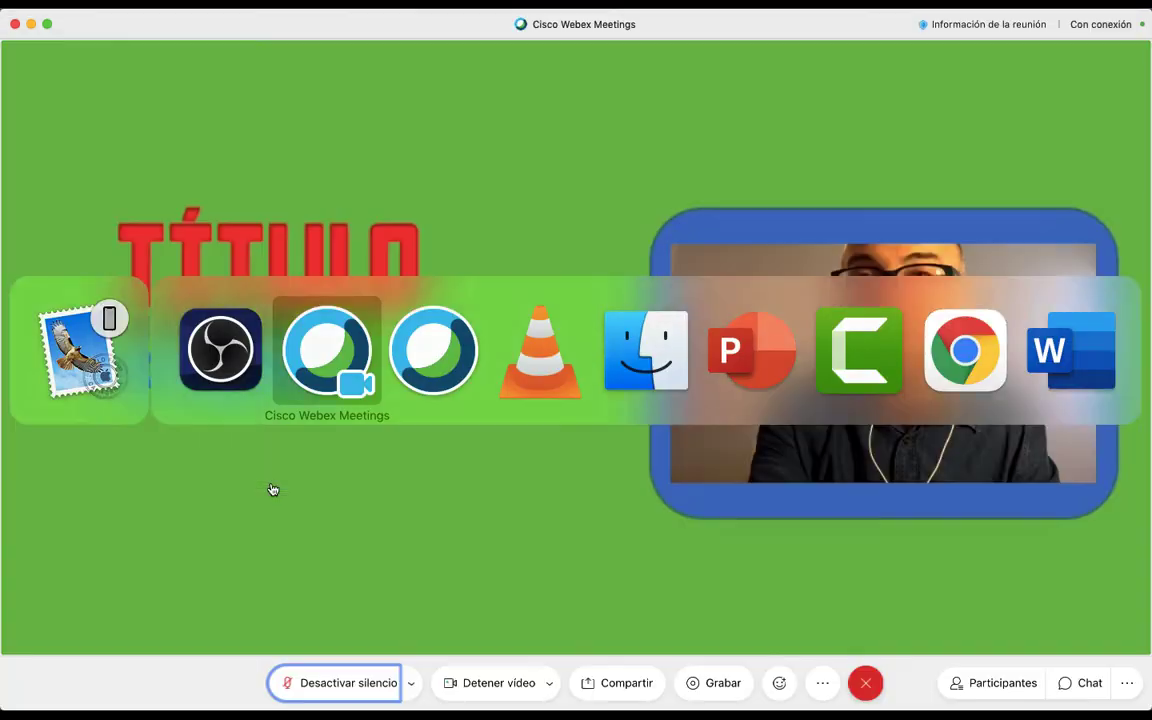